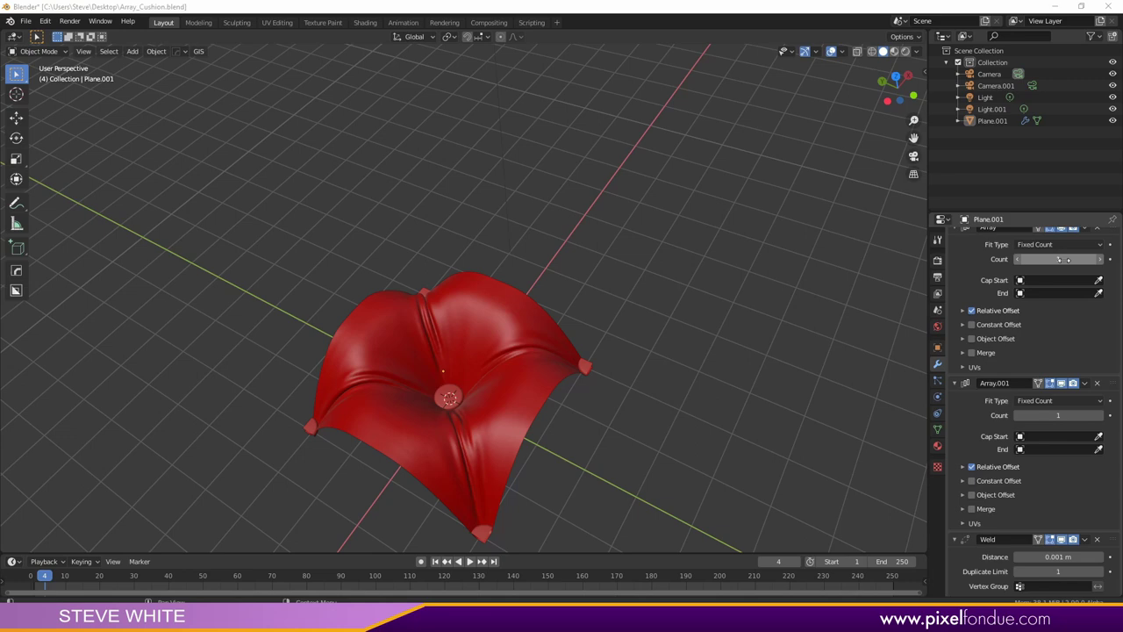
# Adjust the counts of both Array modifiers on the finished red cushion and view the resulting pattern
pyautogui.moveTo(1057, 259); pyautogui.dragTo(1060, 259)
pyautogui.moveTo(1058, 415); pyautogui.dragTo(1061, 415)
pyautogui.moveTo(456, 285); pyautogui.dragTo(741, 270, button='middle')
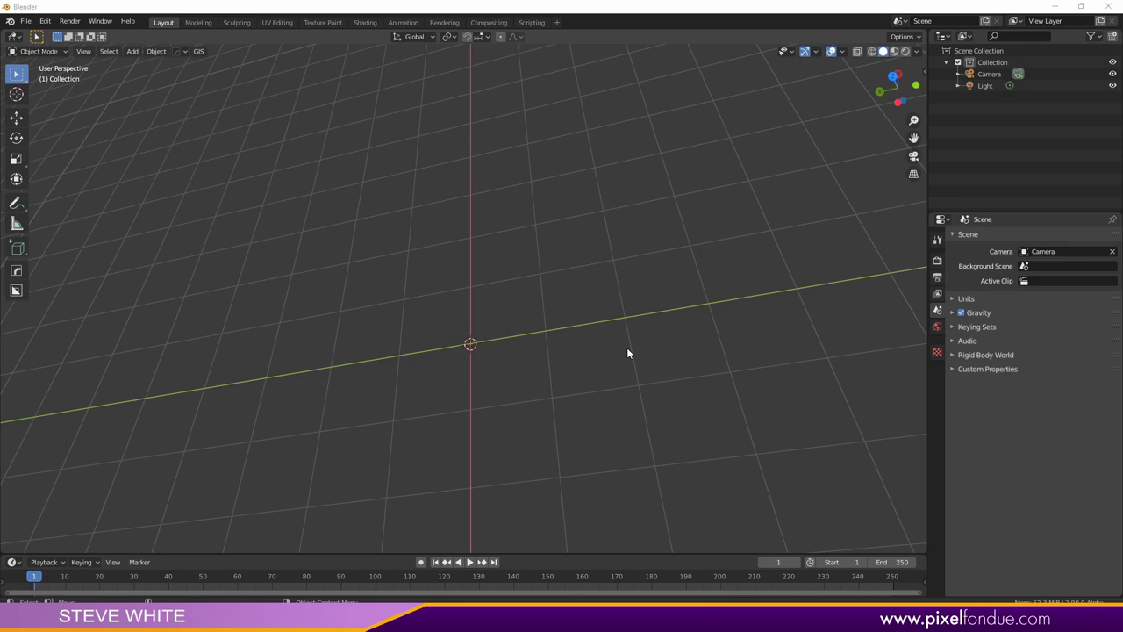
# Add a mesh plane at the world origin and scale it up to about twice its default size
pyautogui.scroll(-2, 520, 346)
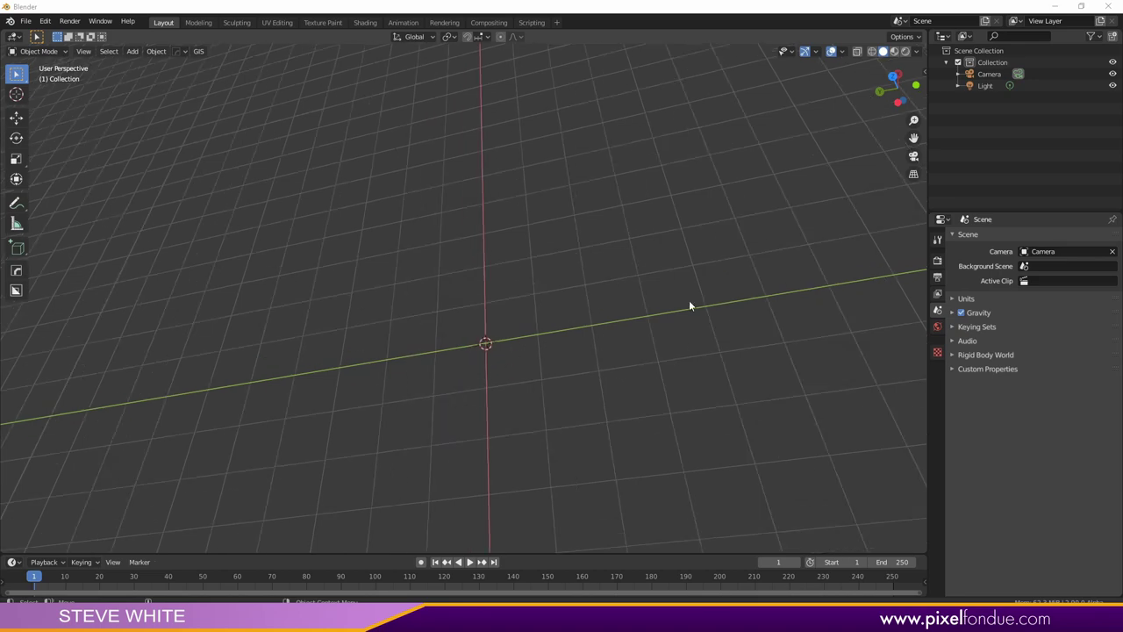
pyautogui.moveTo(689, 304); pyautogui.dragTo(742, 311, button='middle')
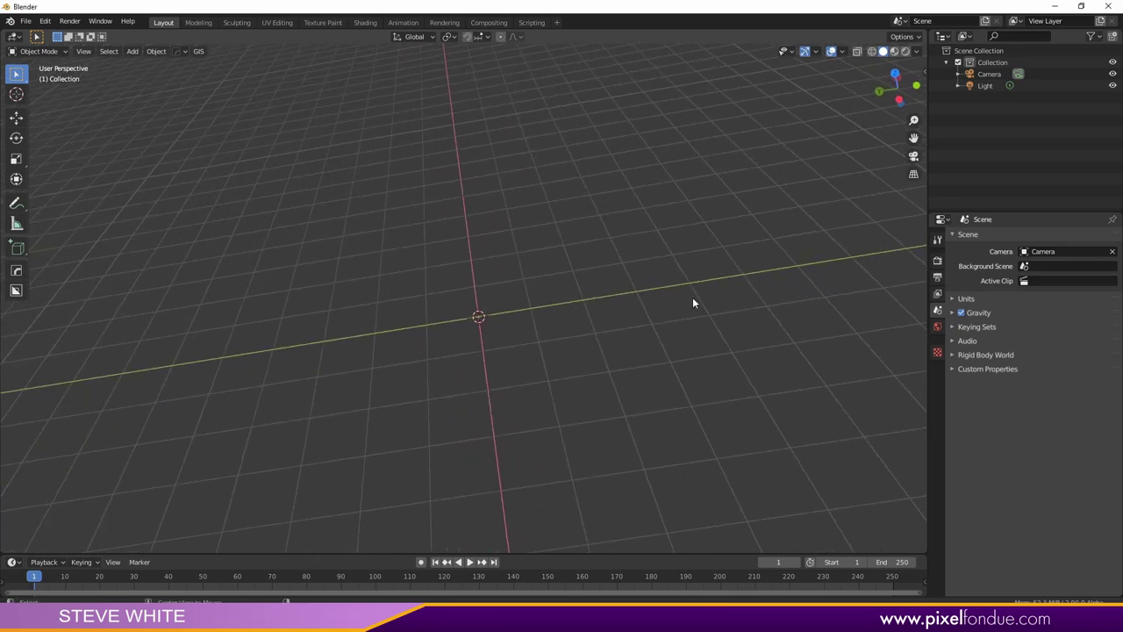
pyautogui.moveTo(672, 330); pyautogui.dragTo(664, 341, button='middle')
pyautogui.hotkey('shift', 'a')
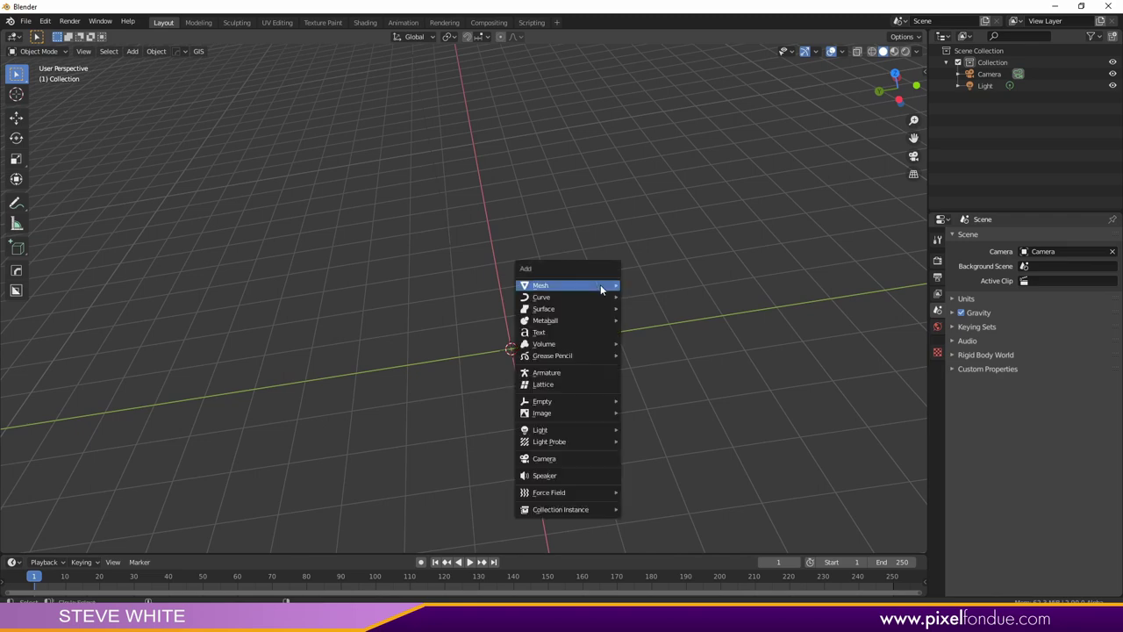
pyautogui.moveTo(605, 285)
pyautogui.click(649, 286)
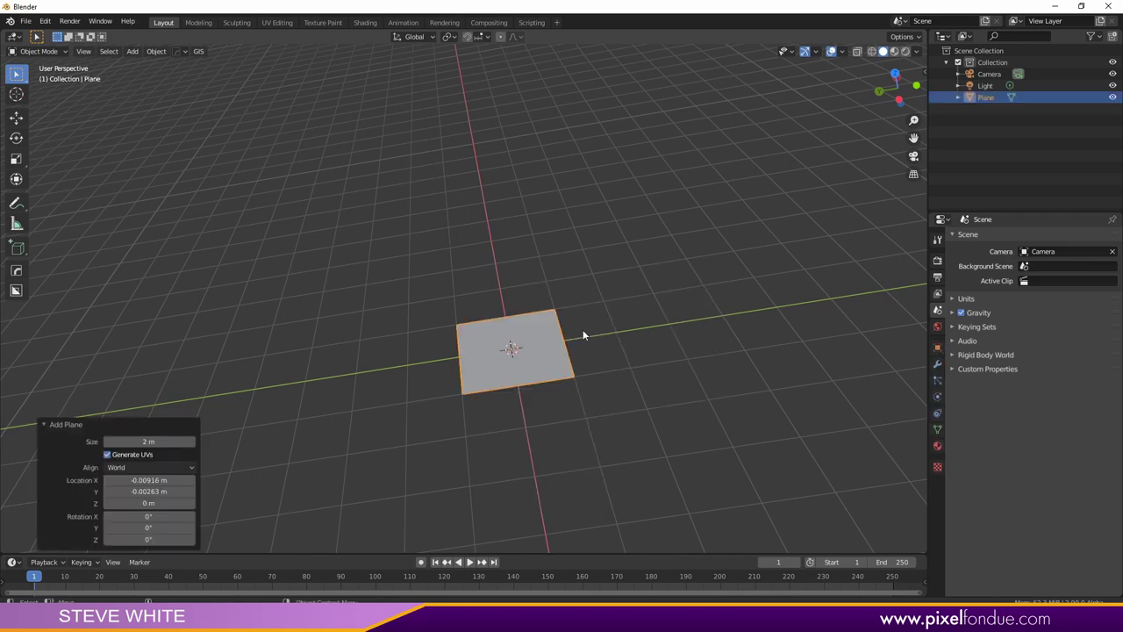
pyautogui.press('s')
pyautogui.click(657, 321)
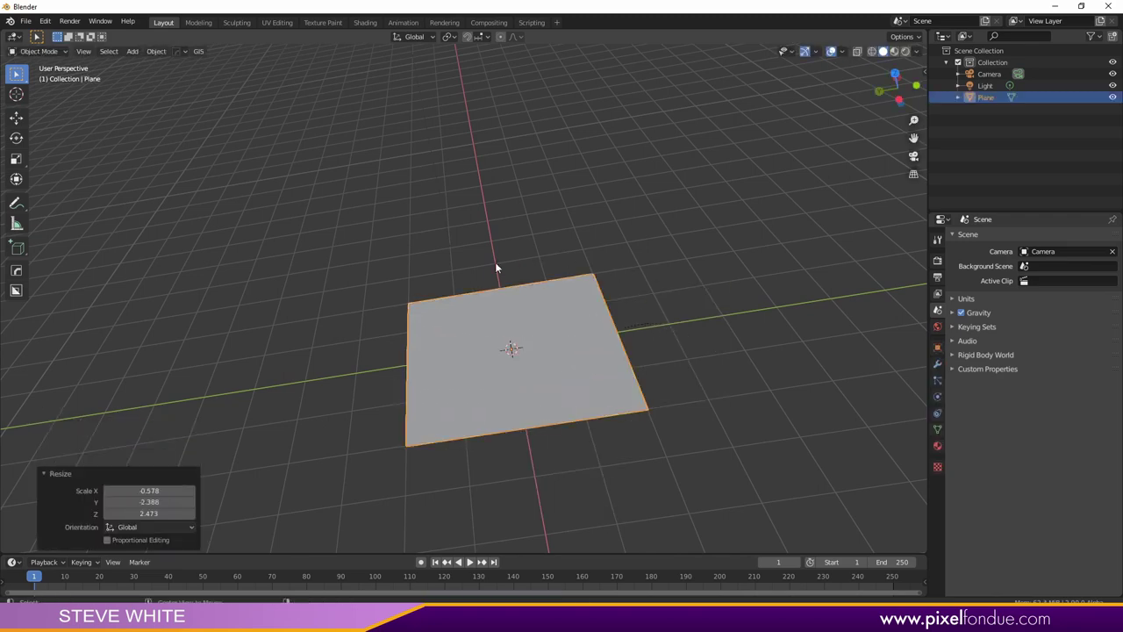
# Subdivide the whole plane repeatedly with one cut each time into a very dense grid, then return to Object Mode
pyautogui.moveTo(495, 262); pyautogui.dragTo(575, 289, button='middle')
pyautogui.press('Tab')
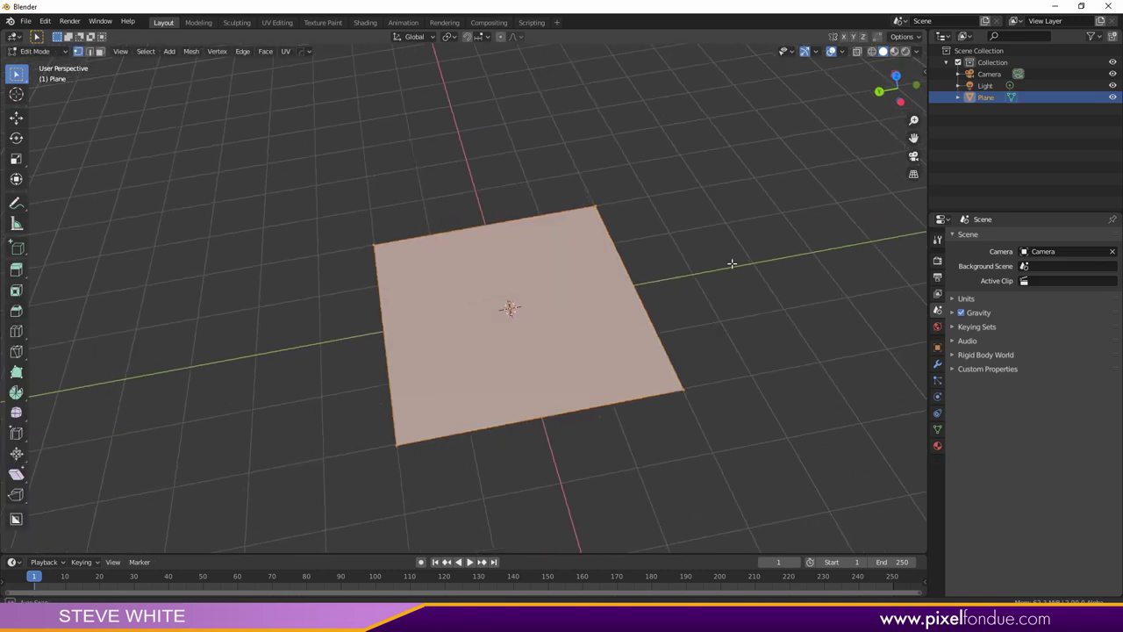
pyautogui.rightClick(575, 285)
pyautogui.click(576, 285)
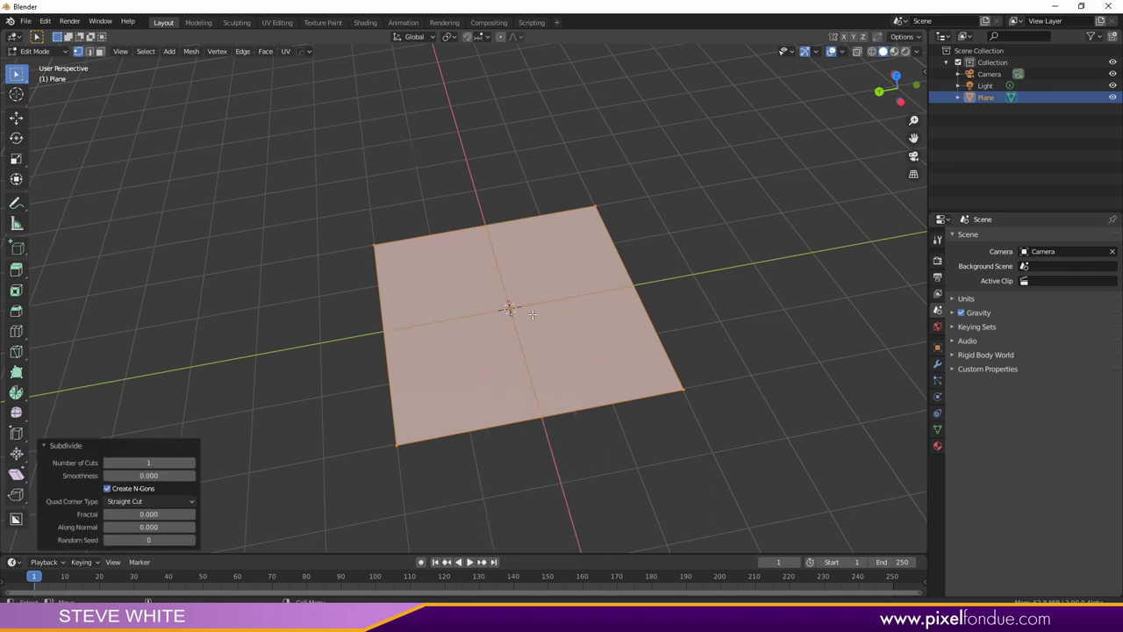
pyautogui.moveTo(575, 285); pyautogui.dragTo(554, 277, button='middle')
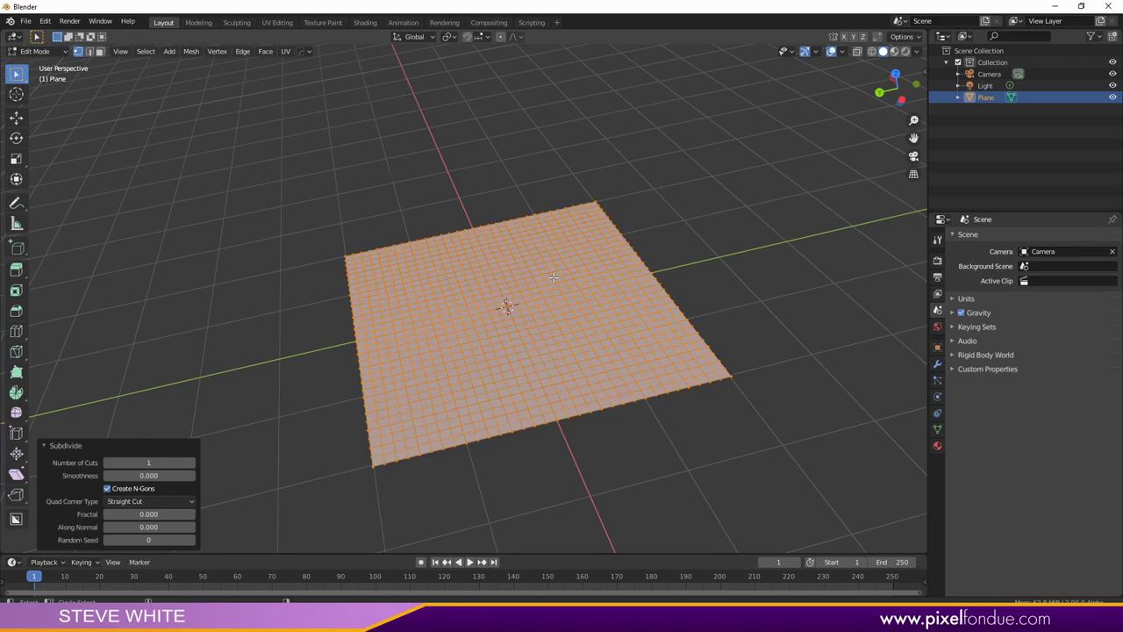
pyautogui.hotkey('shift', 'r')
pyautogui.scroll(4, 553, 278)
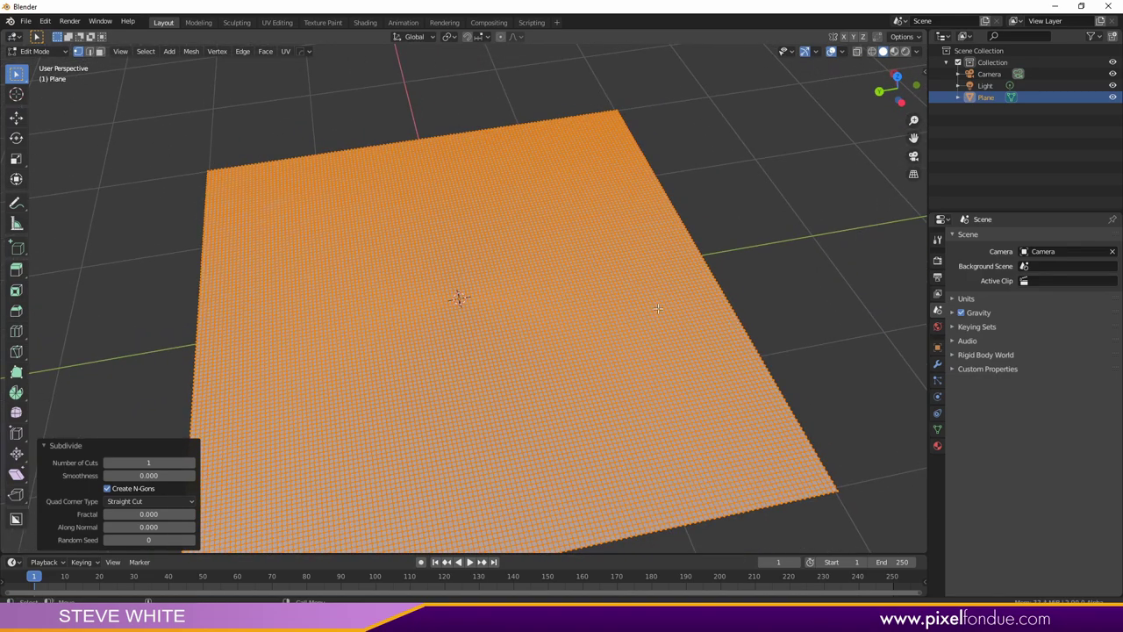
pyautogui.press('Tab')
pyautogui.press('Tab')
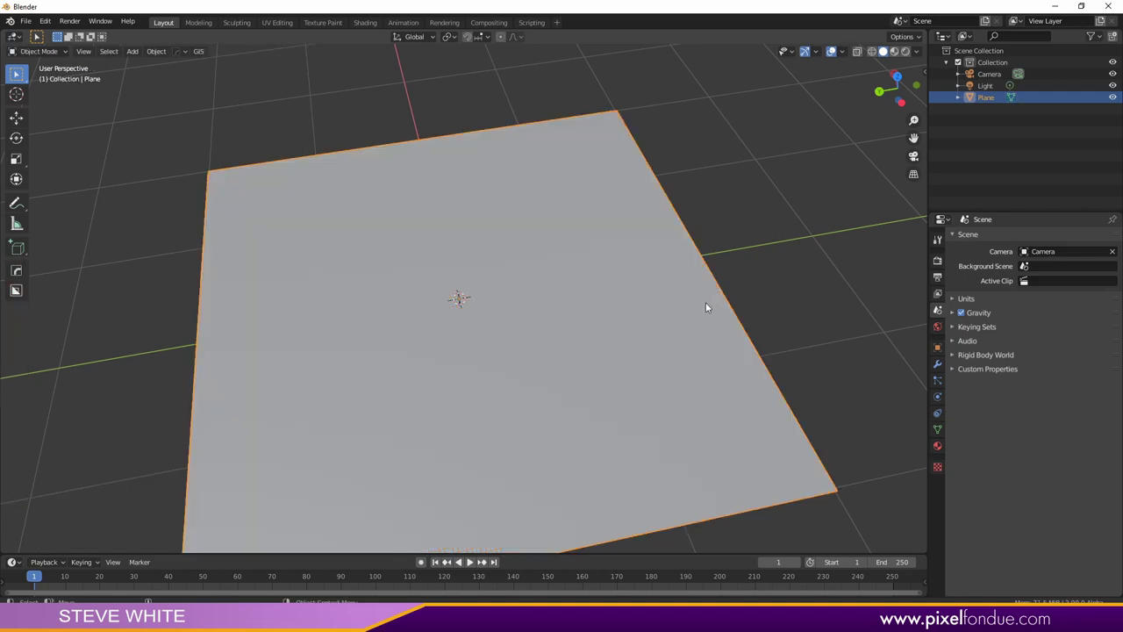
# In the Sculpting workspace, paint a round spot at the plane's centre with the Mask brush, using X and Y symmetry
pyautogui.click(246, 25)
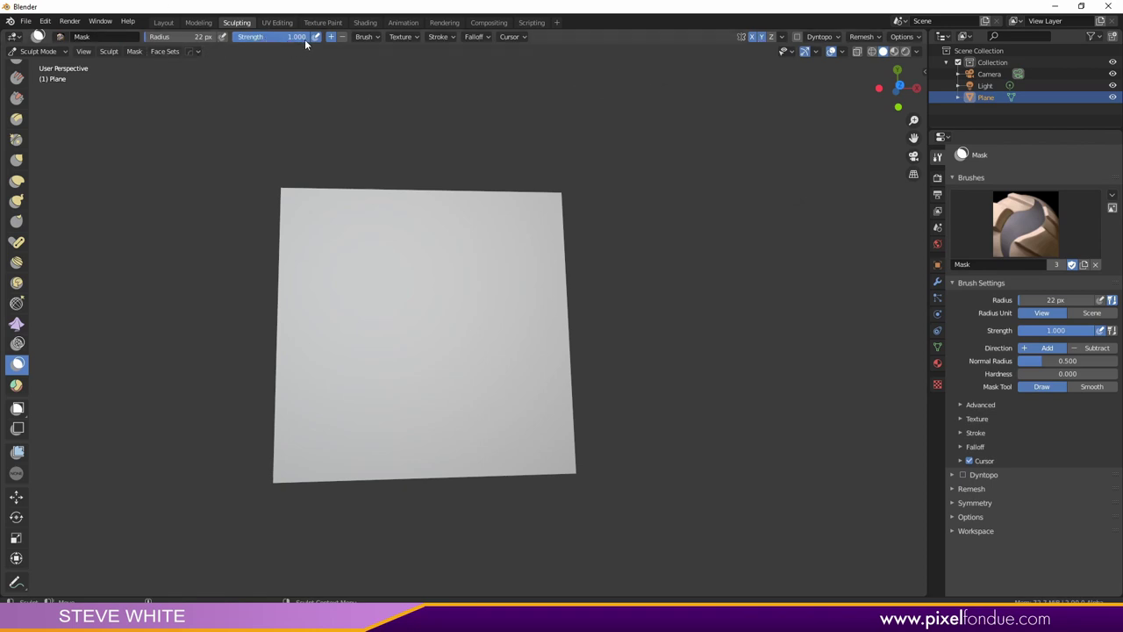
pyautogui.moveTo(412, 290); pyautogui.dragTo(440, 301, button='middle')
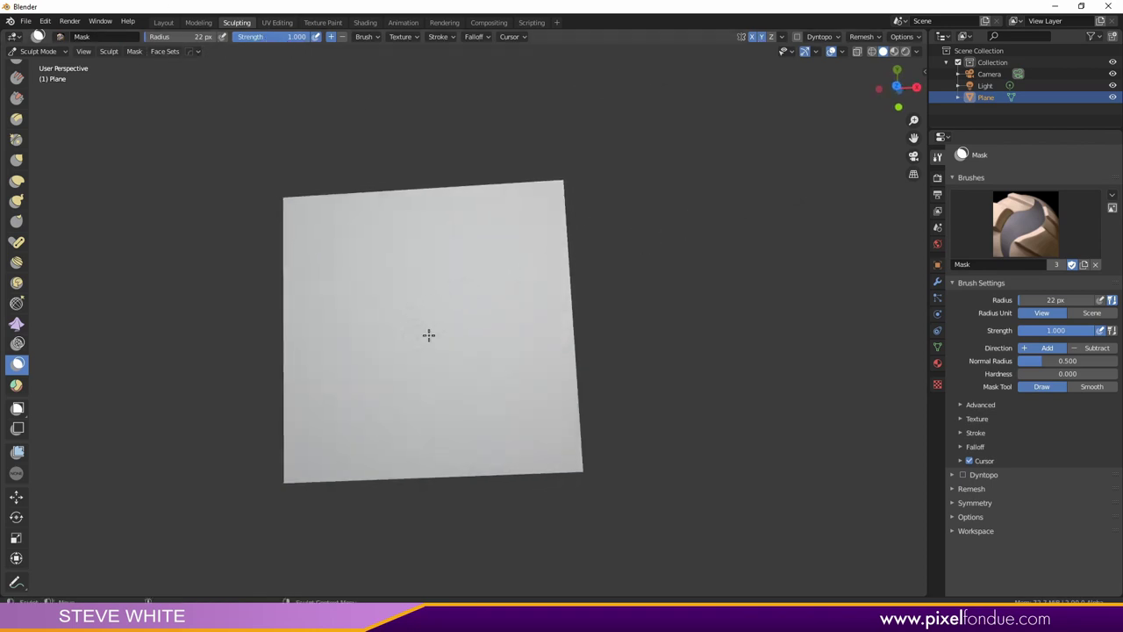
pyautogui.moveTo(596, 277); pyautogui.dragTo(409, 331, button='middle')
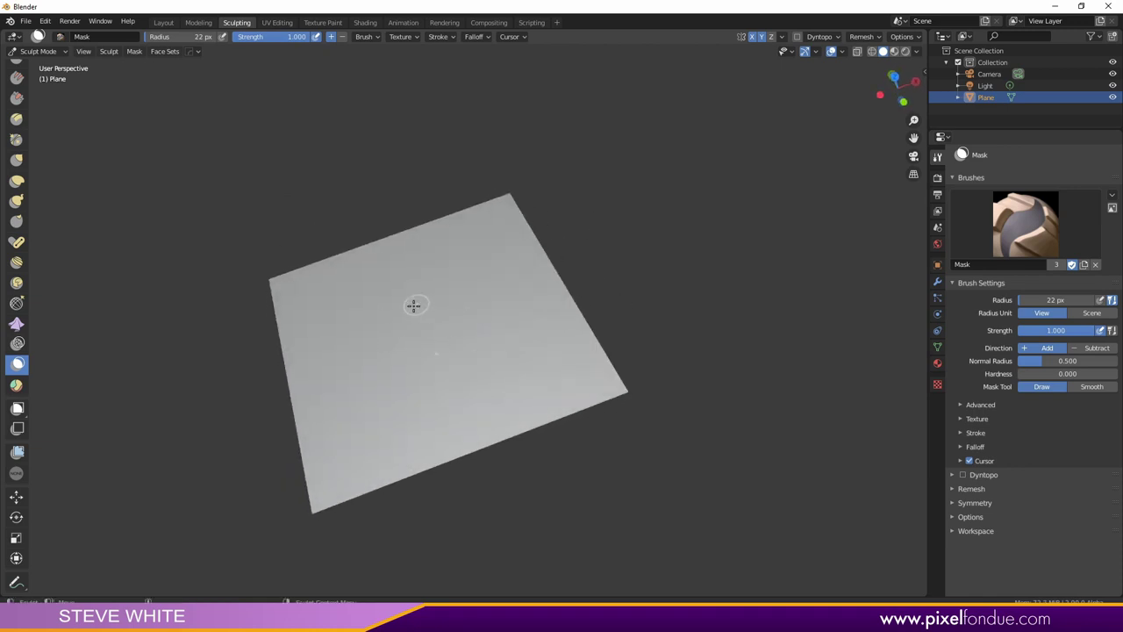
pyautogui.moveTo(589, 251); pyautogui.dragTo(526, 290, button='middle')
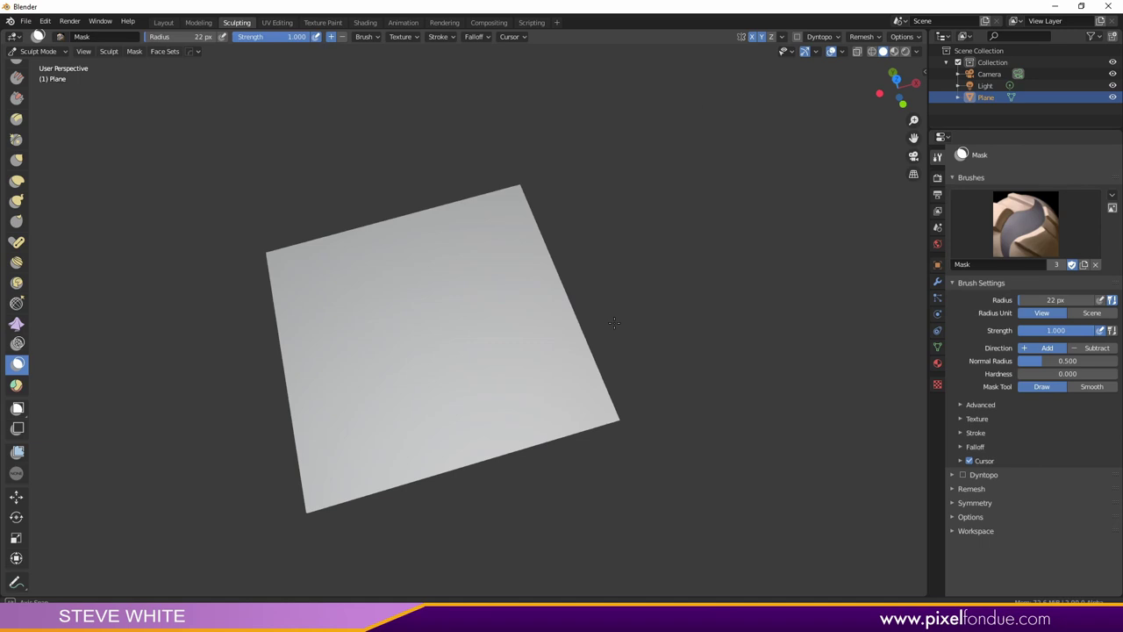
pyautogui.scroll(2, 464, 330)
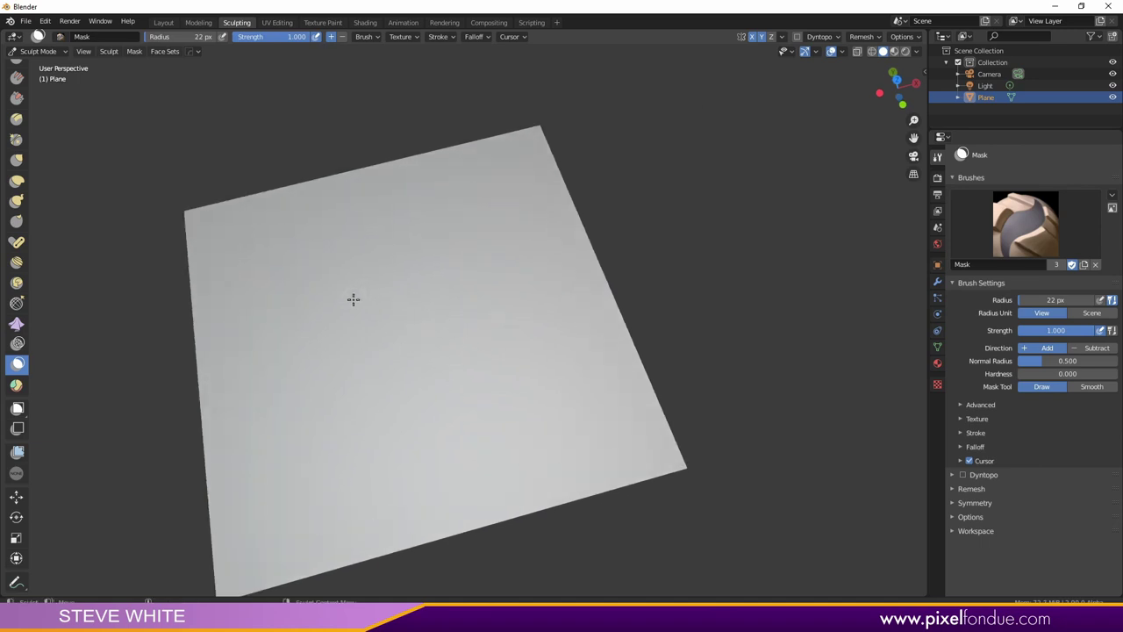
pyautogui.moveTo(634, 256); pyautogui.dragTo(466, 316, button='middle')
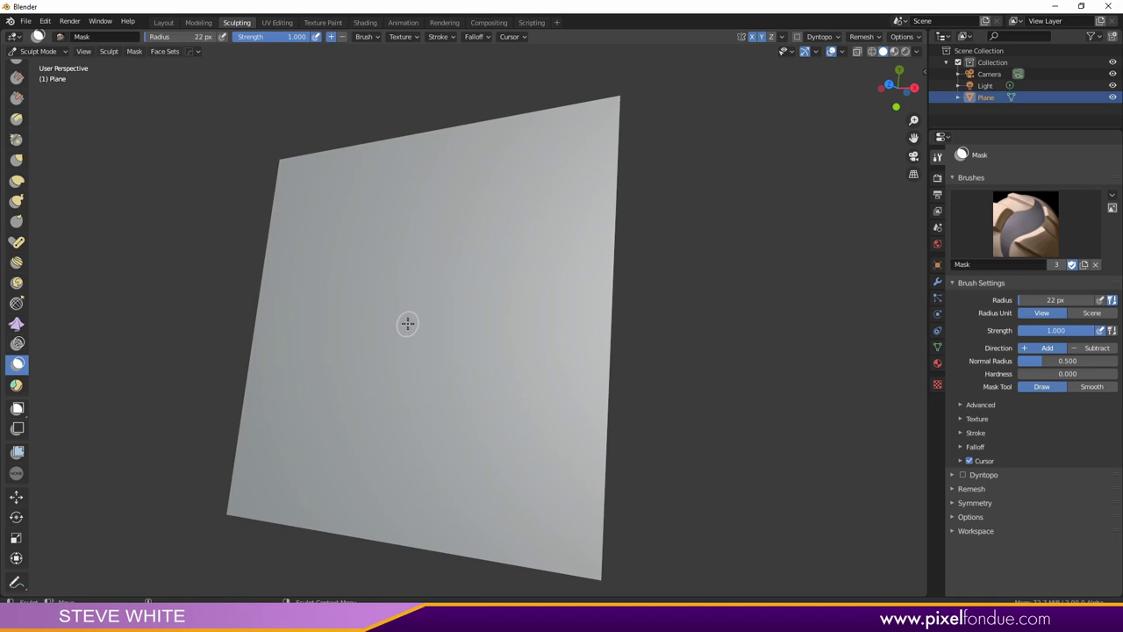
pyautogui.moveTo(408, 321)
pyautogui.mouseDown()
pyautogui.moveTo(412, 340)
pyautogui.moveTo(416, 313)
pyautogui.moveTo(405, 303)
pyautogui.moveTo(417, 324)
pyautogui.mouseUp()
# Mask all four corners of the plane with the Mask brush, using X and Y symmetry
pyautogui.moveTo(414, 372)
pyautogui.mouseDown(button='middle')
pyautogui.moveTo(474, 358)
pyautogui.moveTo(497, 365)
pyautogui.moveTo(509, 339)
pyautogui.moveTo(602, 426)
pyautogui.mouseUp(button='middle')
pyautogui.moveTo(609, 427); pyautogui.dragTo(593, 436)
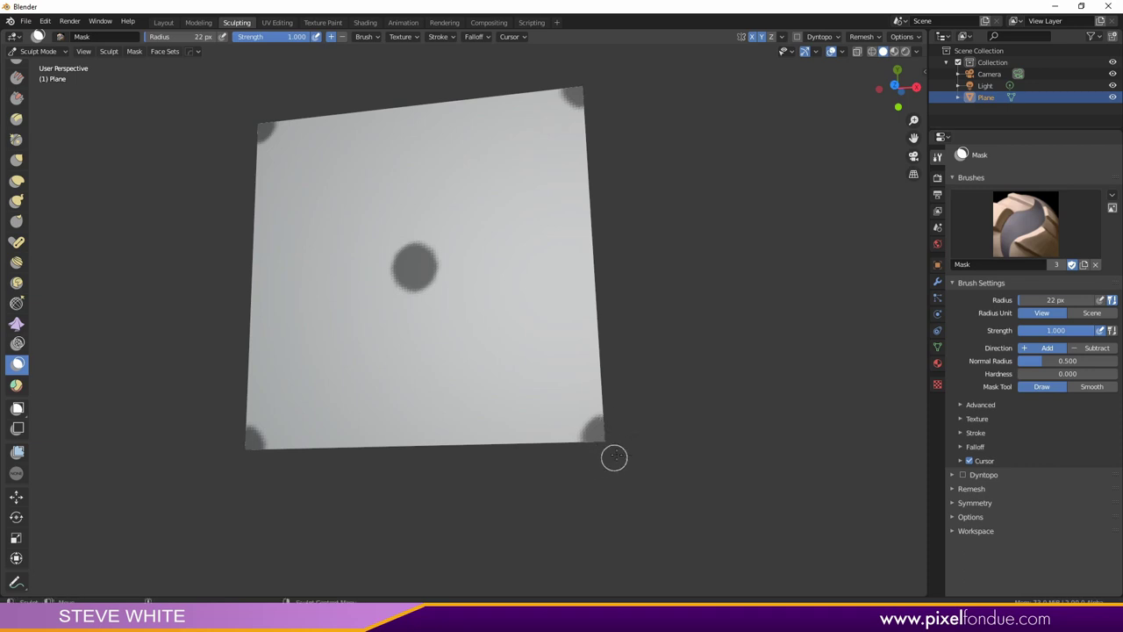
pyautogui.moveTo(594, 441); pyautogui.dragTo(593, 446)
pyautogui.moveTo(594, 436); pyautogui.dragTo(594, 439)
pyautogui.moveTo(652, 356)
pyautogui.mouseDown(button='middle')
pyautogui.moveTo(390, 399)
pyautogui.moveTo(511, 378)
pyautogui.moveTo(392, 268)
pyautogui.mouseUp(button='middle')
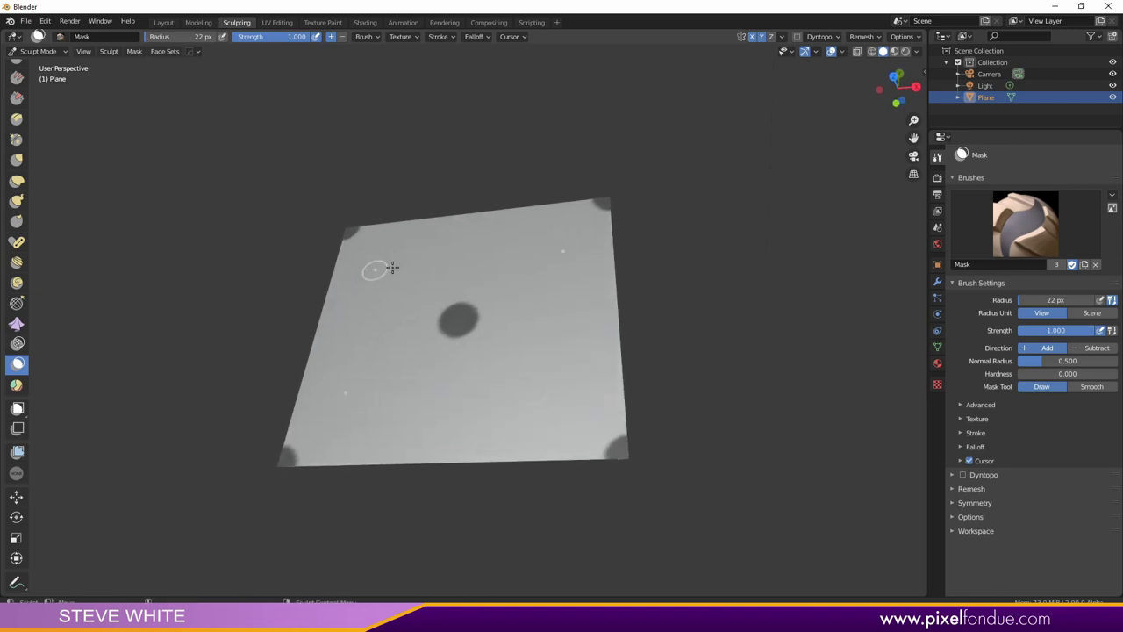
# Puff up the unmasked areas of the plane into a cushion with the Cloth Filter set to Inflate at strength 0.300
pyautogui.click(18, 478)
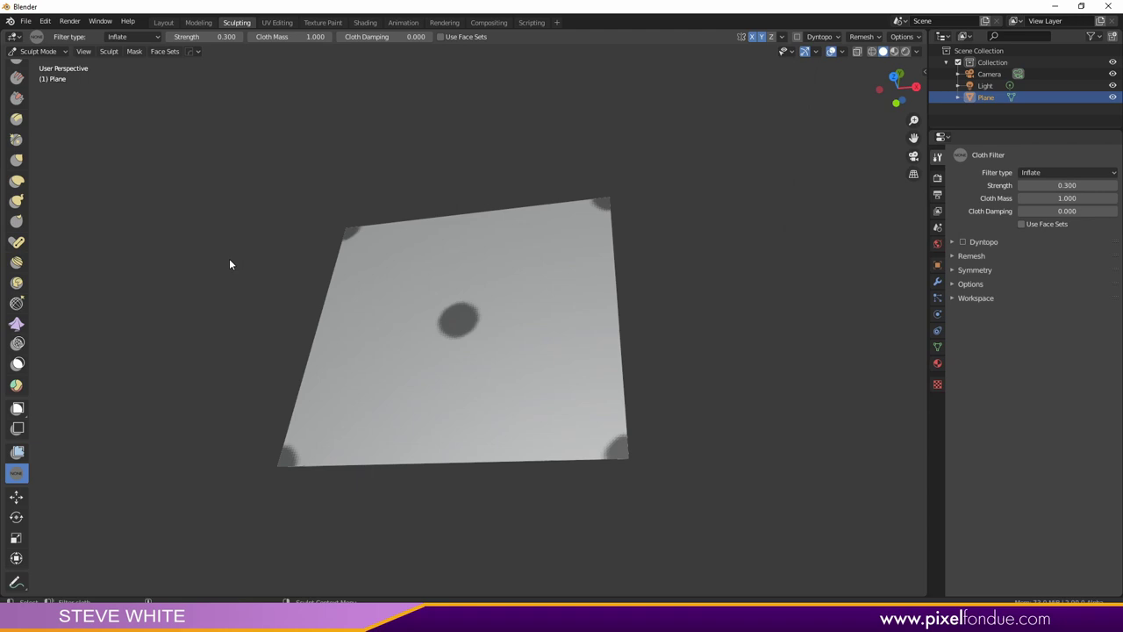
pyautogui.moveTo(230, 263)
pyautogui.mouseDown()
pyautogui.moveTo(218, 301)
pyautogui.moveTo(233, 285)
pyautogui.mouseUp()
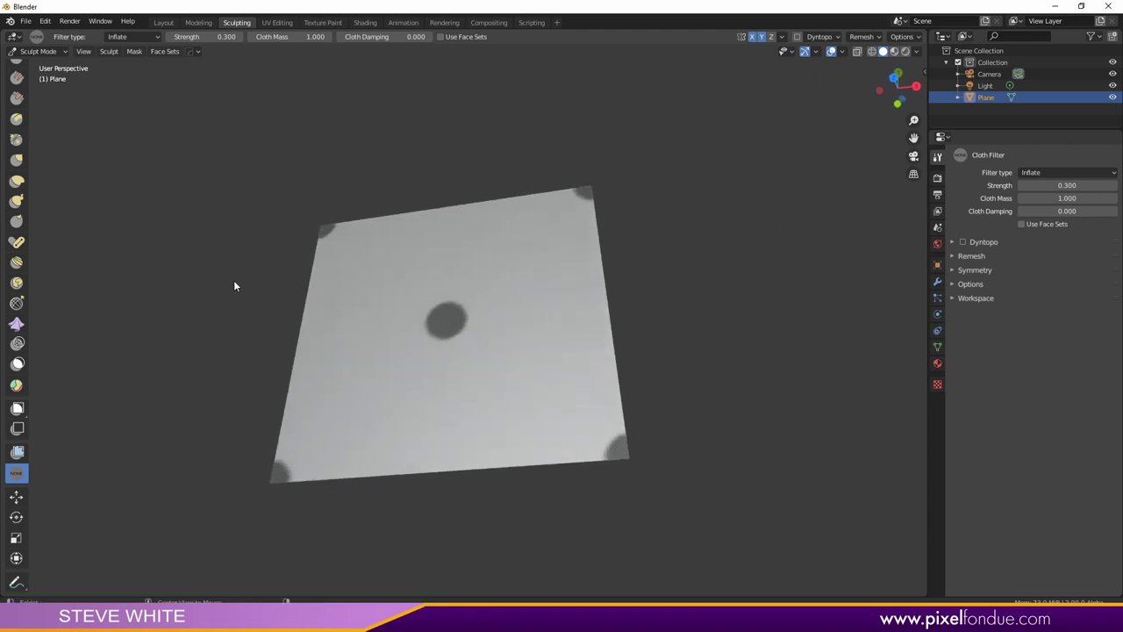
pyautogui.click(134, 37)
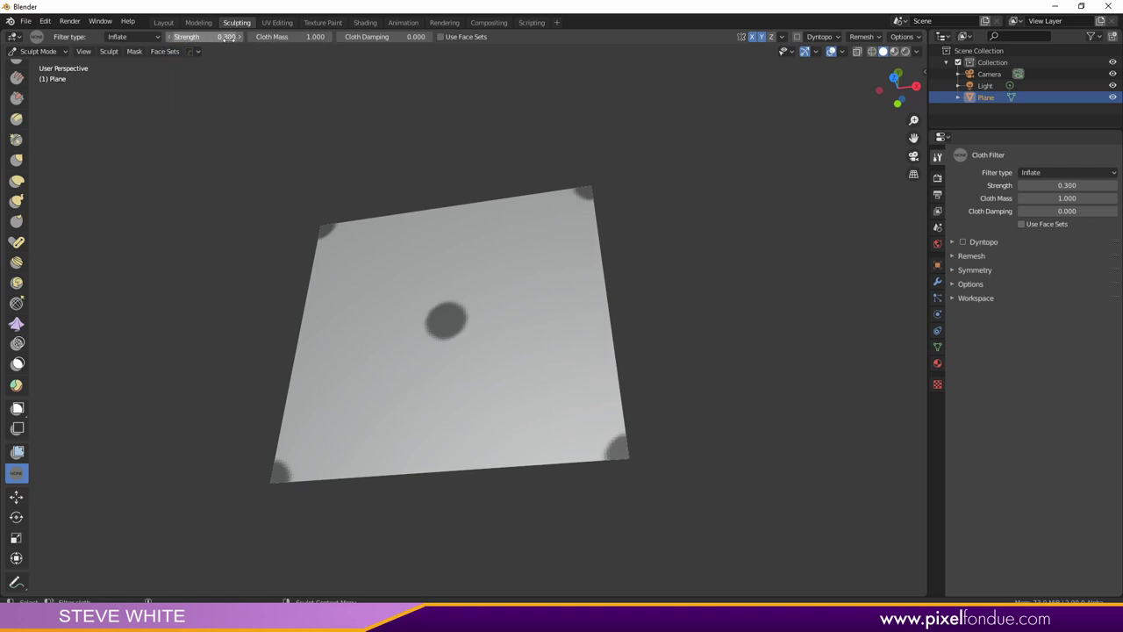
pyautogui.moveTo(493, 93); pyautogui.dragTo(325, 201)
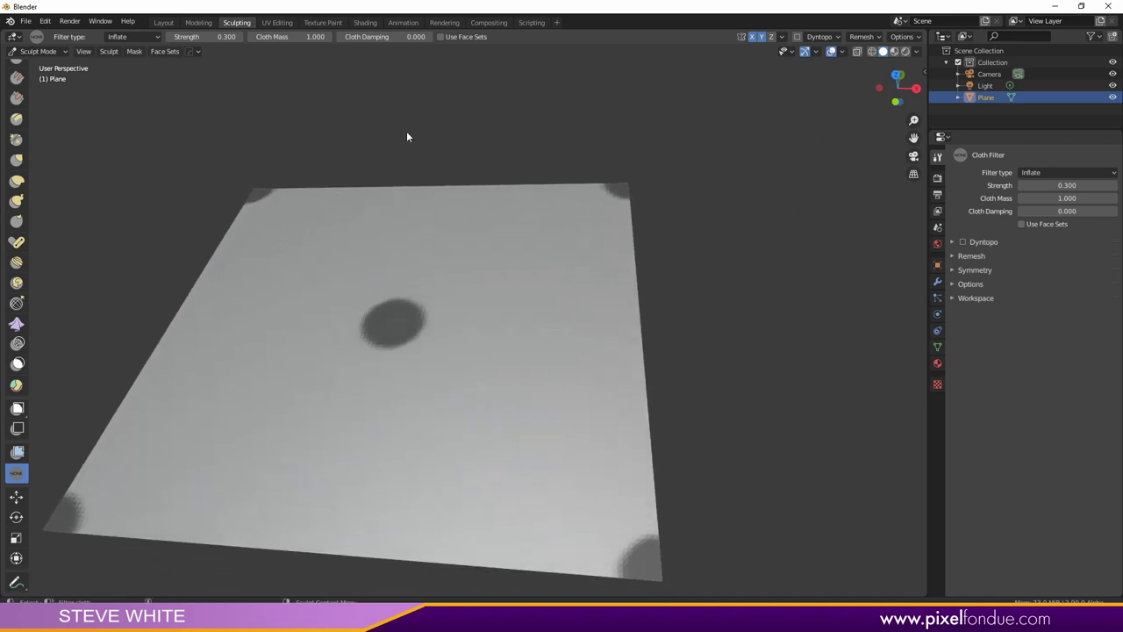
pyautogui.moveTo(408, 140); pyautogui.dragTo(453, 202)
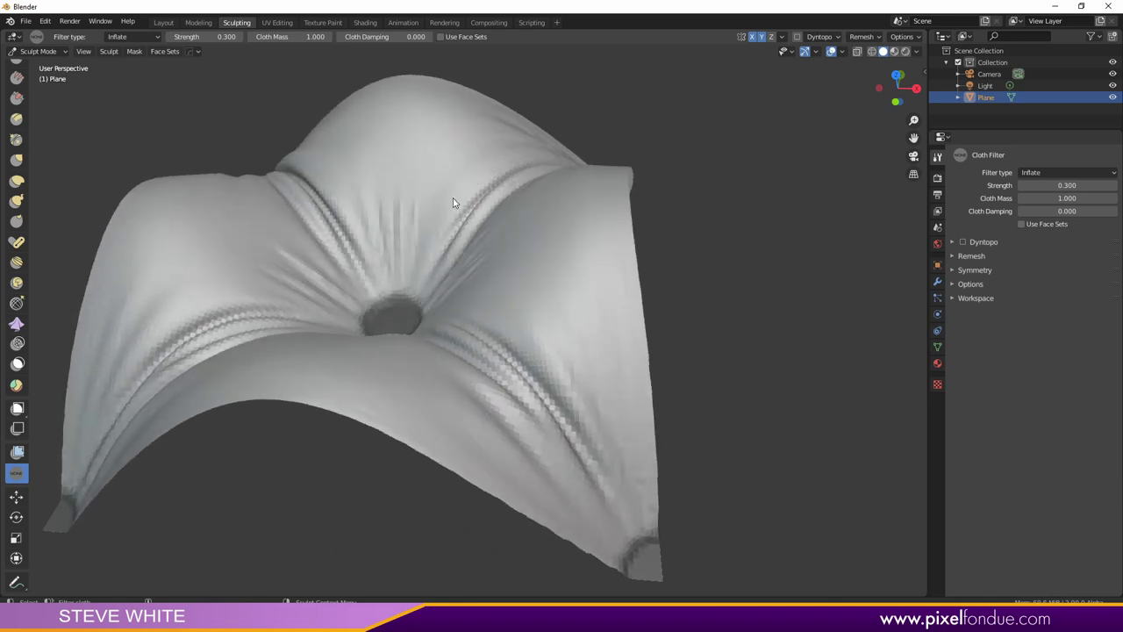
# Examine the inflated cushion's folds, masked centre and corners from several angles
pyautogui.moveTo(453, 203); pyautogui.dragTo(523, 197, button='middle')
pyautogui.scroll(-3, 321, 283)
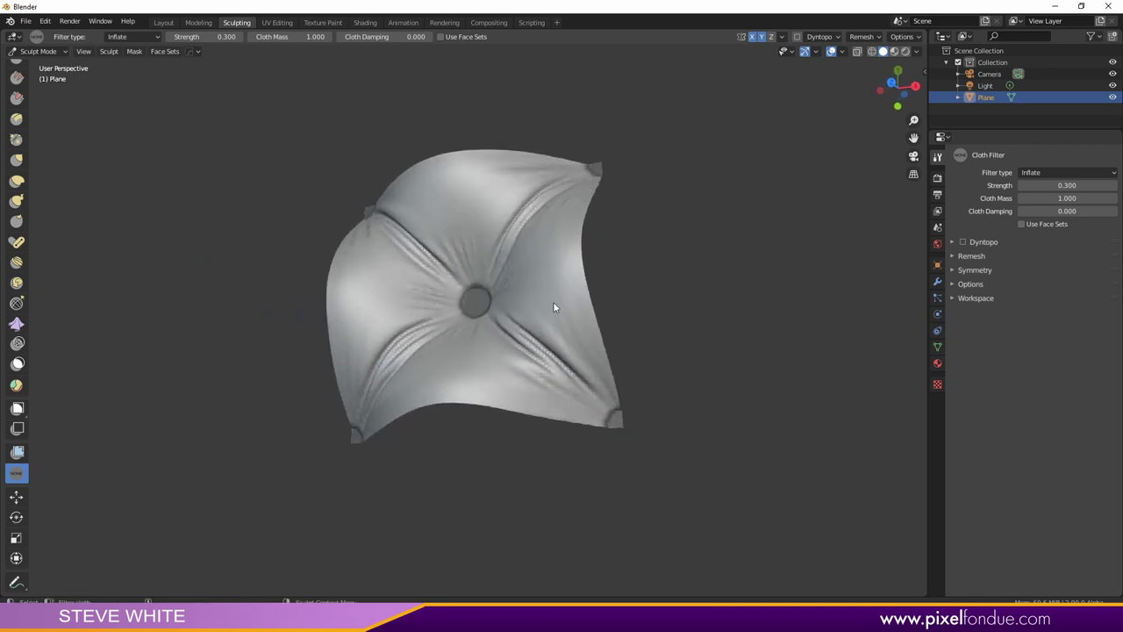
pyautogui.moveTo(544, 254); pyautogui.dragTo(439, 215, button='middle')
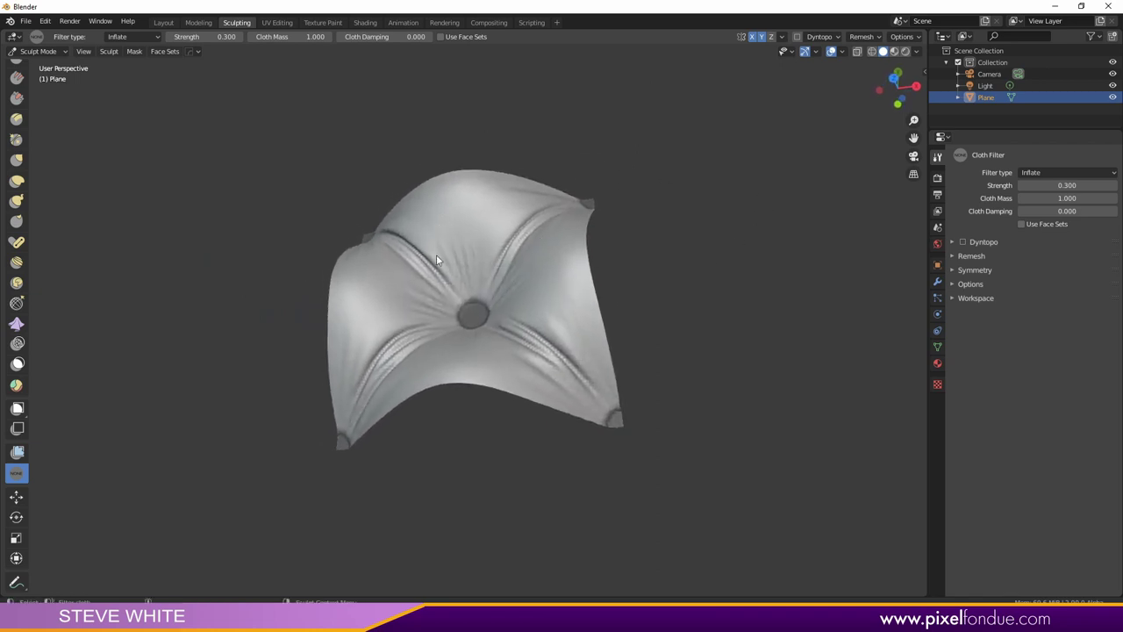
pyautogui.moveTo(436, 254); pyautogui.dragTo(570, 238)
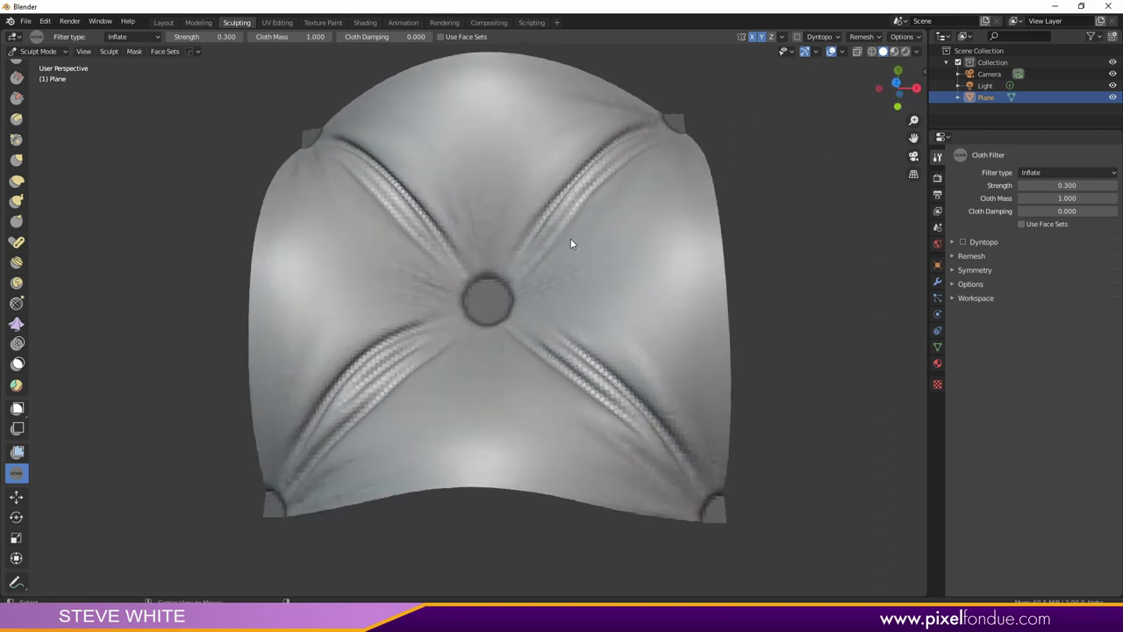
pyautogui.moveTo(591, 275); pyautogui.dragTo(526, 275)
pyautogui.hotkey('ctrl', 'z')
pyautogui.moveTo(802, 318); pyautogui.dragTo(489, 292)
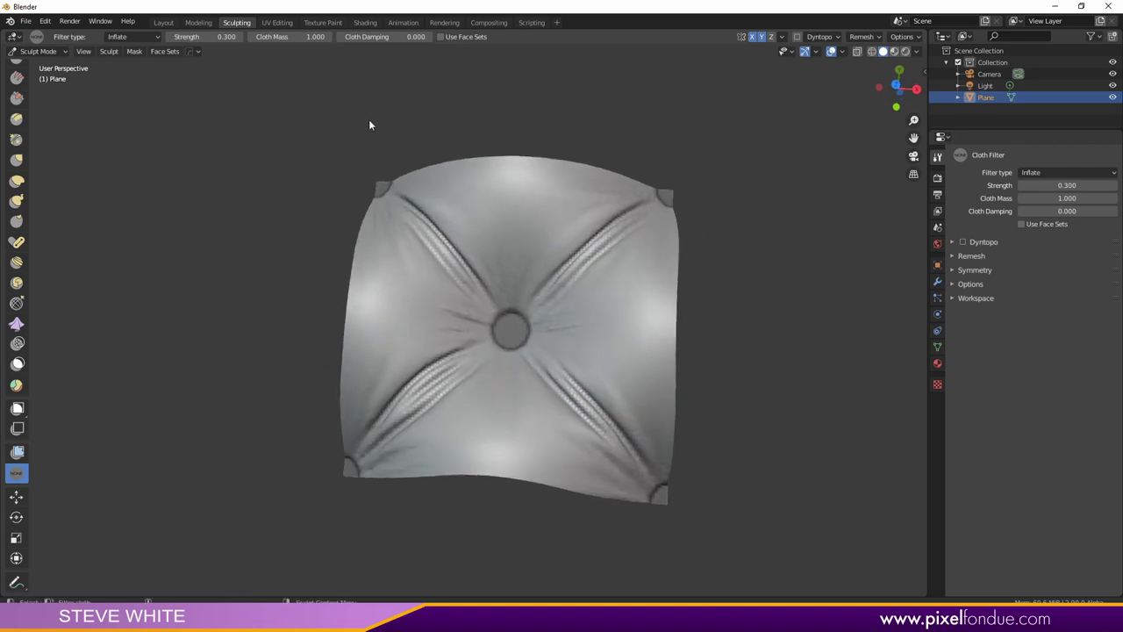
# In the Modeling workspace, check the cushion mesh from the top view with nothing selected and return it to Object Mode
pyautogui.click(197, 22)
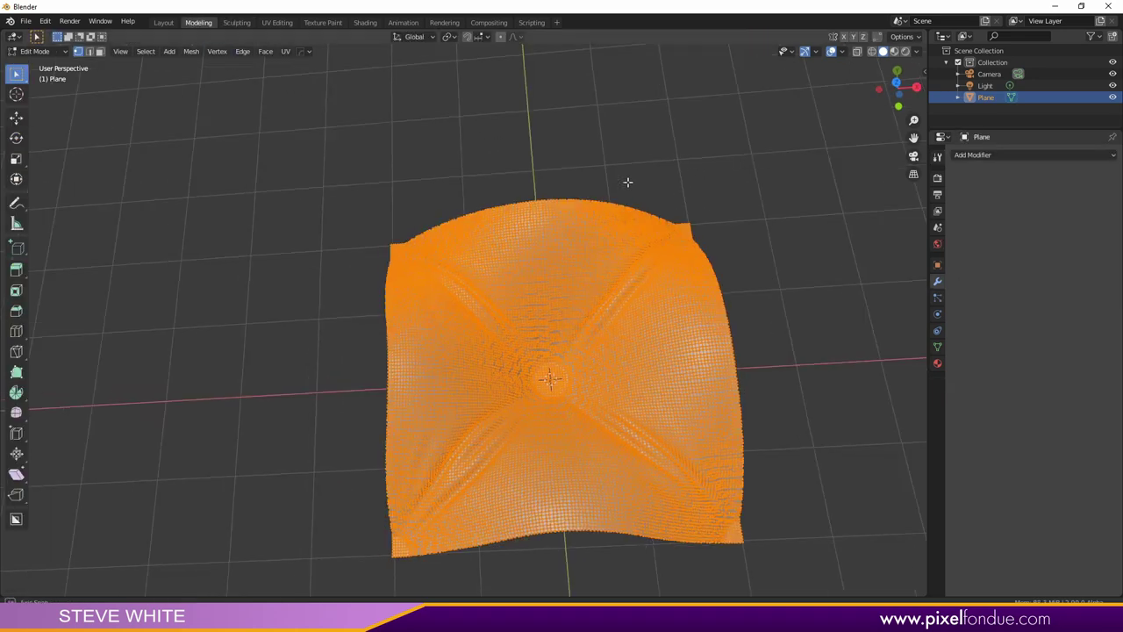
pyautogui.moveTo(627, 181); pyautogui.dragTo(571, 241, button='middle')
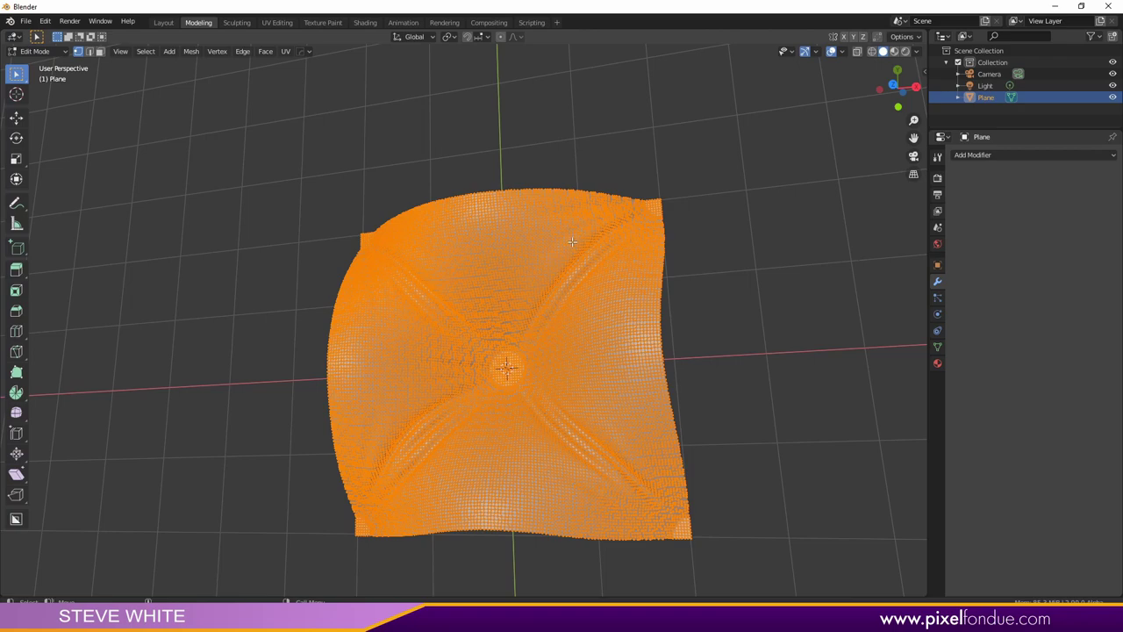
pyautogui.press('KP_7')
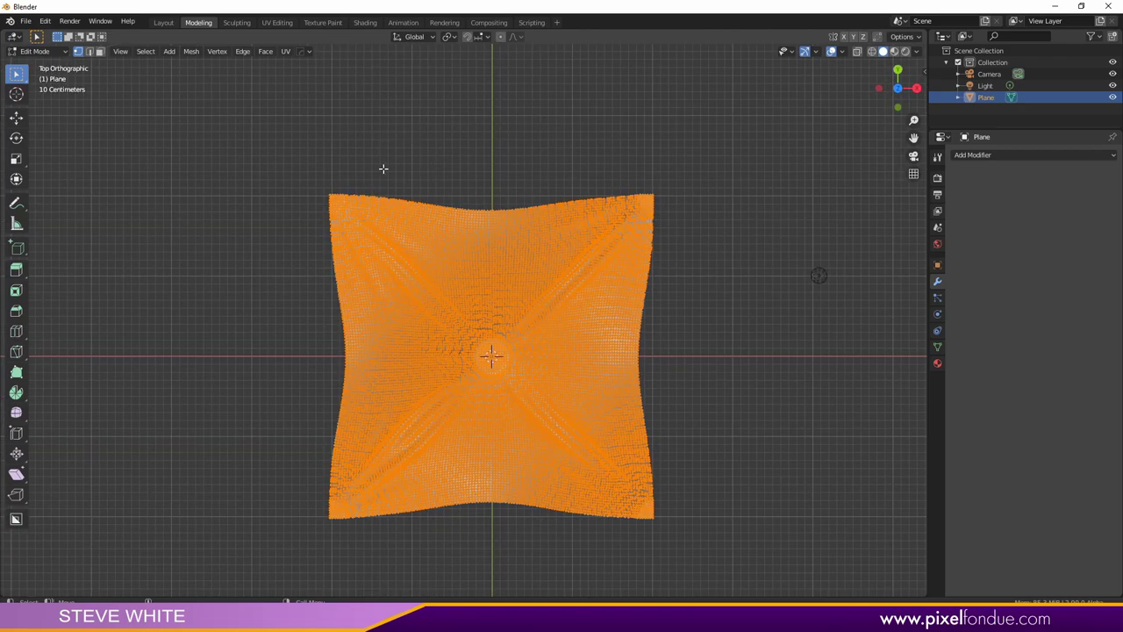
pyautogui.scroll(3, 495, 187)
pyautogui.scroll(-1, 552, 171)
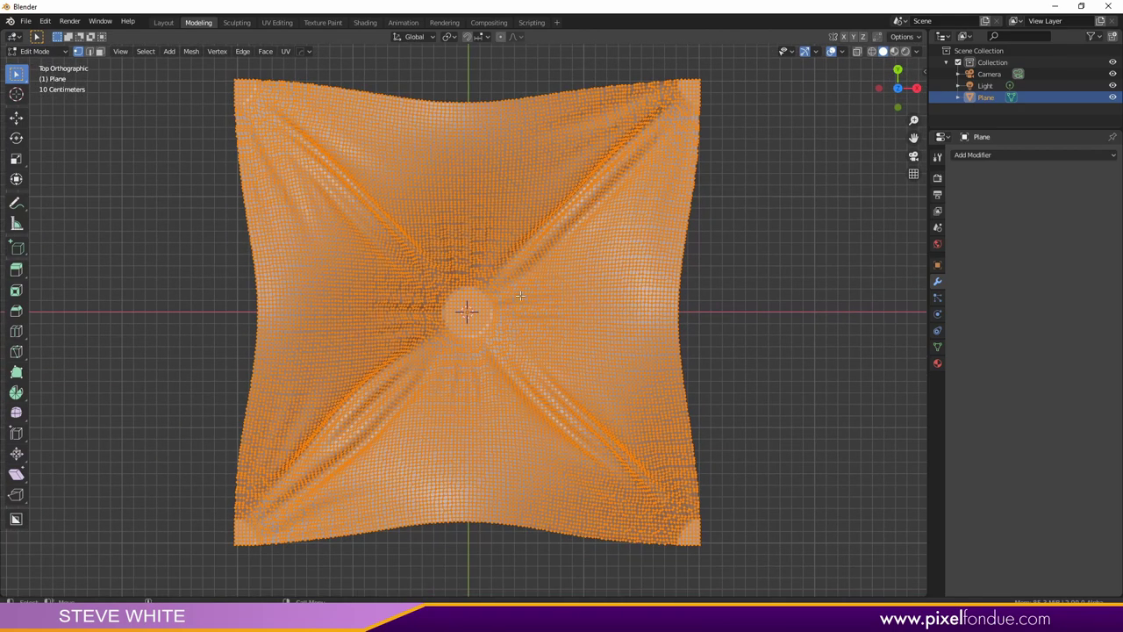
pyautogui.click(753, 238)
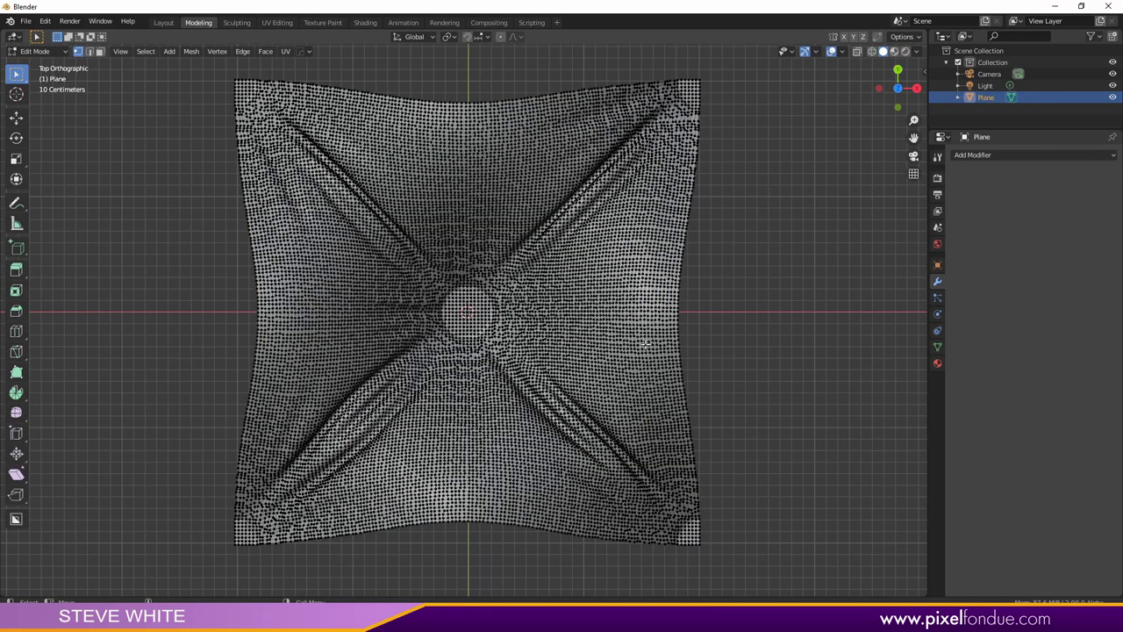
pyautogui.moveTo(486, 351); pyautogui.dragTo(422, 295, button='middle')
pyautogui.press('Tab')
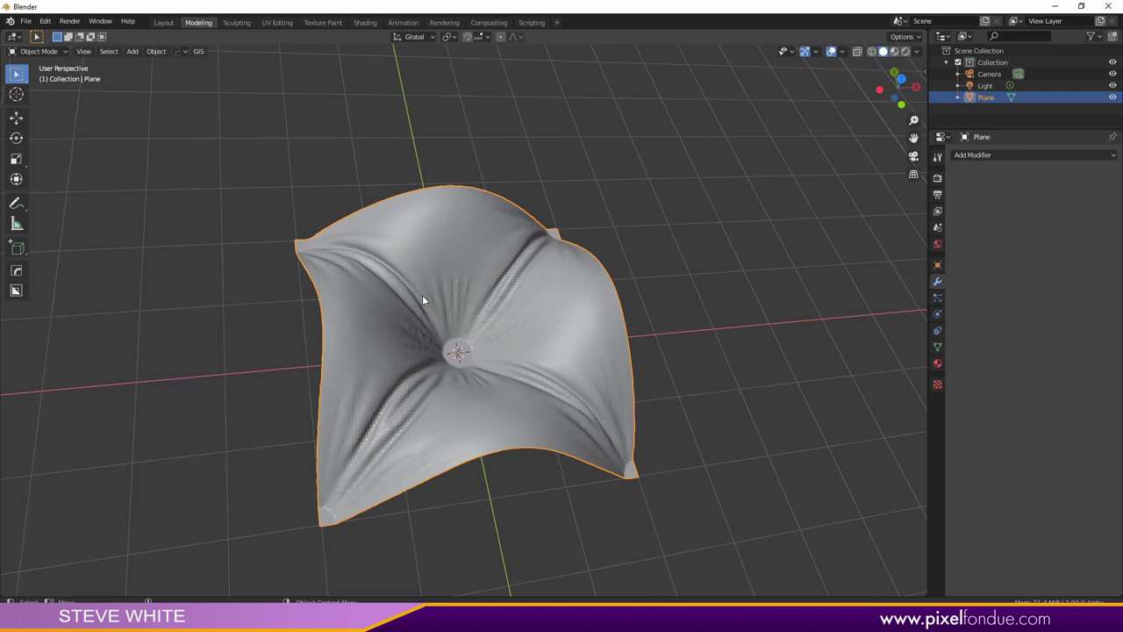
# Add an Array modifier to the cushion with a fixed count of 2 and a relative offset
pyautogui.moveTo(696, 294); pyautogui.dragTo(596, 301, button='middle')
pyautogui.click(981, 154)
pyautogui.click(895, 186)
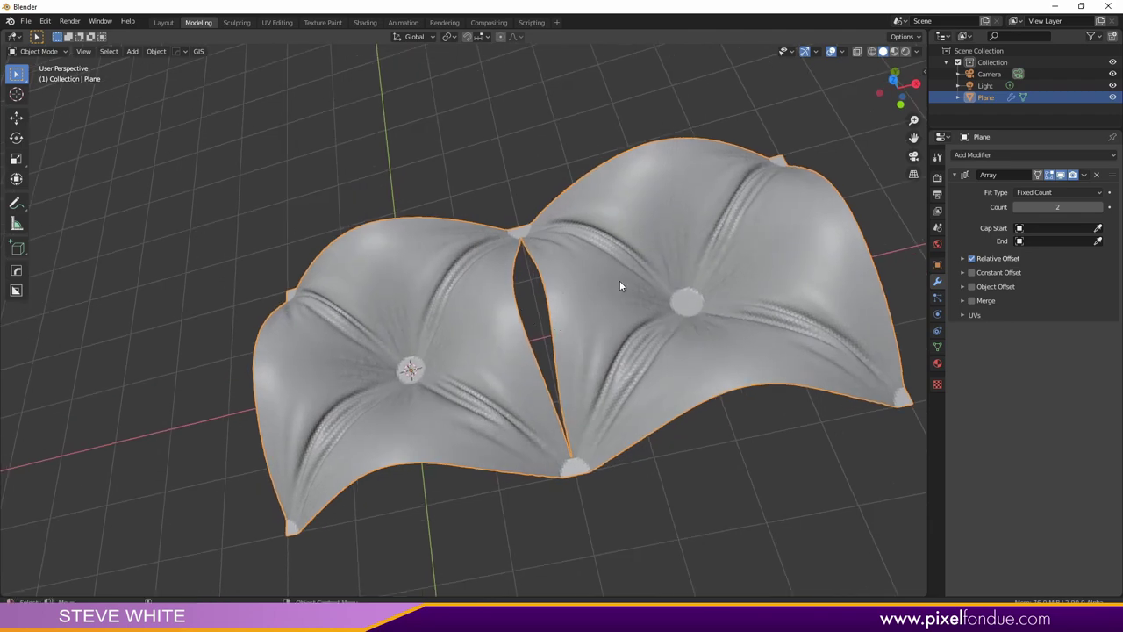
# Remove the Array modifier from the cushion
pyautogui.moveTo(555, 300); pyautogui.dragTo(458, 291, button='middle')
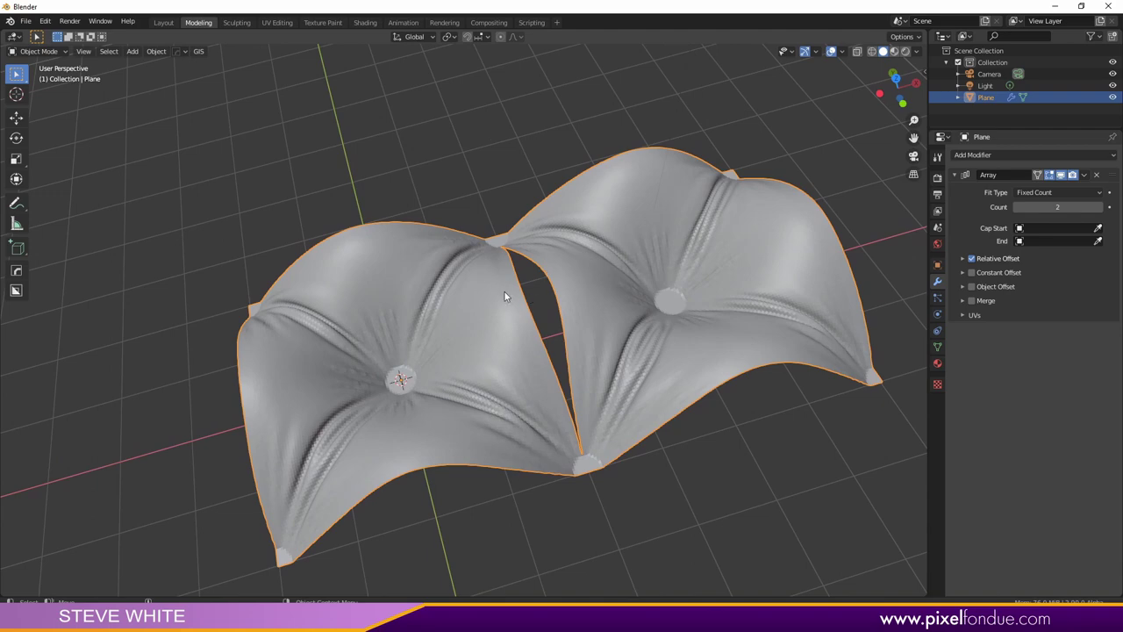
pyautogui.click(1096, 177)
pyautogui.moveTo(727, 359); pyautogui.dragTo(581, 399, button='middle')
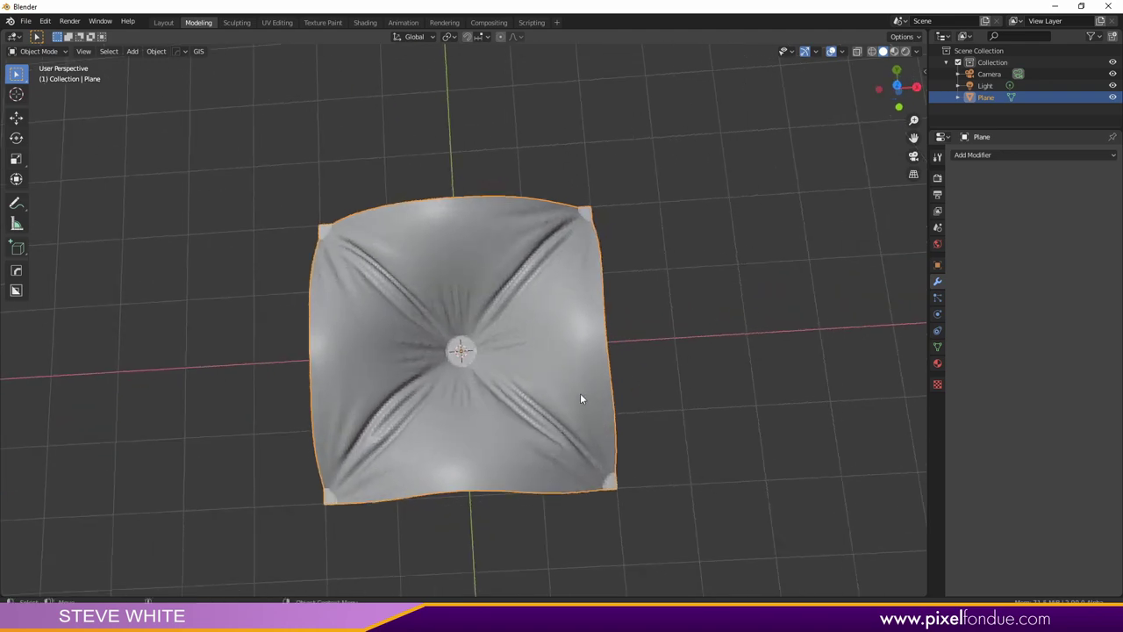
# In Edit Mode from the top view, delete the face loop running along the Y axis through the cushion's centre
pyautogui.press('KP_7')
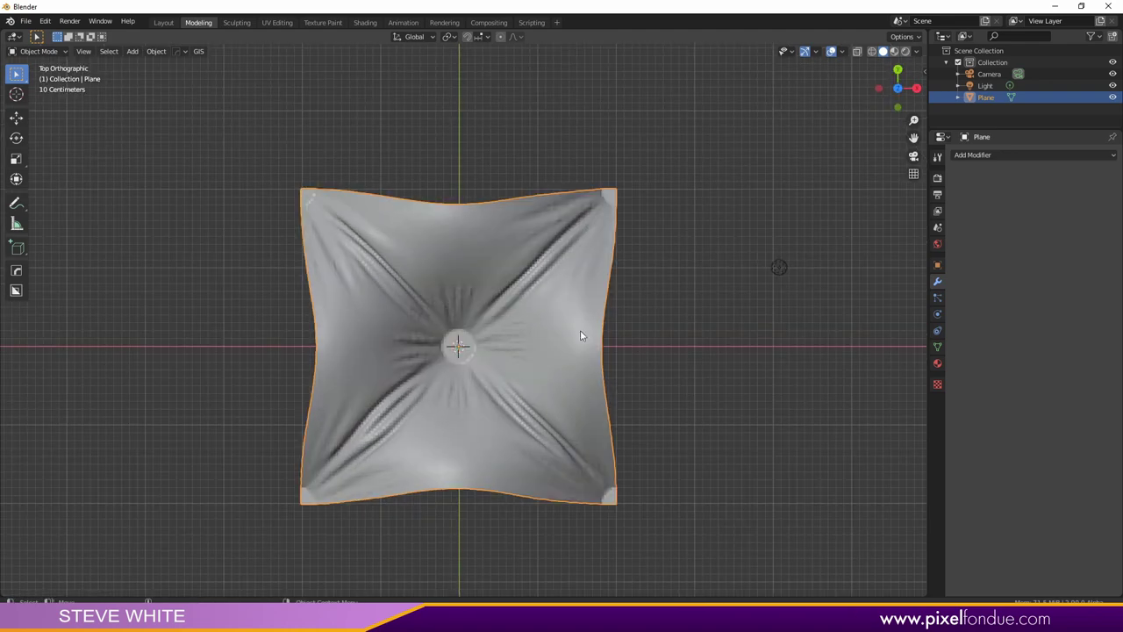
pyautogui.press('Tab')
pyautogui.scroll(4, 743, 197)
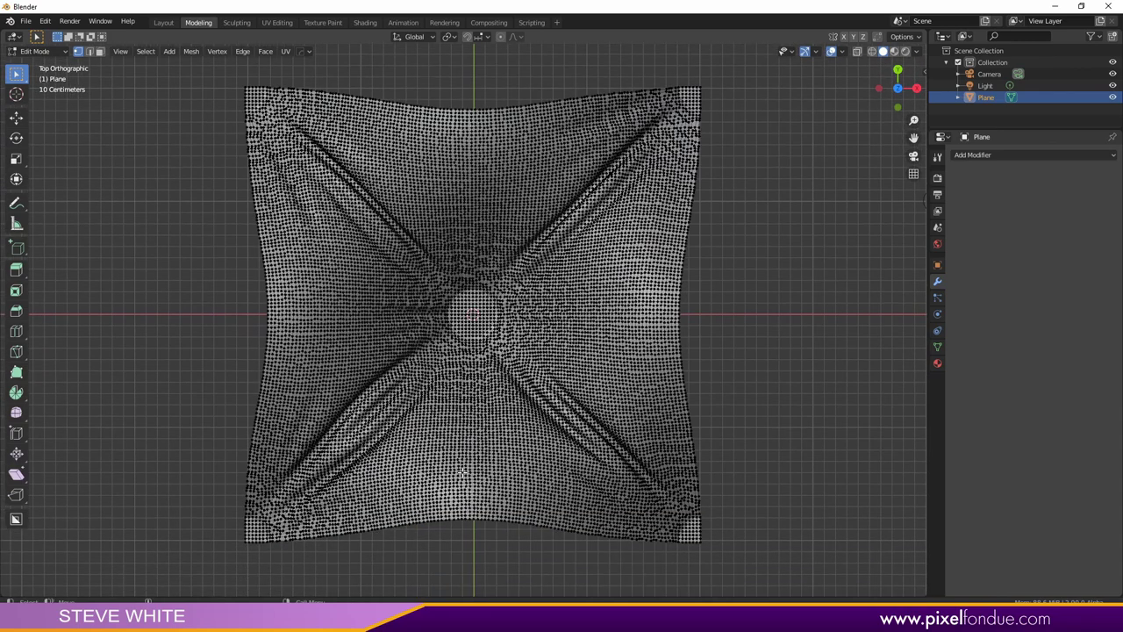
pyautogui.scroll(3, 485, 365)
pyautogui.scroll(2, 487, 421)
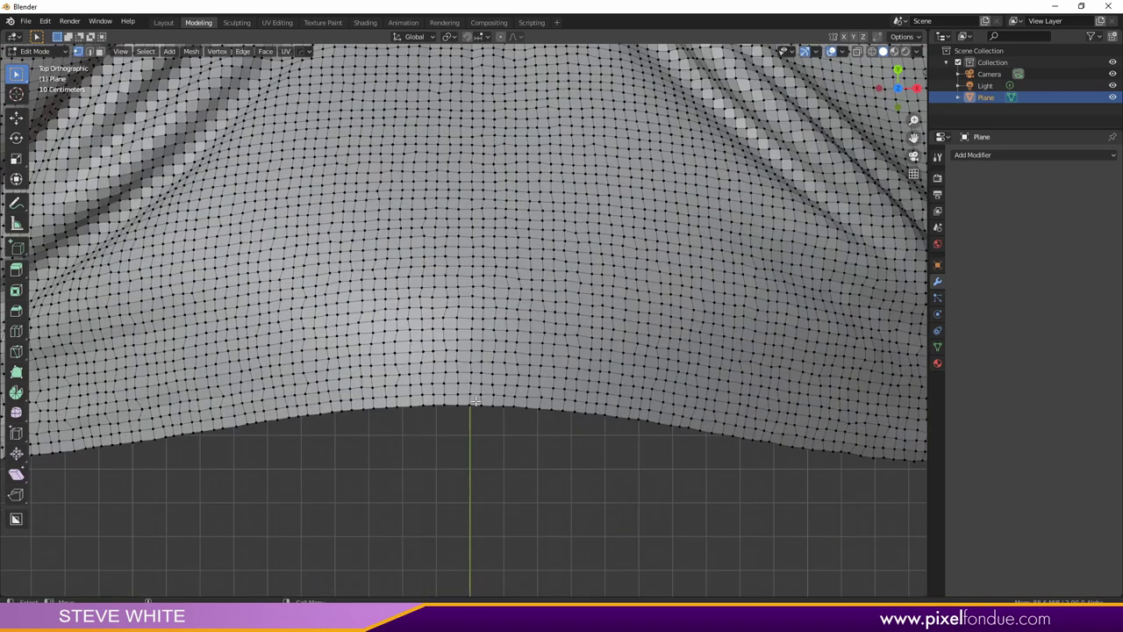
pyautogui.press('3')
pyautogui.keyDown('alt'); pyautogui.click(475, 399); pyautogui.keyUp('alt')
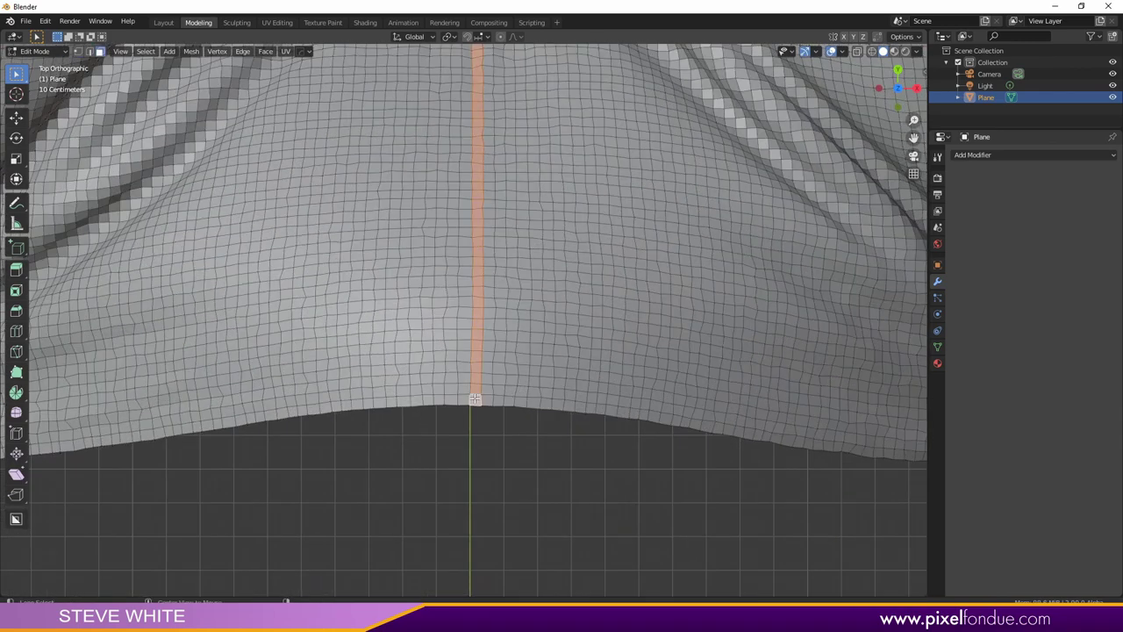
pyautogui.scroll(-4, 474, 399)
pyautogui.keyDown('shift'); pyautogui.moveTo(486, 307); pyautogui.dragTo(486, 326, button='middle'); pyautogui.keyUp('shift')
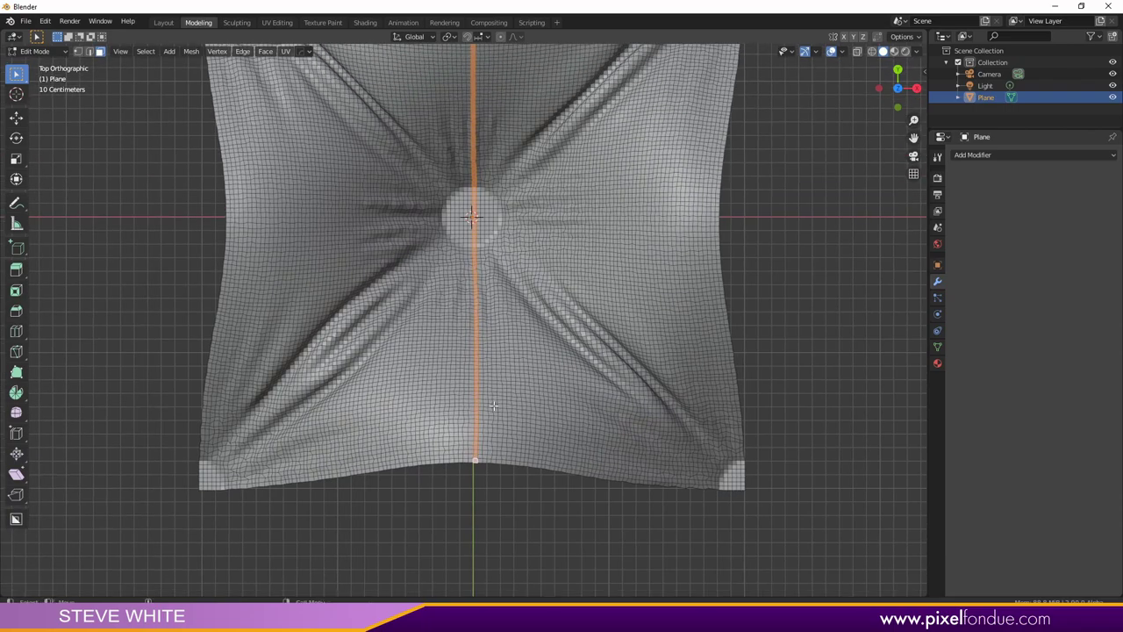
pyautogui.scroll(2, 486, 327)
pyautogui.keyDown('alt'); pyautogui.middleClick(474, 190); pyautogui.keyUp('alt')
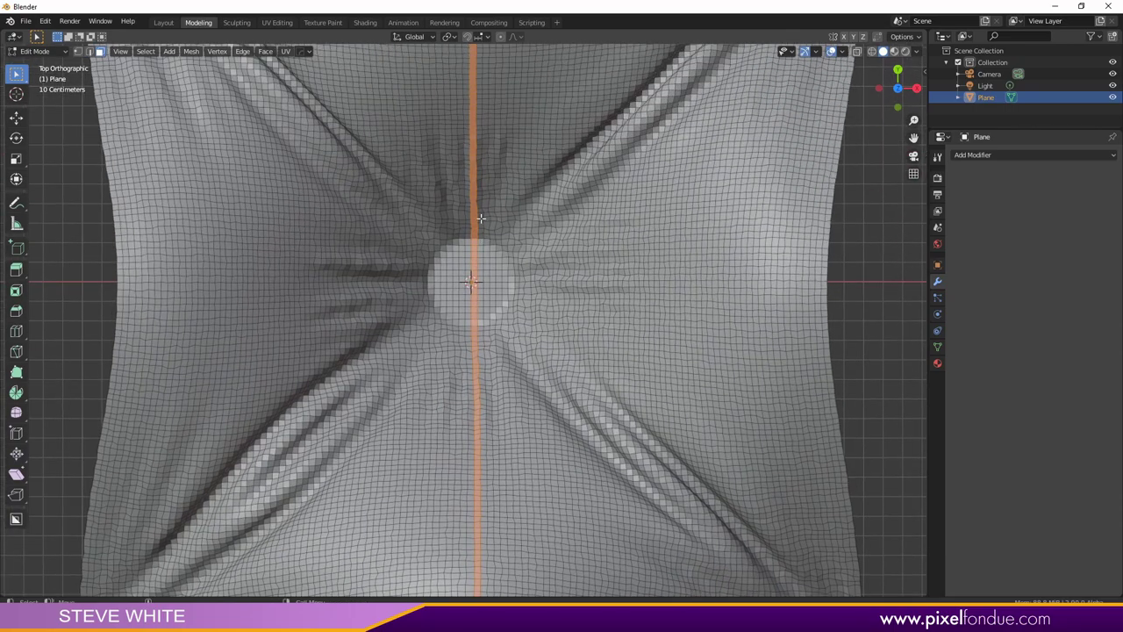
pyautogui.moveTo(505, 351); pyautogui.dragTo(494, 286, button='middle')
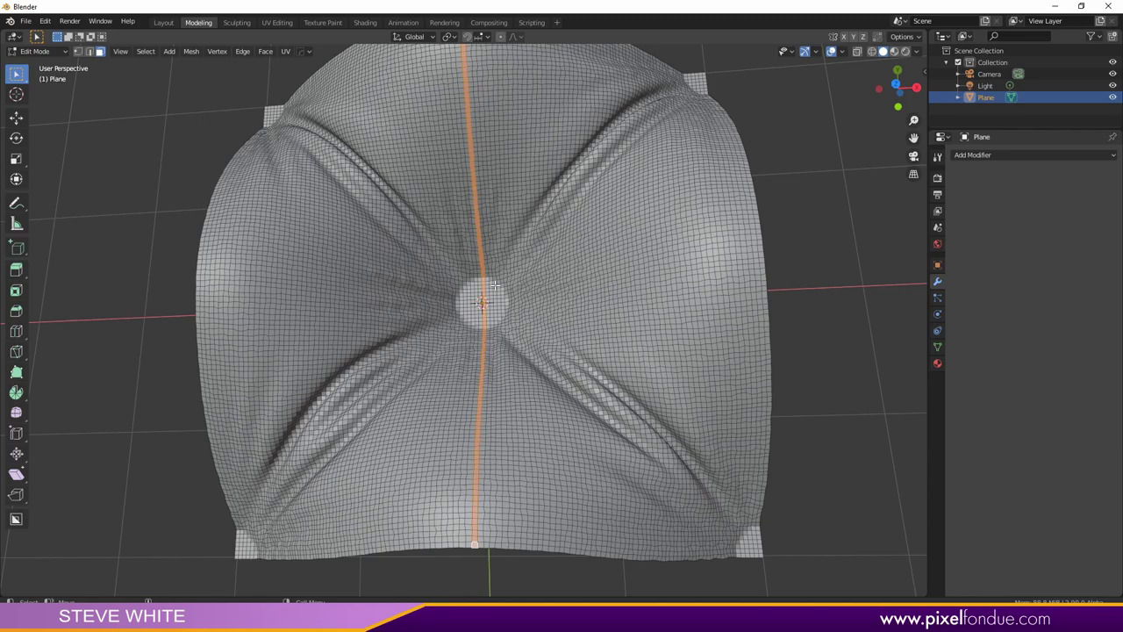
pyautogui.rightClick(494, 286)
pyautogui.click(501, 291)
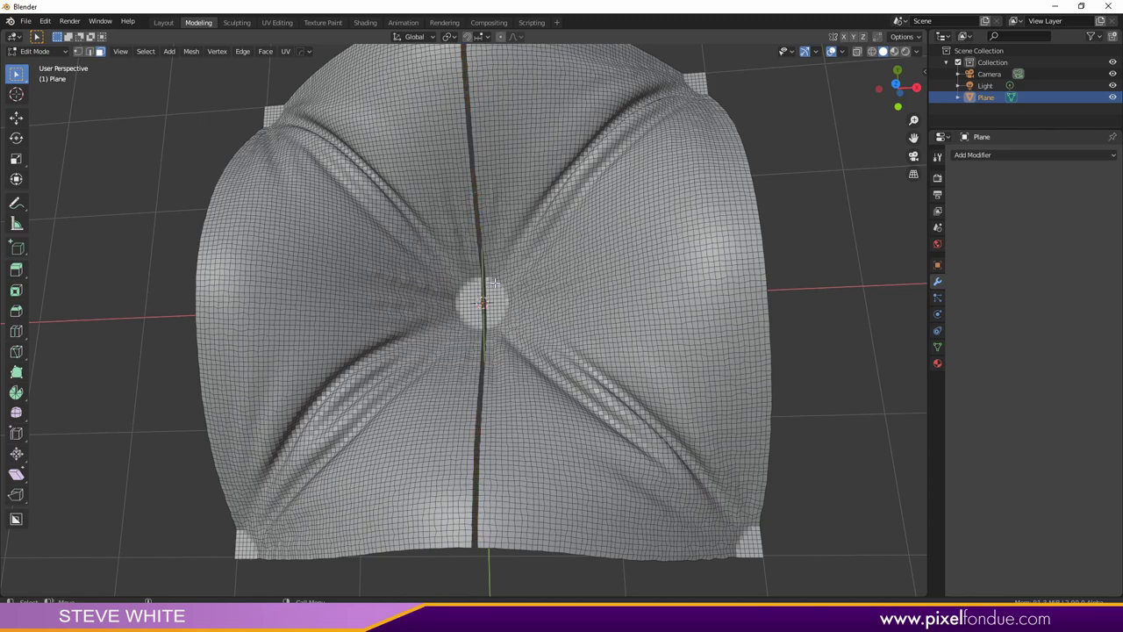
# Delete the face loop along the X axis from the cushion's left border to its centre
pyautogui.press('KP_7')
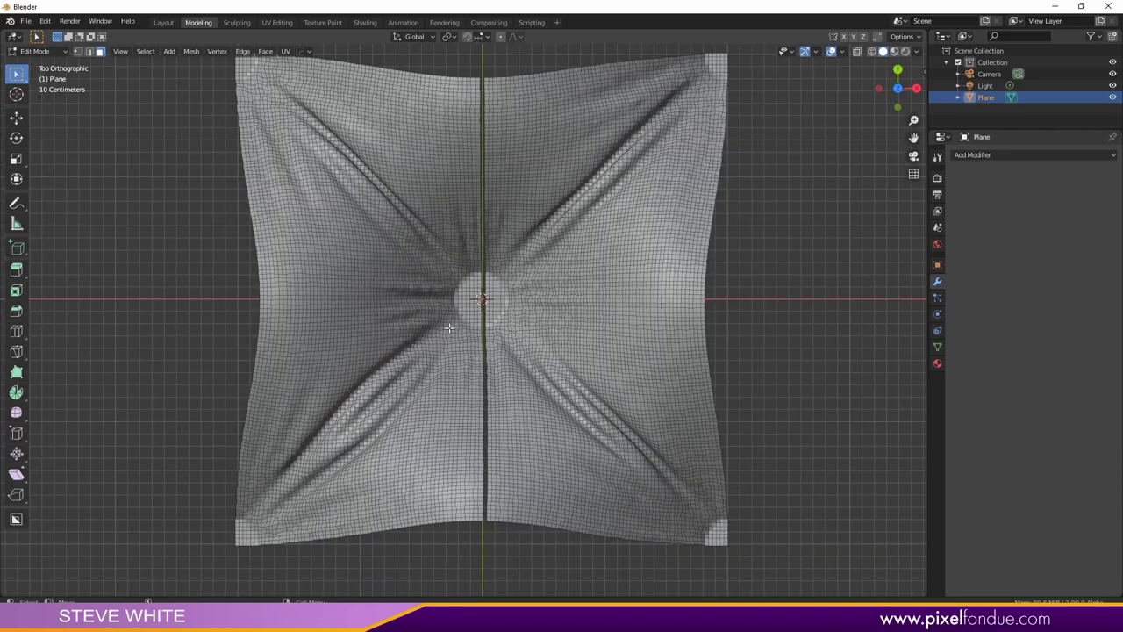
pyautogui.scroll(3, 269, 305)
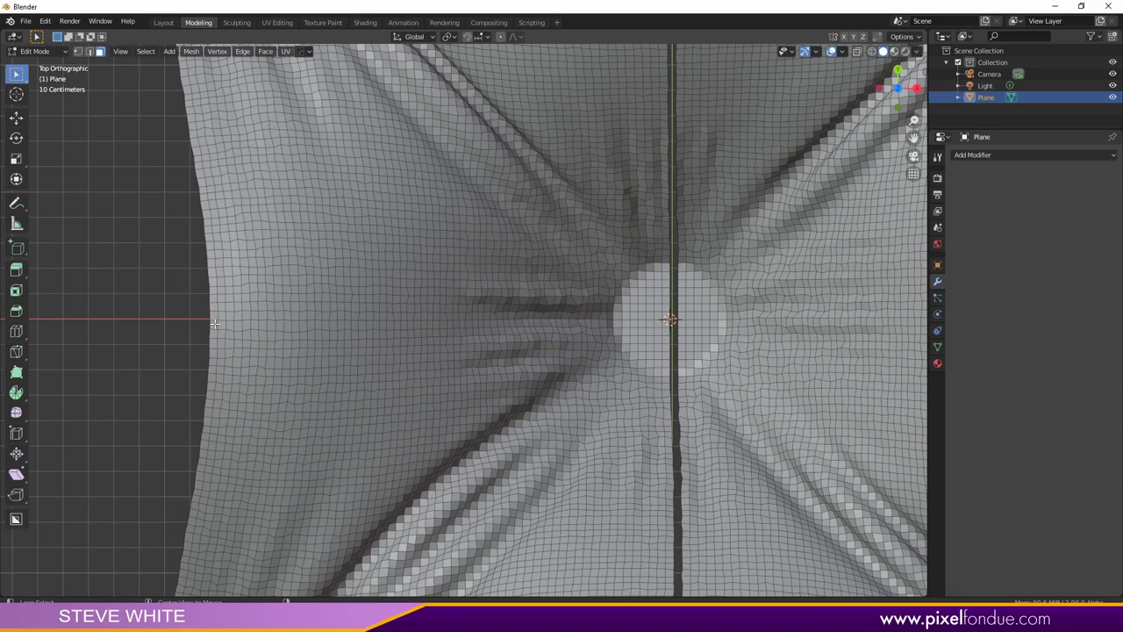
pyautogui.keyDown('alt'); pyautogui.click(215, 324); pyautogui.keyUp('alt')
pyautogui.scroll(-3, 263, 322)
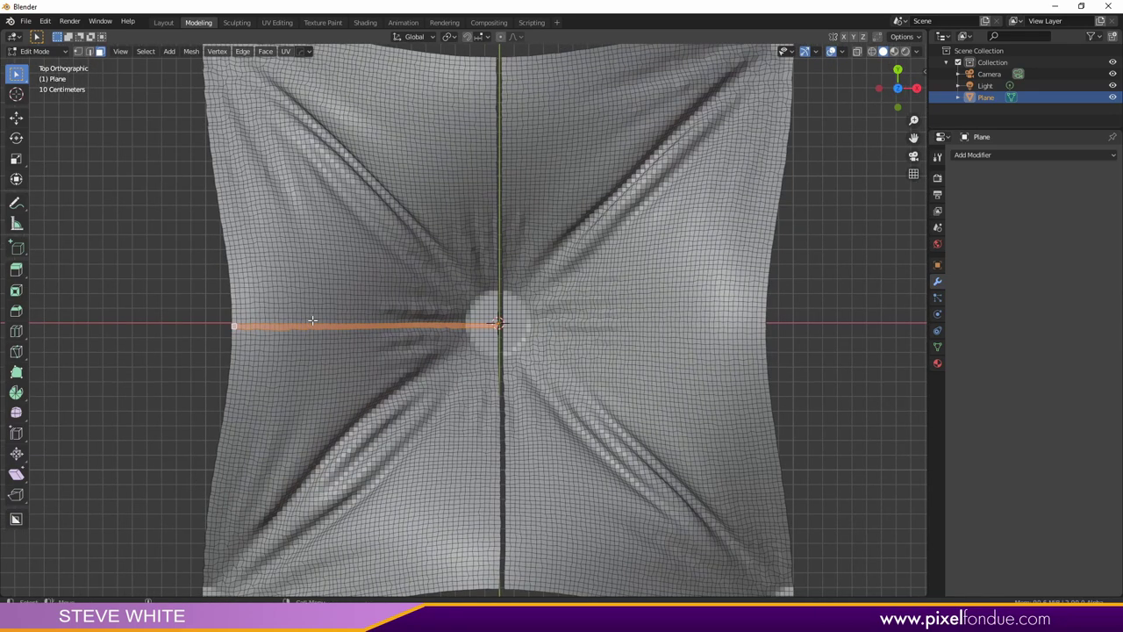
pyautogui.rightClick(312, 320)
pyautogui.click(313, 319)
# Select the linked lower-left quarter and right half of the cushion and delete them, keeping only the upper-left quarter
pyautogui.scroll(3, 413, 321)
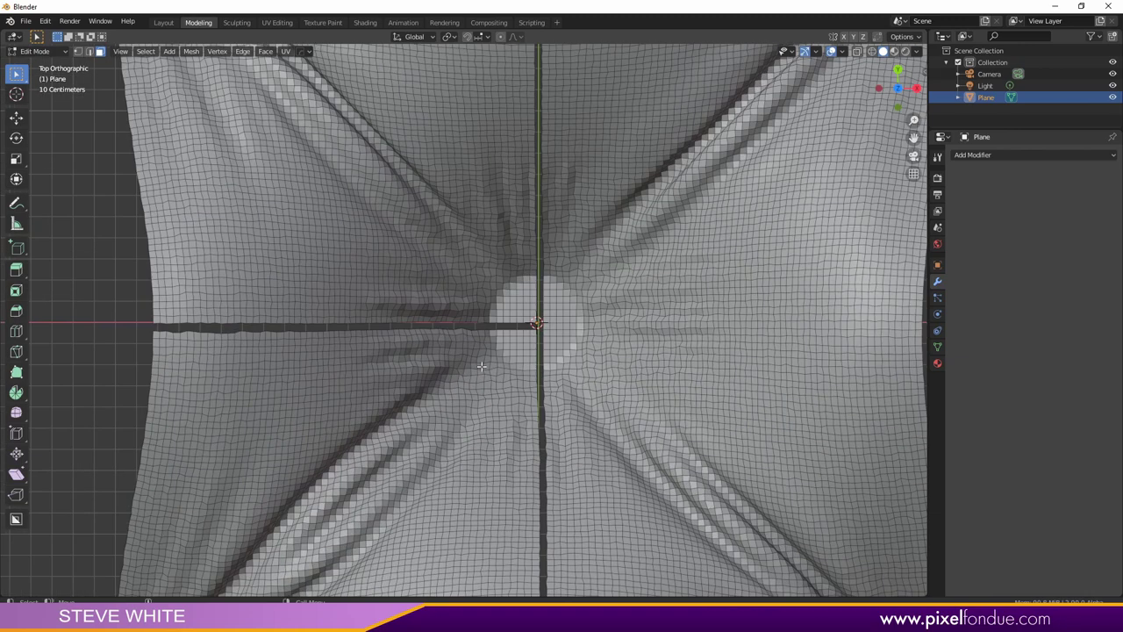
pyautogui.scroll(-3, 479, 361)
pyautogui.press('l')
pyautogui.press('l')
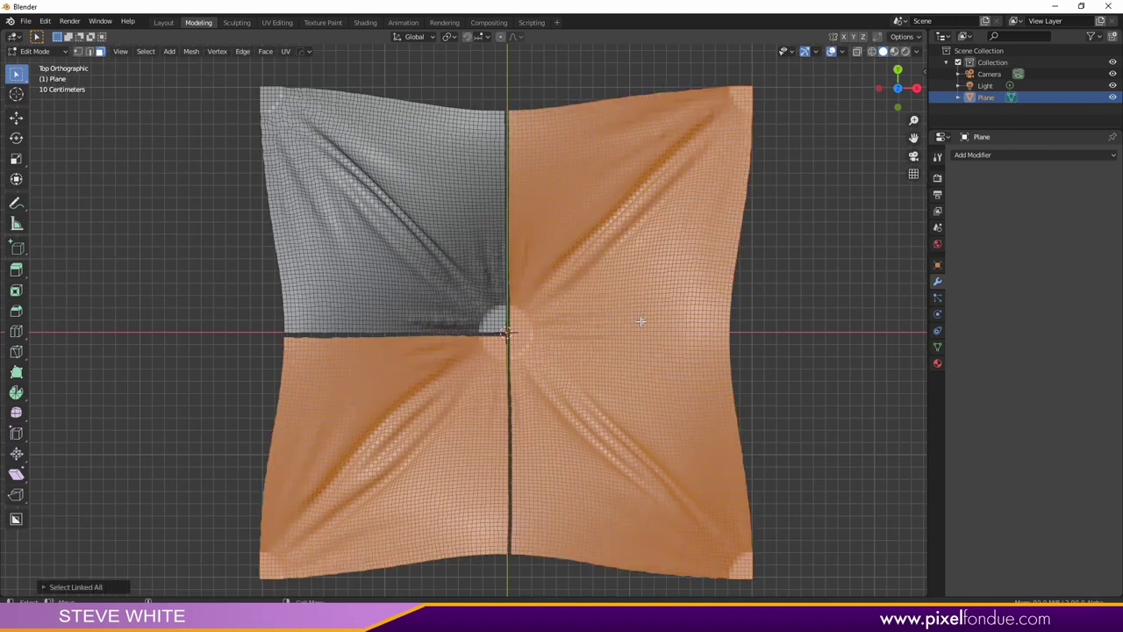
pyautogui.rightClick(640, 321)
pyautogui.press('x')
pyautogui.click(594, 313)
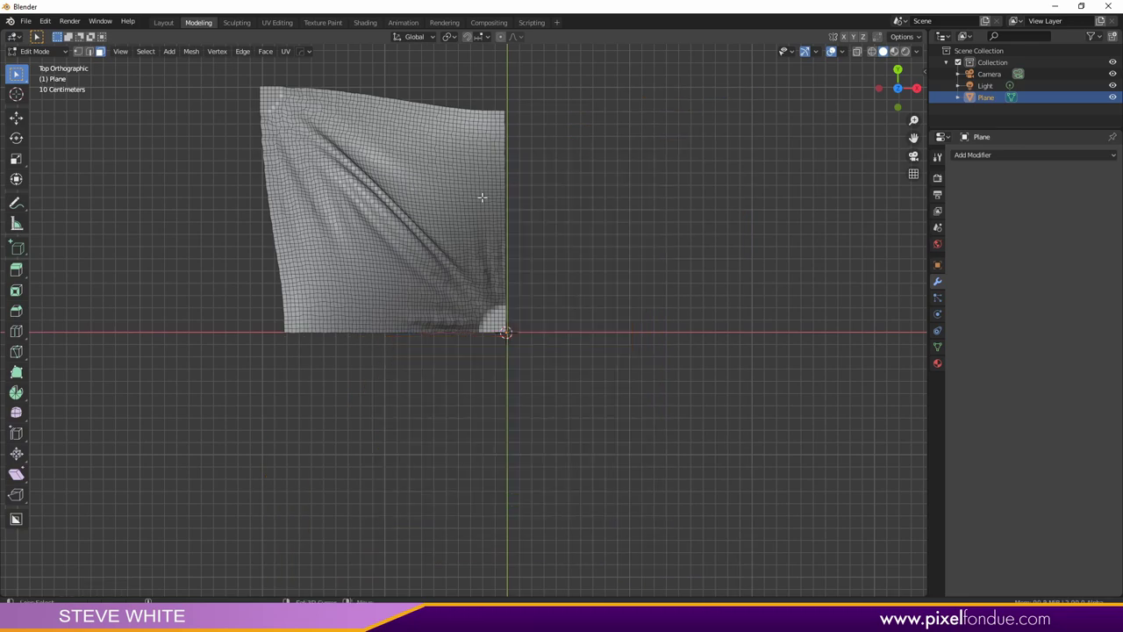
# Select the edge path along the quarter's upper border and flatten it by scaling to 0 along Y
pyautogui.keyDown('shift'); pyautogui.moveTo(428, 197); pyautogui.dragTo(525, 228, button='middle'); pyautogui.keyUp('shift')
pyautogui.scroll(2, 522, 227)
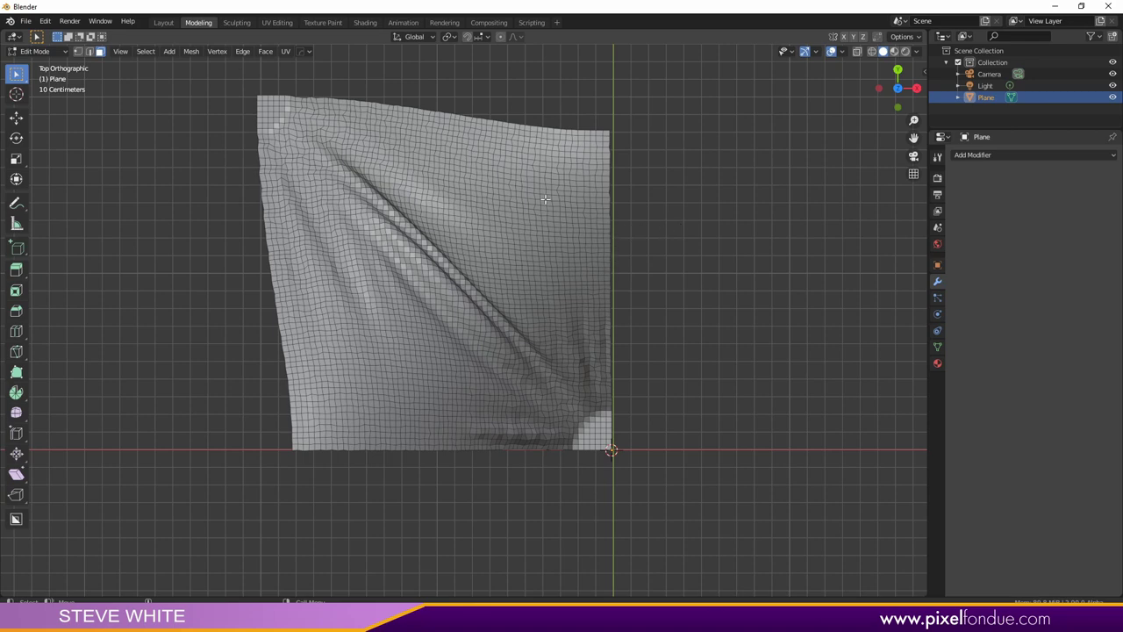
pyautogui.scroll(1, 523, 111)
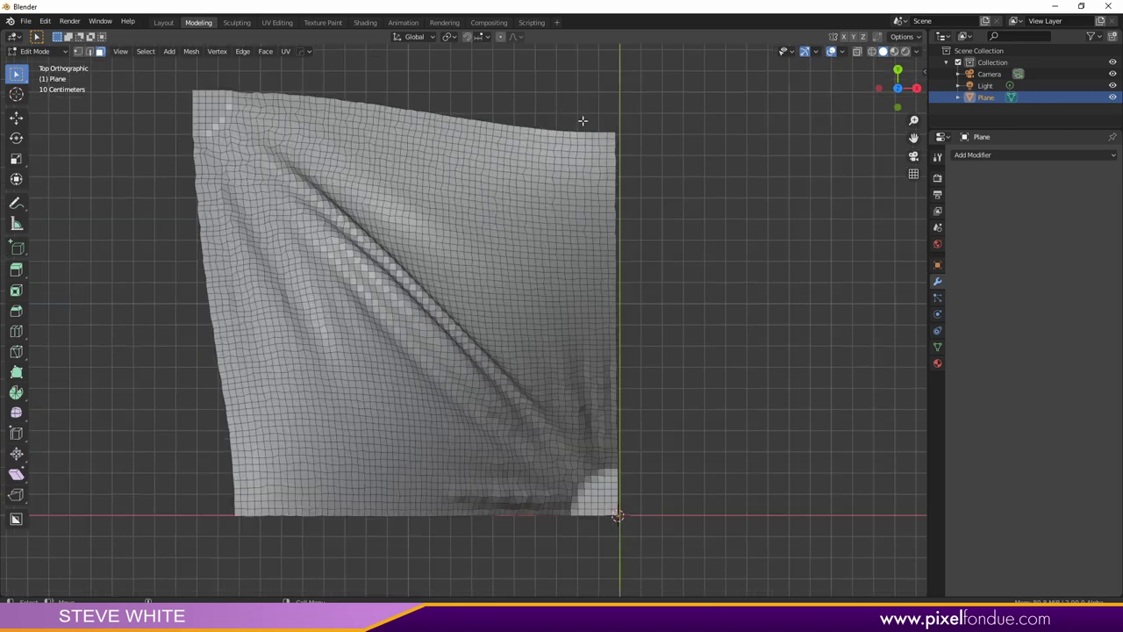
pyautogui.keyDown('shift'); pyautogui.moveTo(584, 121); pyautogui.dragTo(613, 142, button='middle'); pyautogui.keyUp('shift')
pyautogui.press('2')
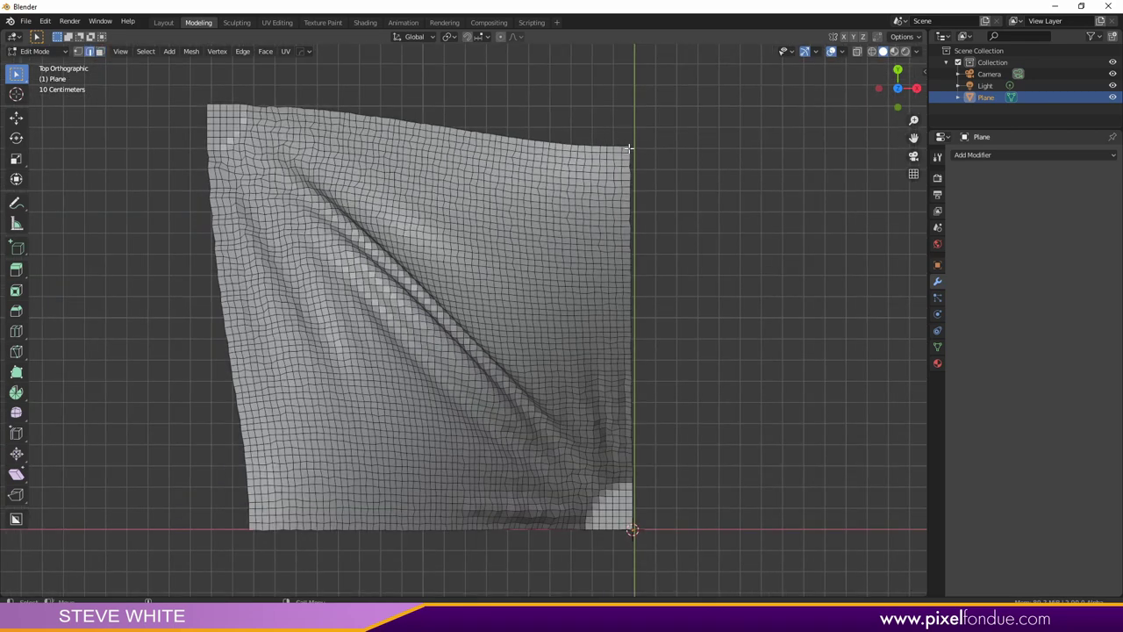
pyautogui.keyDown('ctrl'); pyautogui.click(210, 105); pyautogui.keyUp('ctrl')
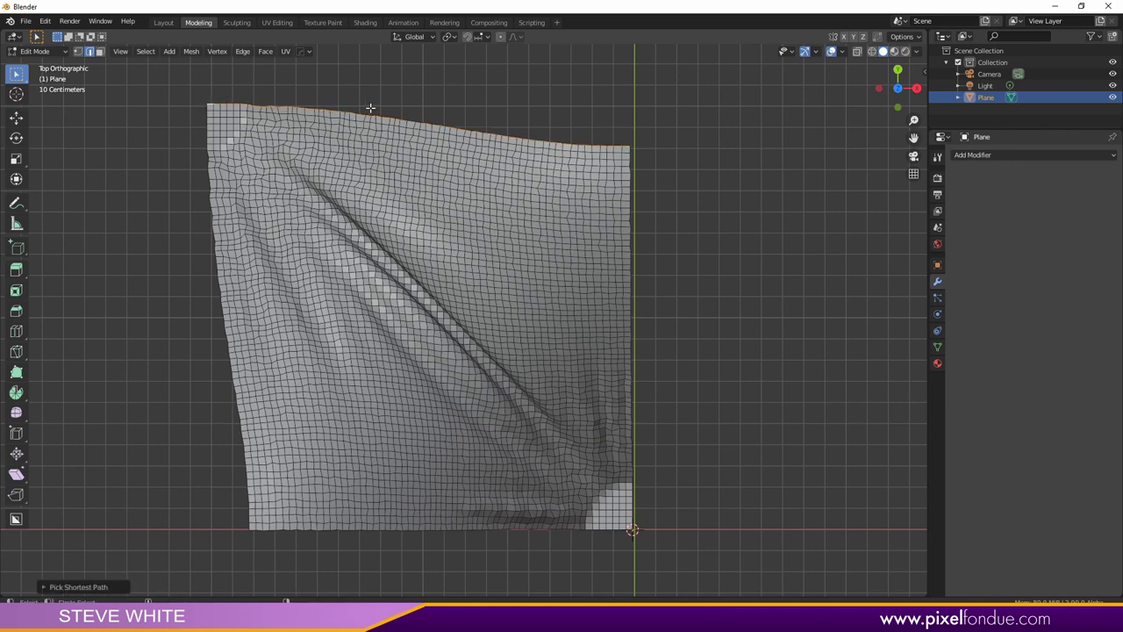
pyautogui.keyDown('shift'); pyautogui.moveTo(293, 106); pyautogui.dragTo(260, 165, button='middle'); pyautogui.keyUp('shift')
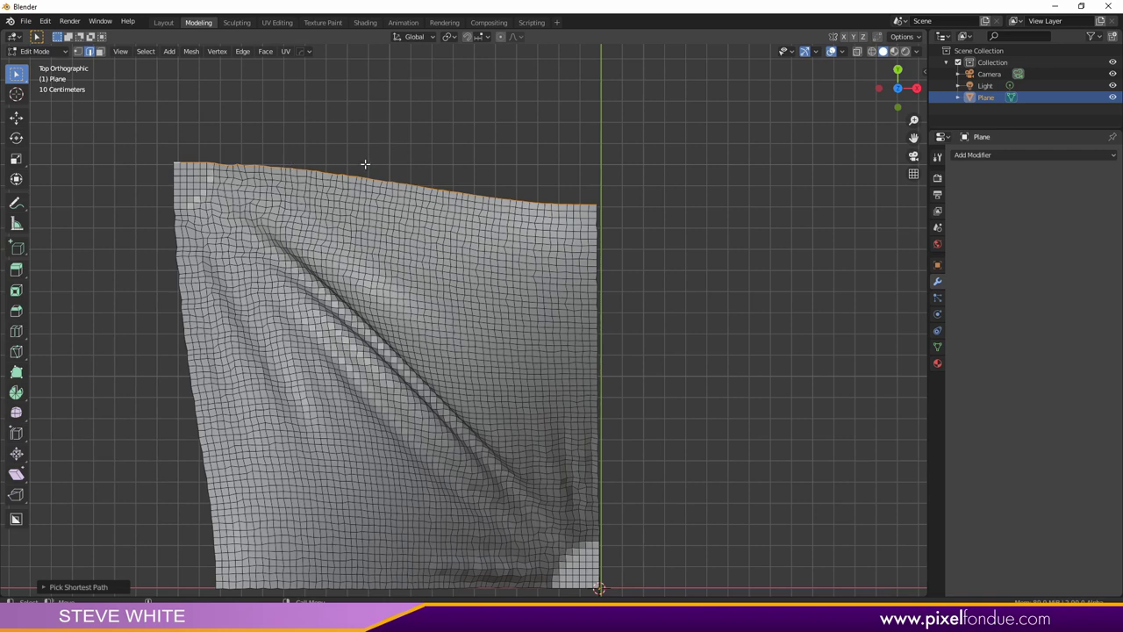
pyautogui.press('s')
pyautogui.press('y')
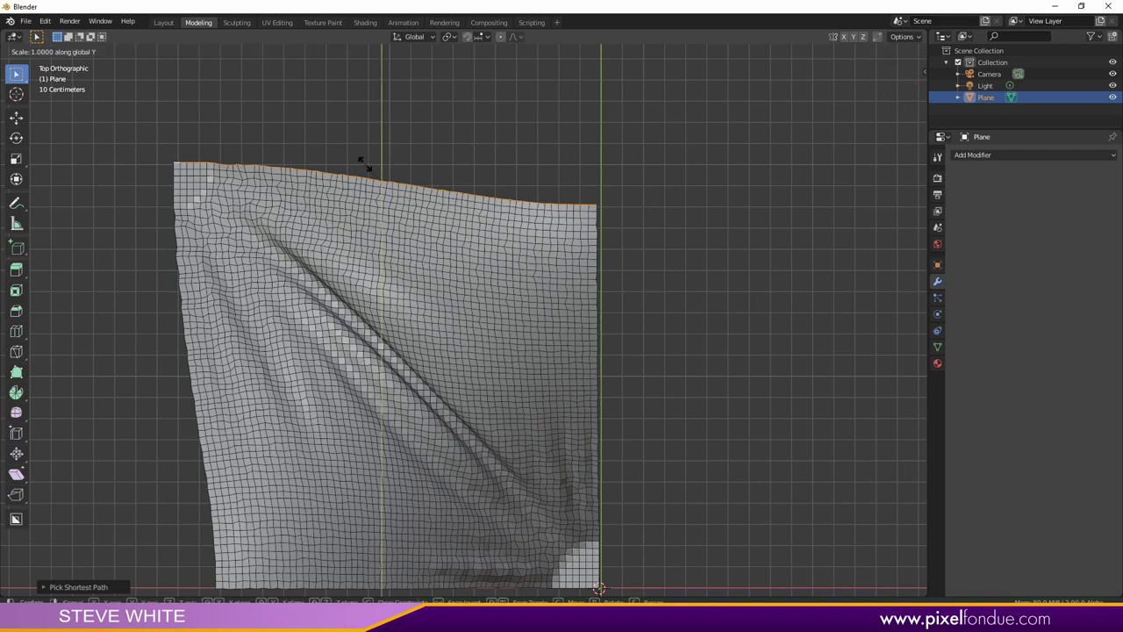
pyautogui.press('0')
pyautogui.press('Return')
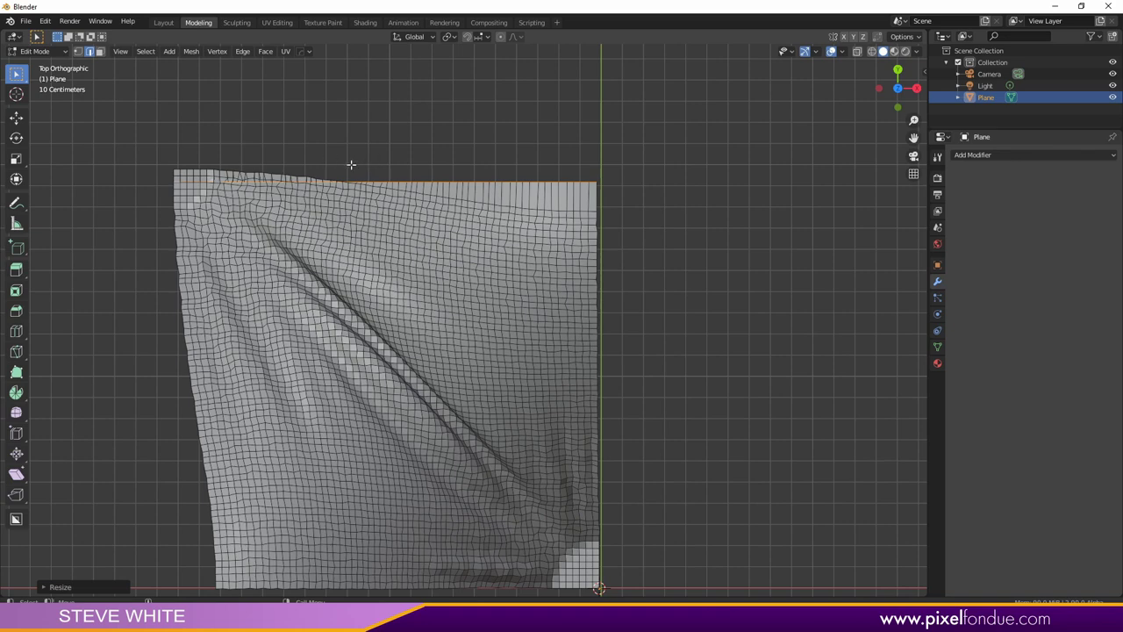
# Move the flattened upper border outward along Y by about 0.075 m
pyautogui.press('g')
pyautogui.press('y')
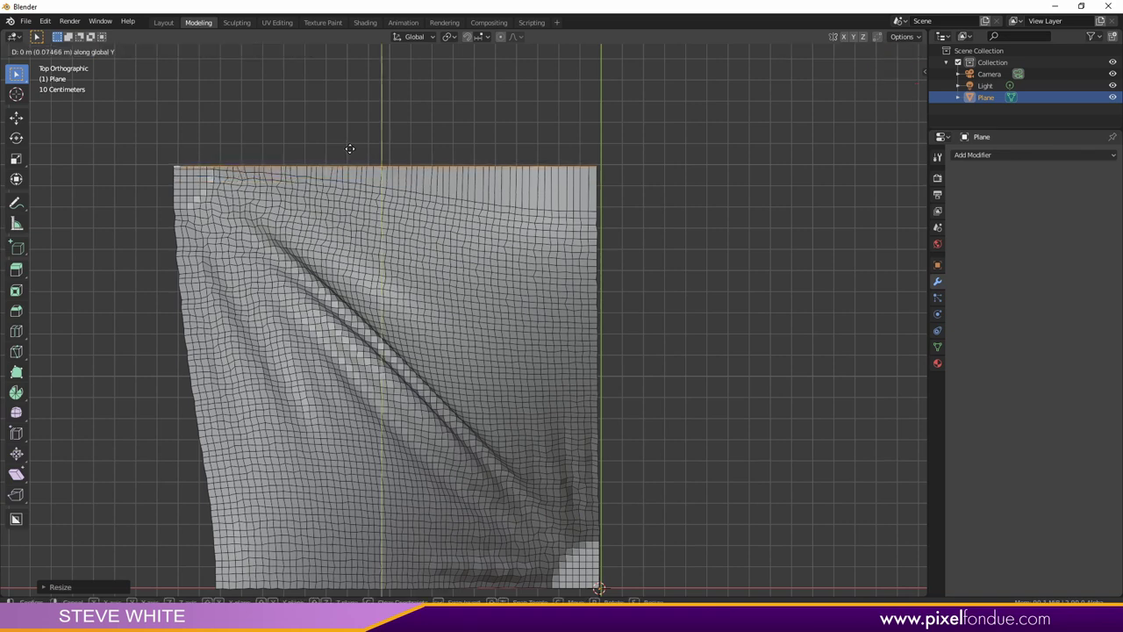
pyautogui.click(349, 148)
# Select only the edge path along the quarter's left border and flatten it by scaling to 0 along X
pyautogui.keyDown('shift'); pyautogui.moveTo(222, 226); pyautogui.dragTo(277, 157, button='middle'); pyautogui.keyUp('shift')
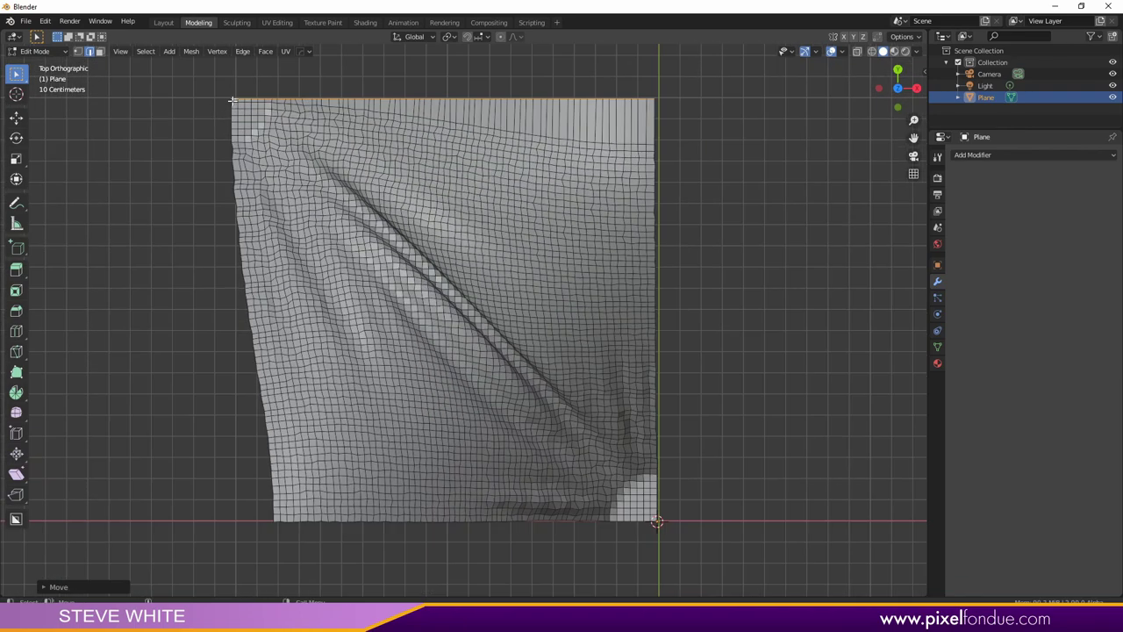
pyautogui.hotkey('alt', 'a')
pyautogui.scroll(5, 235, 105)
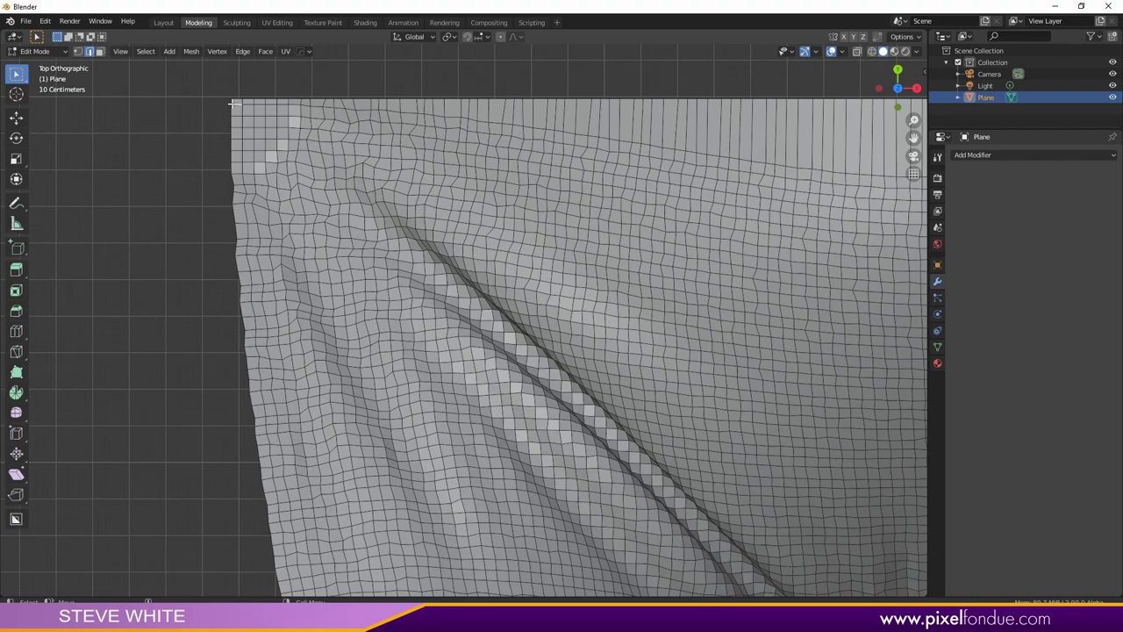
pyautogui.scroll(-6, 239, 111)
pyautogui.scroll(5, 246, 118)
pyautogui.scroll(-3, 267, 167)
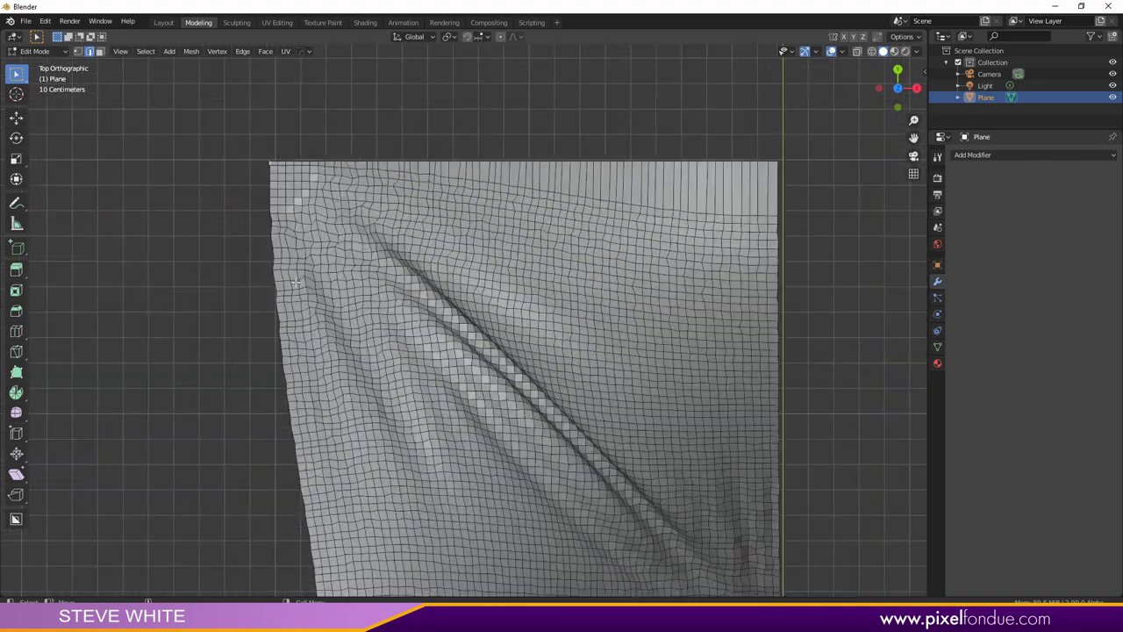
pyautogui.keyDown('shift'); pyautogui.scroll(-4, 298, 263); pyautogui.keyUp('shift')
pyautogui.keyDown('ctrl'); pyautogui.click(345, 493); pyautogui.keyUp('ctrl')
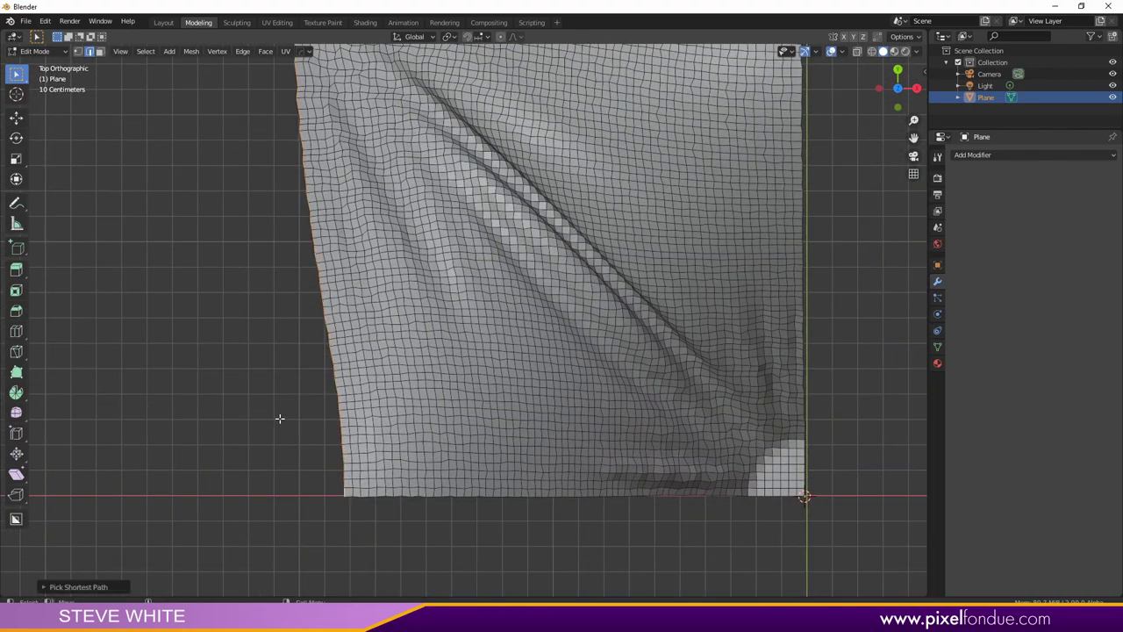
pyautogui.scroll(-3, 368, 421)
pyautogui.press('s')
pyautogui.press('x')
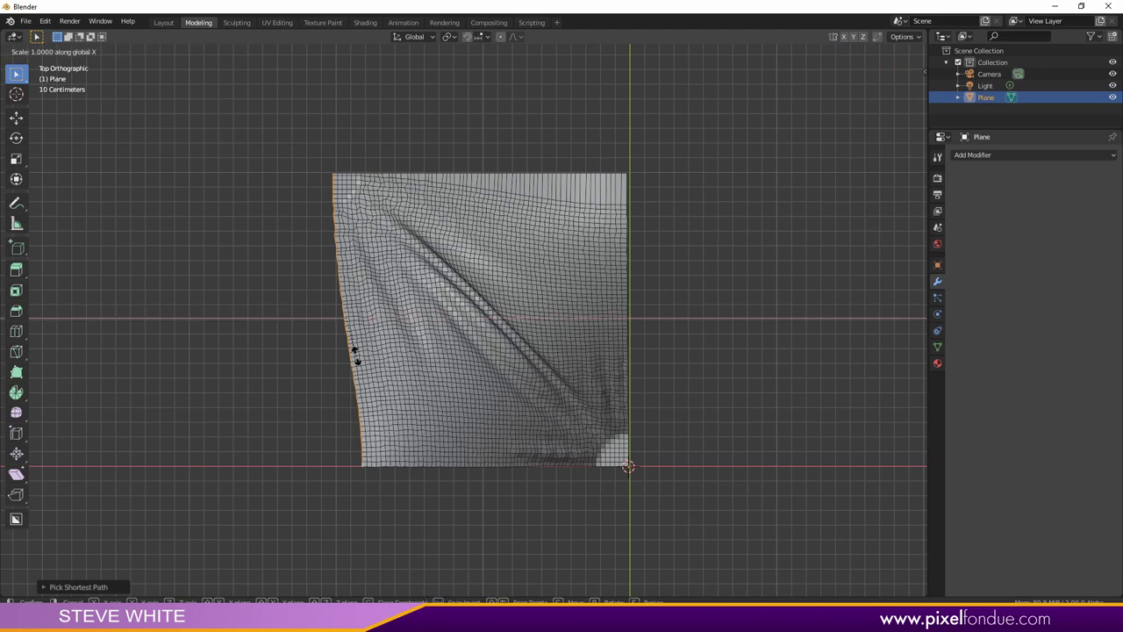
pyautogui.press('0')
pyautogui.press('Return')
# Move the flattened left border slightly outward along X to line up with the quarter's original outer corner
pyautogui.press('g')
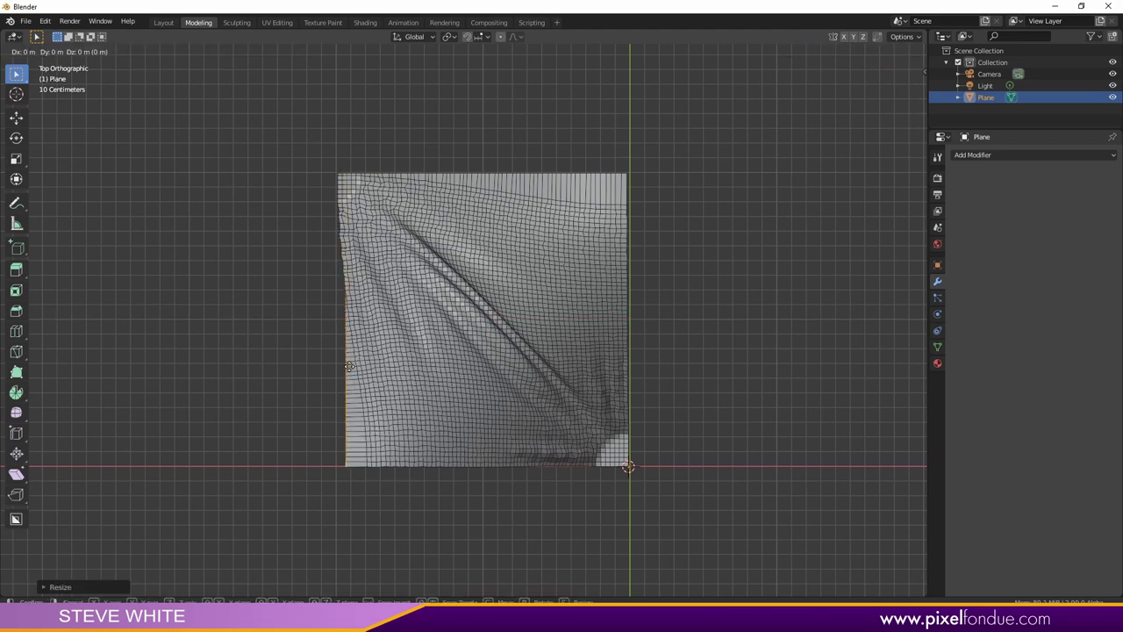
pyautogui.press('x')
pyautogui.click(339, 365)
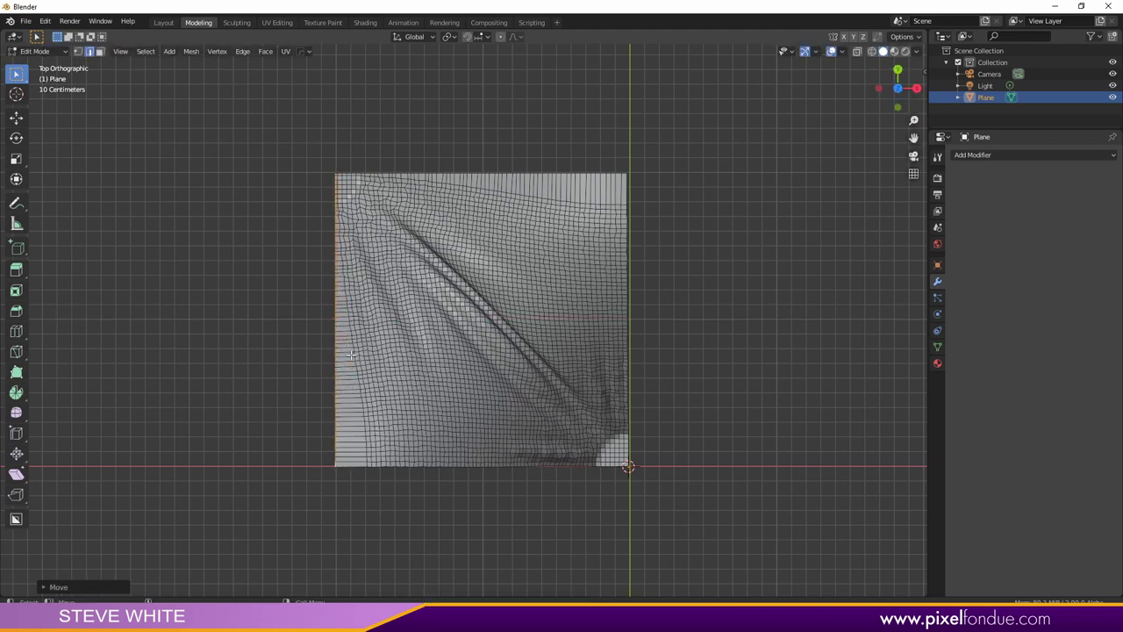
# Select the edge path along the quarter's lower border and flatten it by scaling to 0 along Y
pyautogui.keyDown('shift'); pyautogui.moveTo(351, 356); pyautogui.dragTo(352, 327, button='middle'); pyautogui.keyUp('shift')
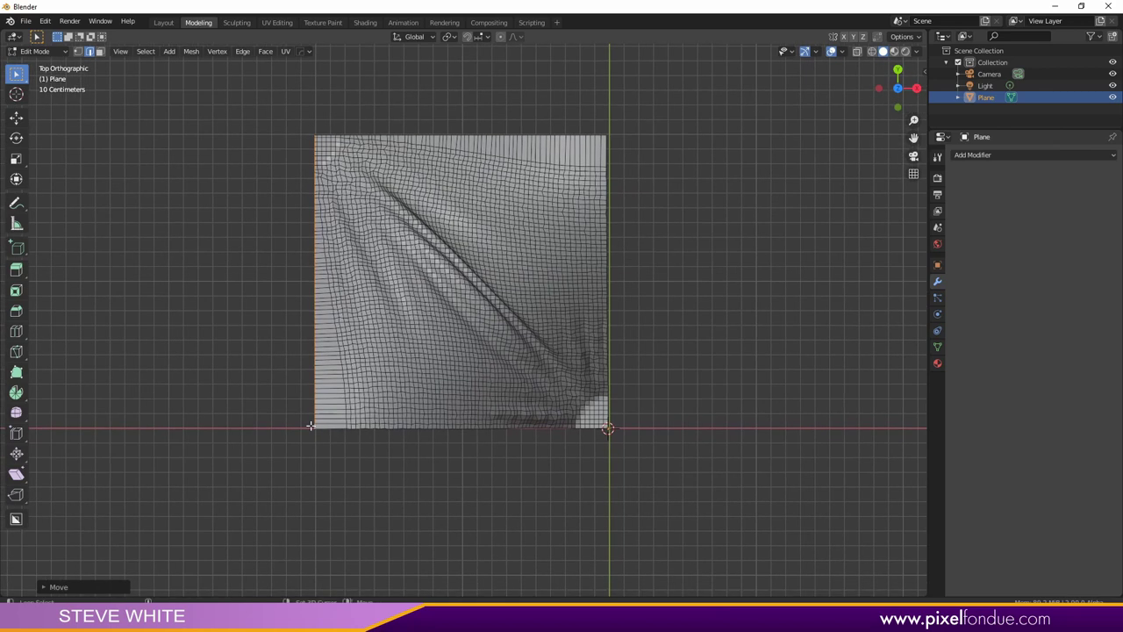
pyautogui.scroll(1, 341, 427)
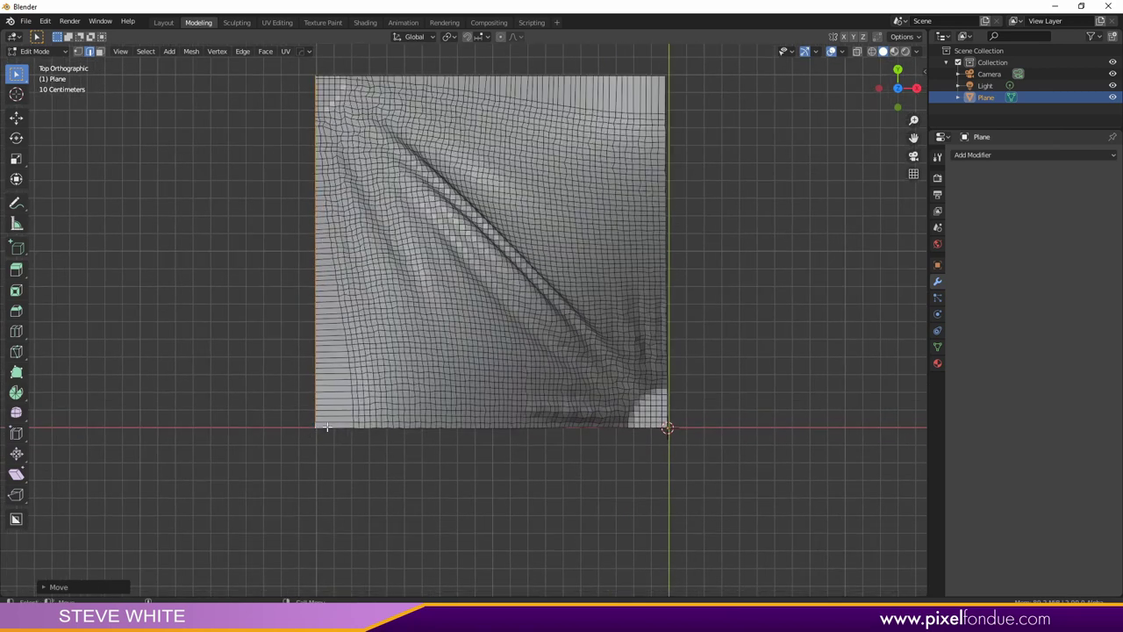
pyautogui.scroll(3, 711, 426)
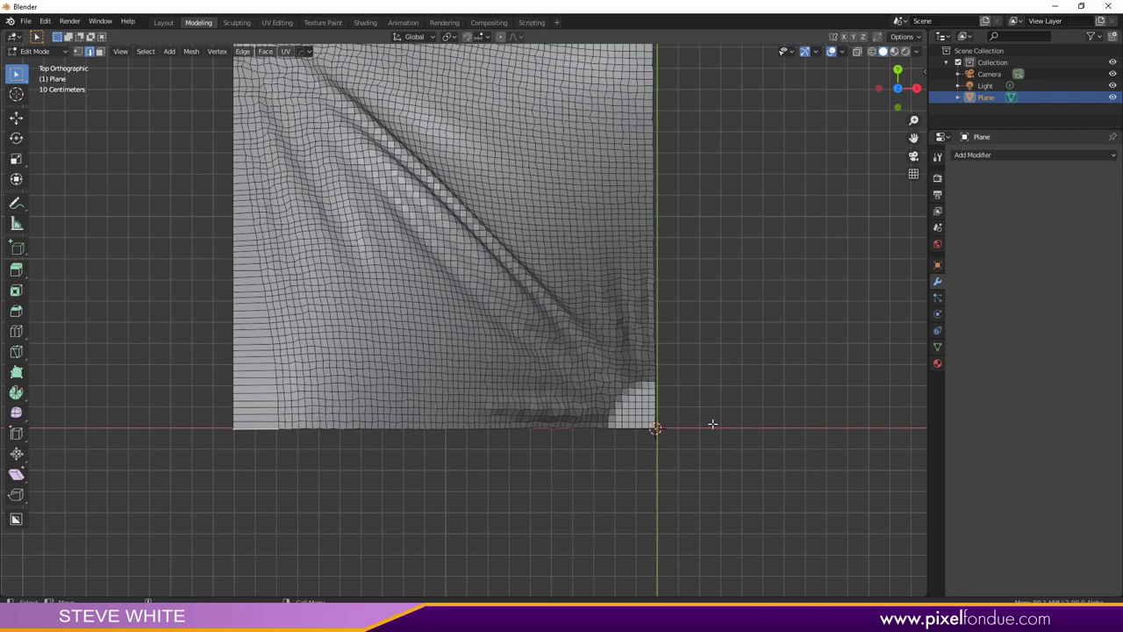
pyautogui.keyDown('ctrl'); pyautogui.click(607, 430); pyautogui.keyUp('ctrl')
pyautogui.scroll(-2, 649, 369)
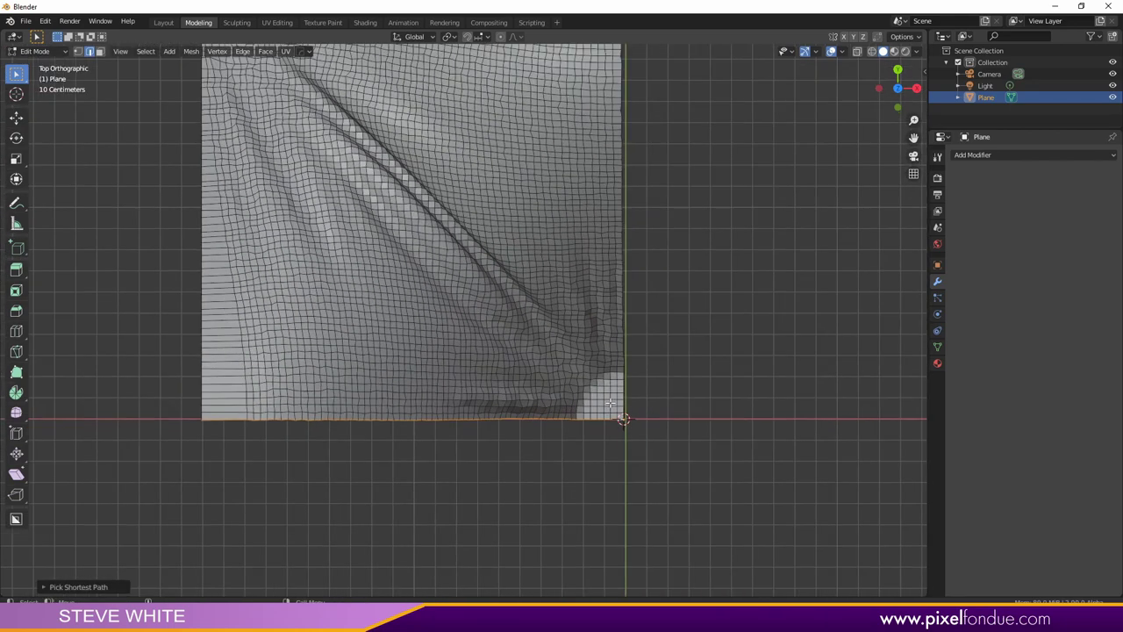
pyautogui.press('s')
pyautogui.press('y')
pyautogui.press('0')
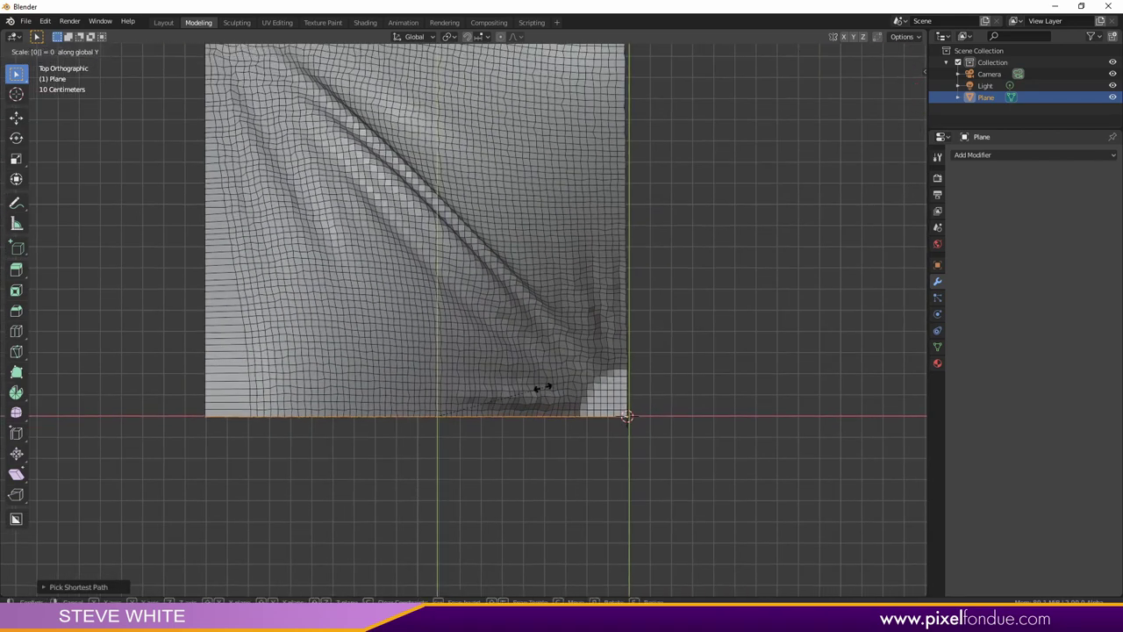
pyautogui.press('Return')
# Select the edge path along the quarter's right border, beside the Y axis, and flatten it by scaling along X
pyautogui.scroll(3, 626, 380)
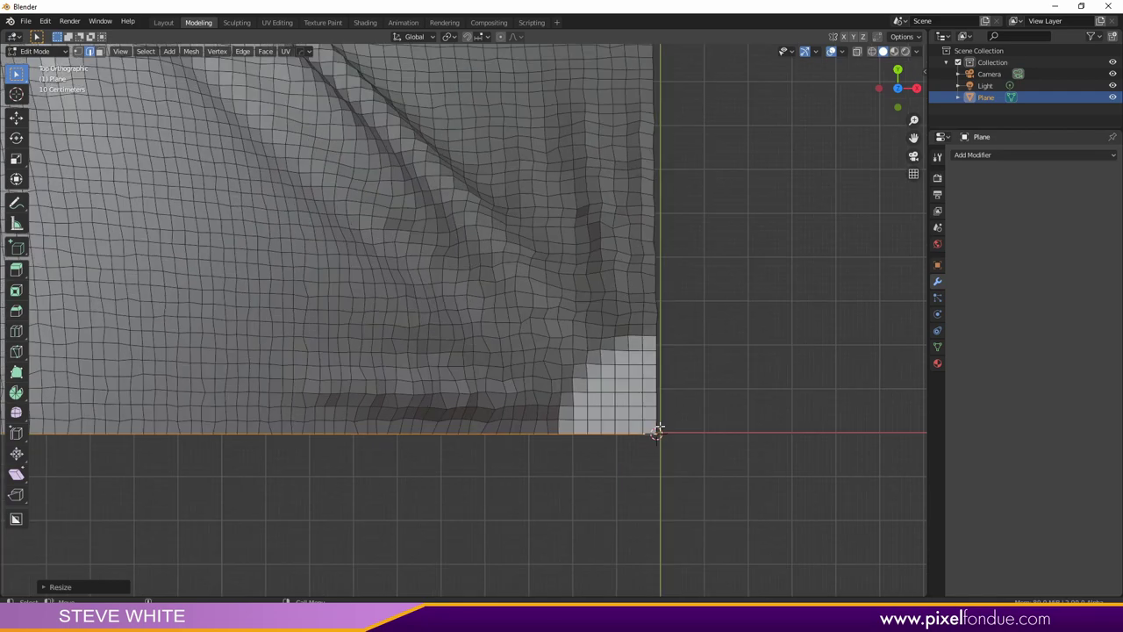
pyautogui.hotkey('ctrl', 'z')
pyautogui.keyDown('shift'); pyautogui.moveTo(705, 226); pyautogui.dragTo(632, 406, button='middle'); pyautogui.keyUp('shift')
pyautogui.keyDown('shift'); pyautogui.scroll(2, 631, 406); pyautogui.keyUp('shift')
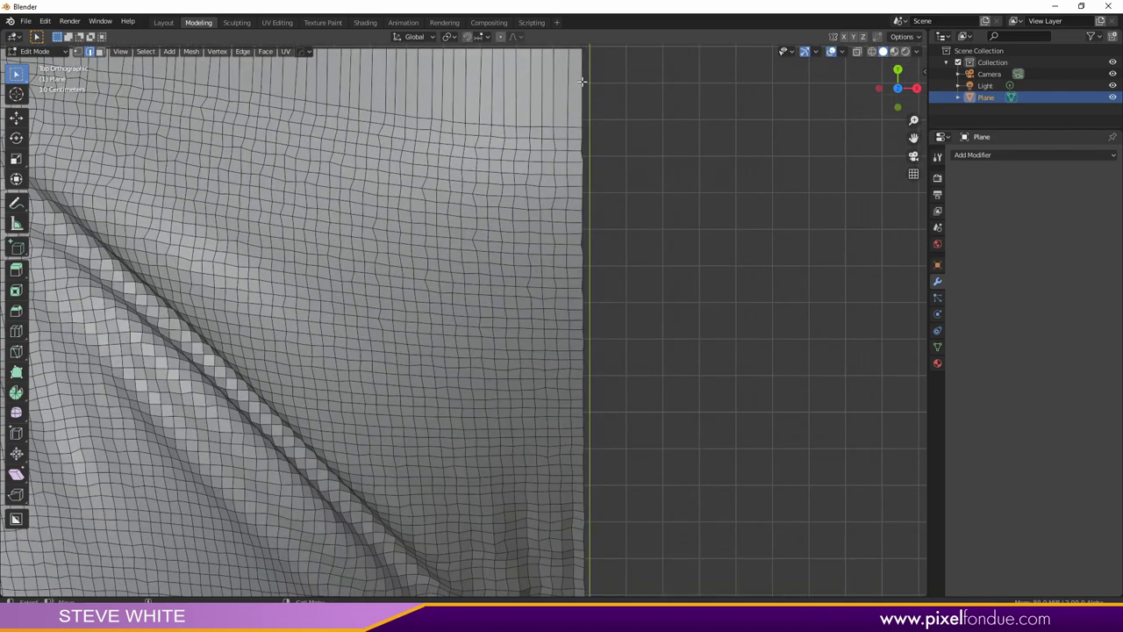
pyautogui.scroll(-3, 677, 293)
pyautogui.keyDown('shift'); pyautogui.moveTo(677, 293); pyautogui.dragTo(672, 258, button='middle'); pyautogui.keyUp('shift')
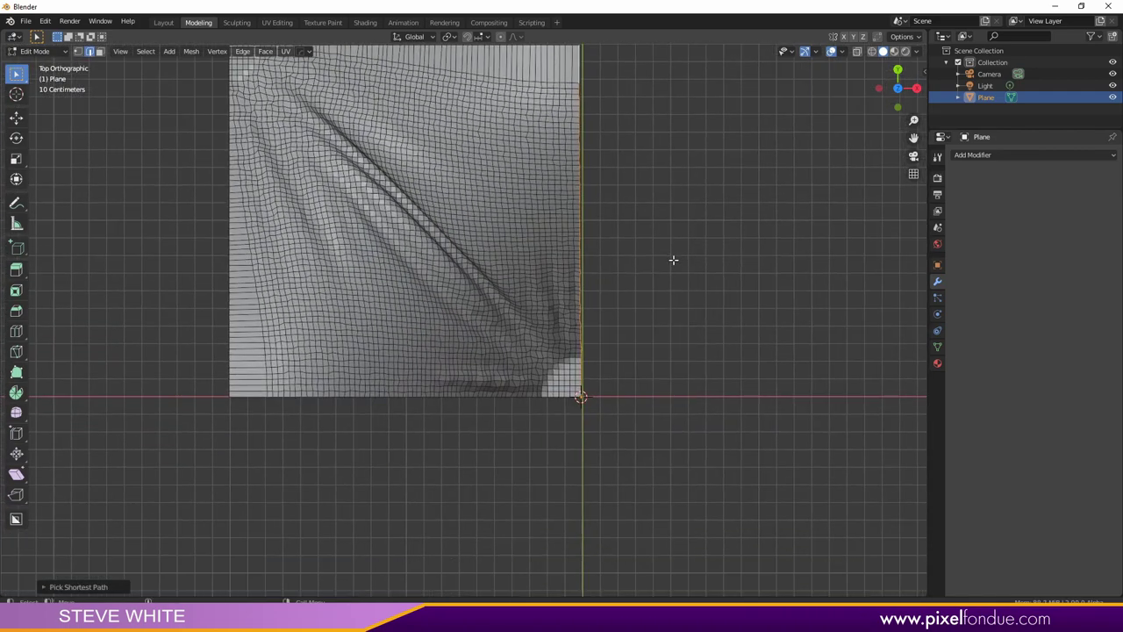
pyautogui.press('s')
pyautogui.press('x')
pyautogui.click(672, 259)
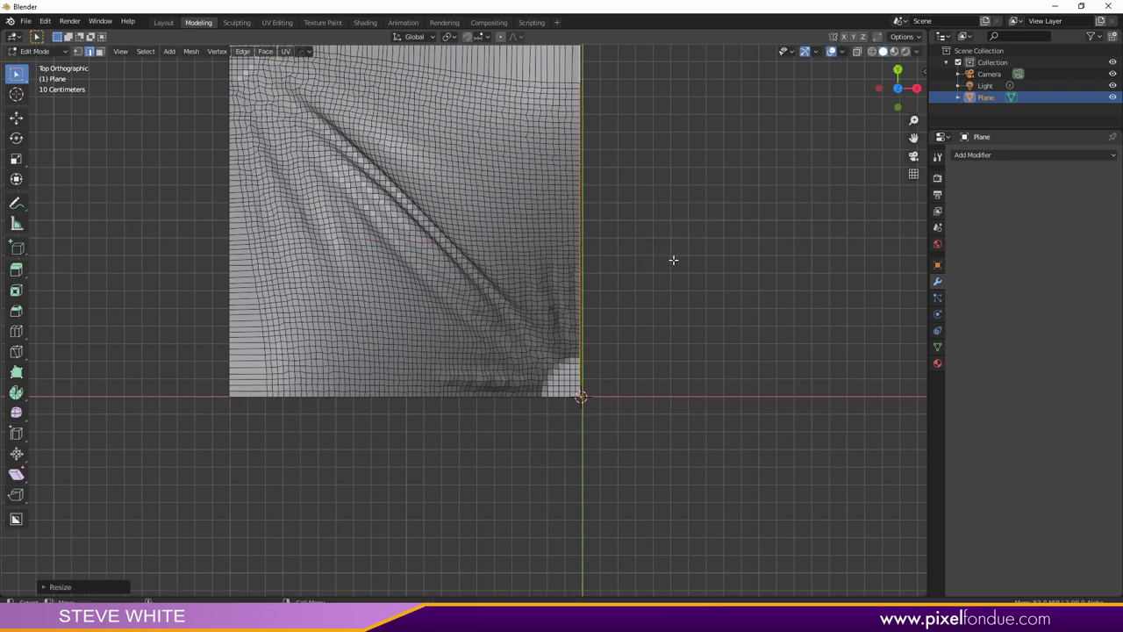
# Select the edge path beneath the stretched faces along the upper border and edge-slide it most of the way toward that border
pyautogui.scroll(3, 630, 282)
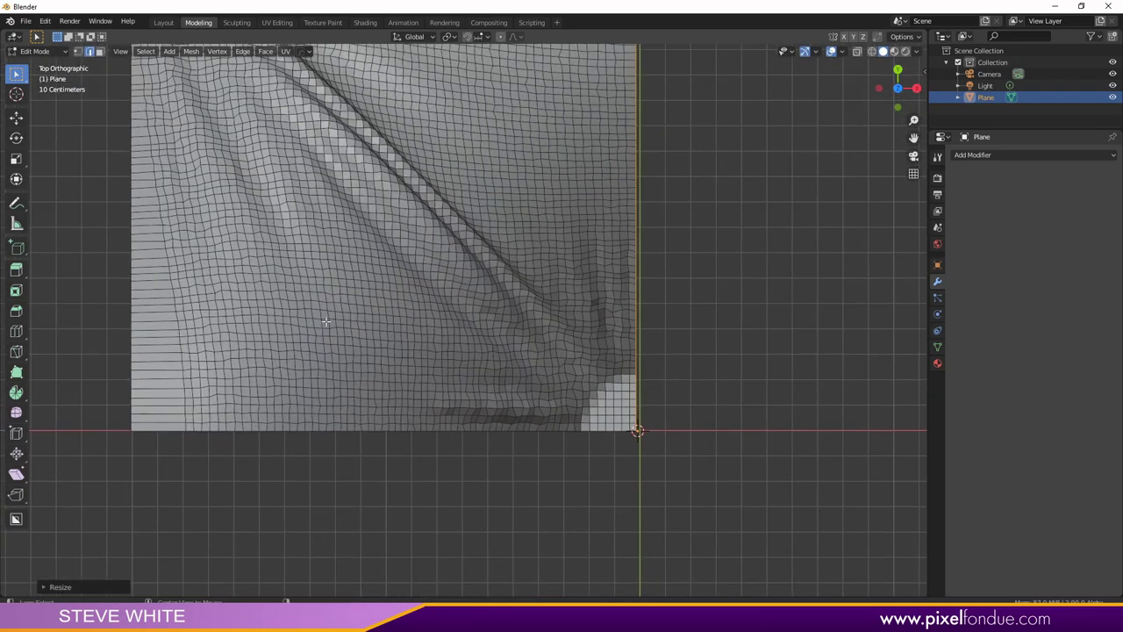
pyautogui.moveTo(495, 417); pyautogui.dragTo(485, 368, button='middle')
pyautogui.scroll(-3, 299, 210)
pyautogui.moveTo(614, 333); pyautogui.dragTo(614, 307, button='middle')
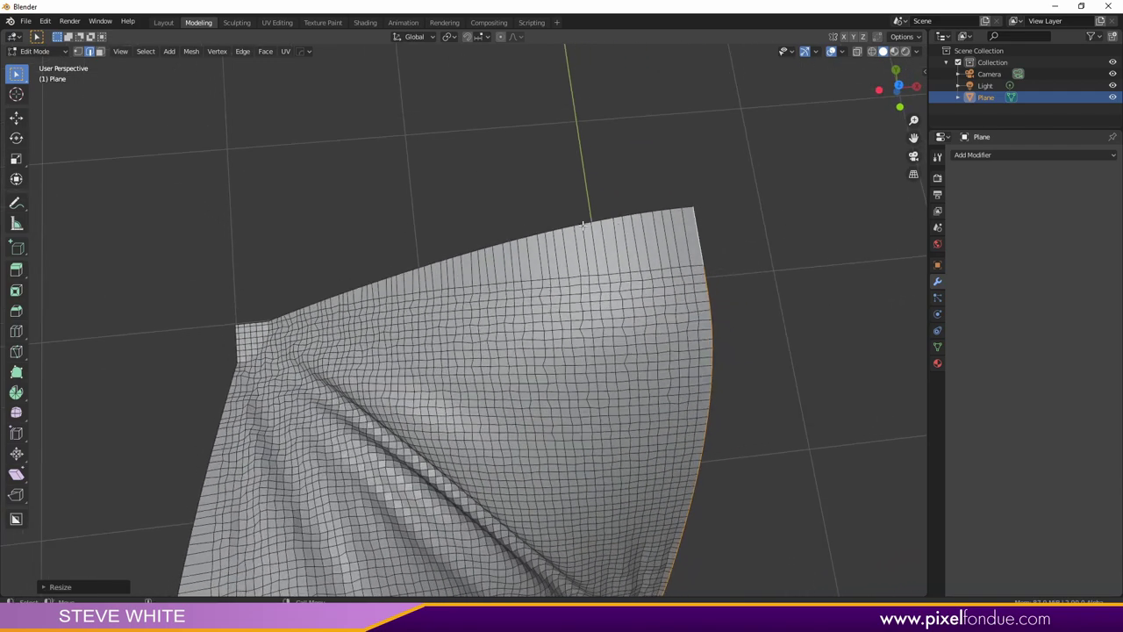
pyautogui.moveTo(605, 282); pyautogui.dragTo(603, 322, button='middle')
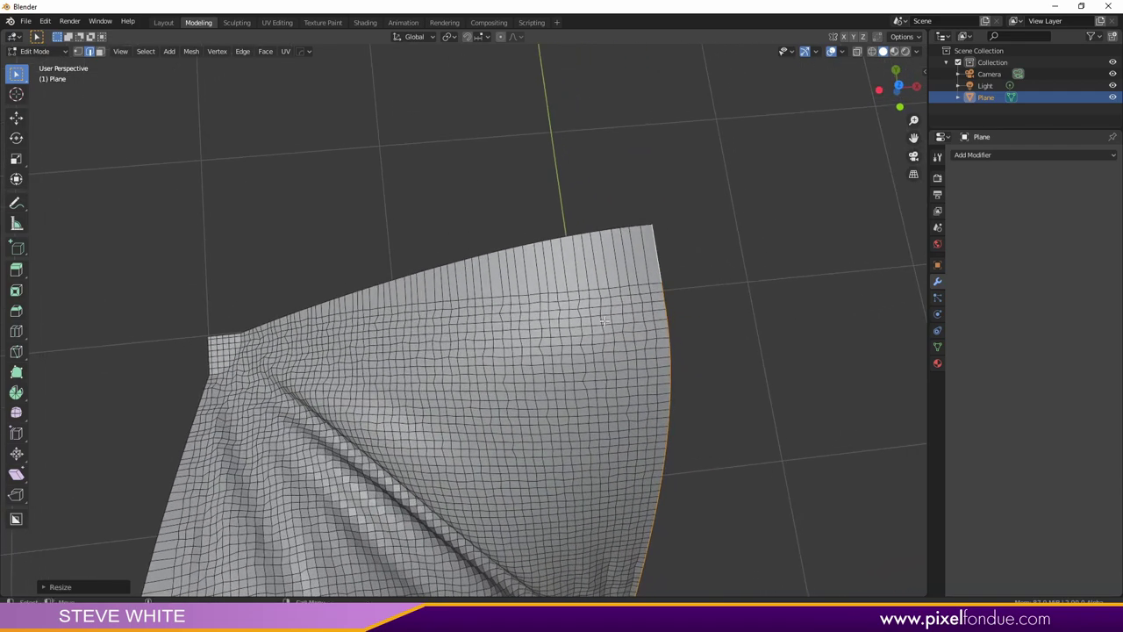
pyautogui.moveTo(622, 264); pyautogui.dragTo(652, 289, button='middle')
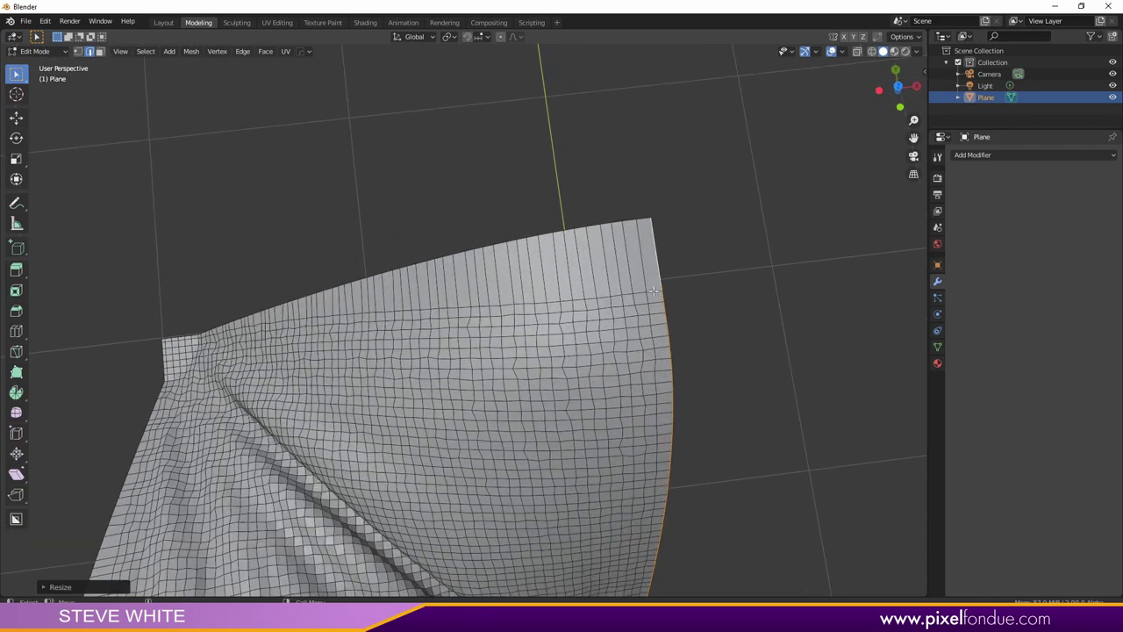
pyautogui.moveTo(654, 290); pyautogui.dragTo(359, 303, button='middle')
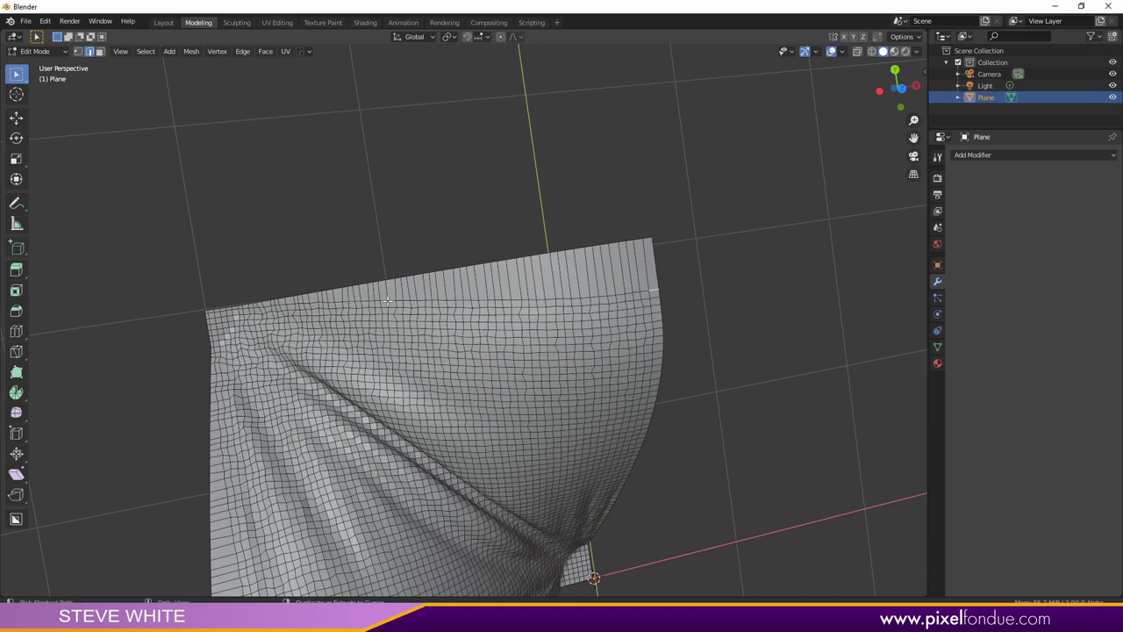
pyautogui.keyDown('ctrl'); pyautogui.click(384, 300); pyautogui.keyUp('ctrl')
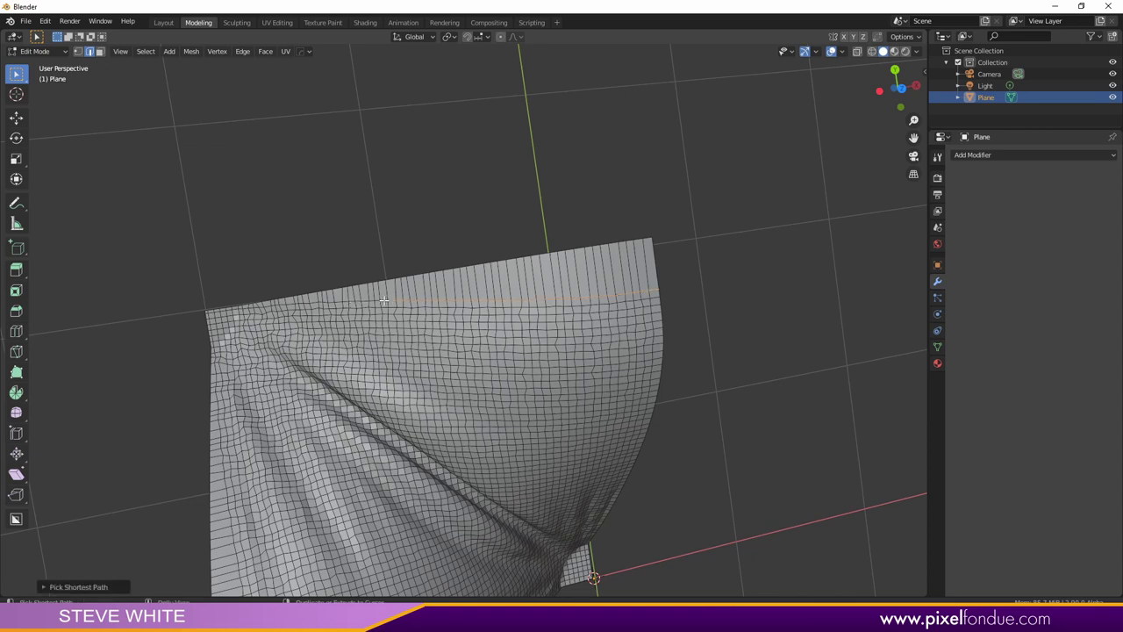
pyautogui.press('g')
pyautogui.press('g')
pyautogui.click(601, 291)
# Select the second edge path in from the upper border and edge-slide it outward to even out the face rows
pyautogui.click(378, 287)
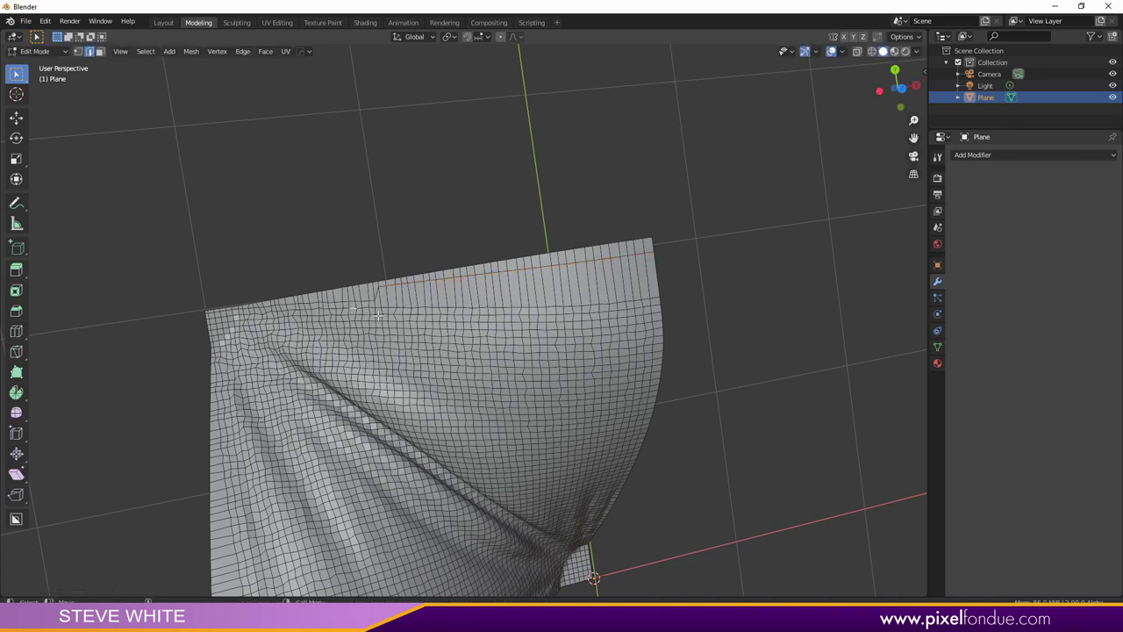
pyautogui.keyDown('ctrl'); pyautogui.click(654, 298); pyautogui.keyUp('ctrl')
pyautogui.press('g')
pyautogui.press('g')
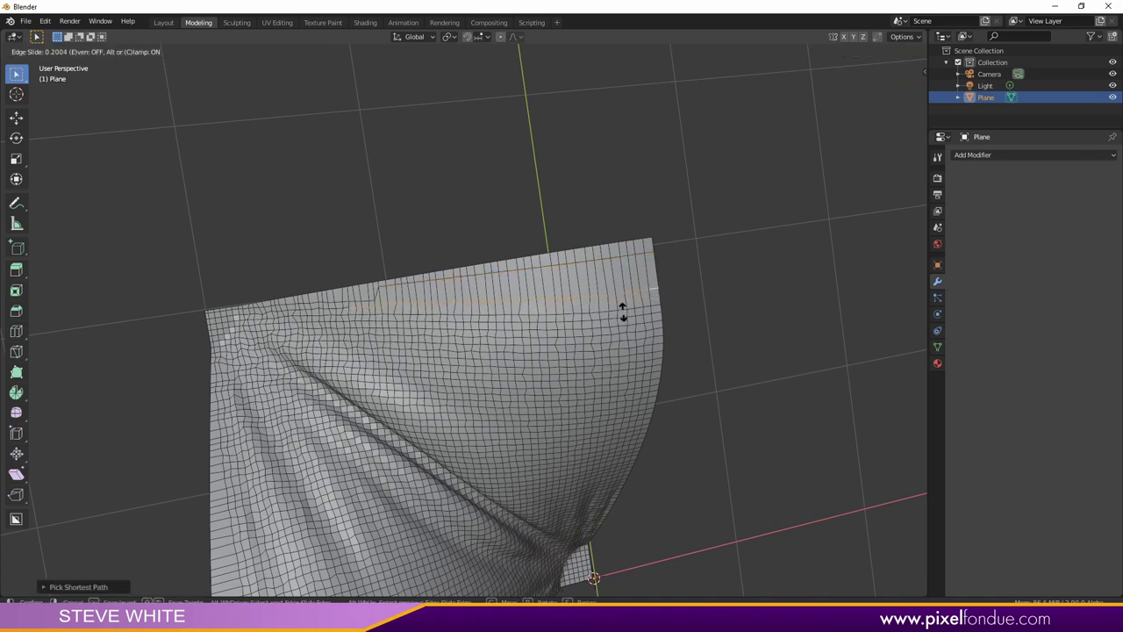
pyautogui.click(612, 314)
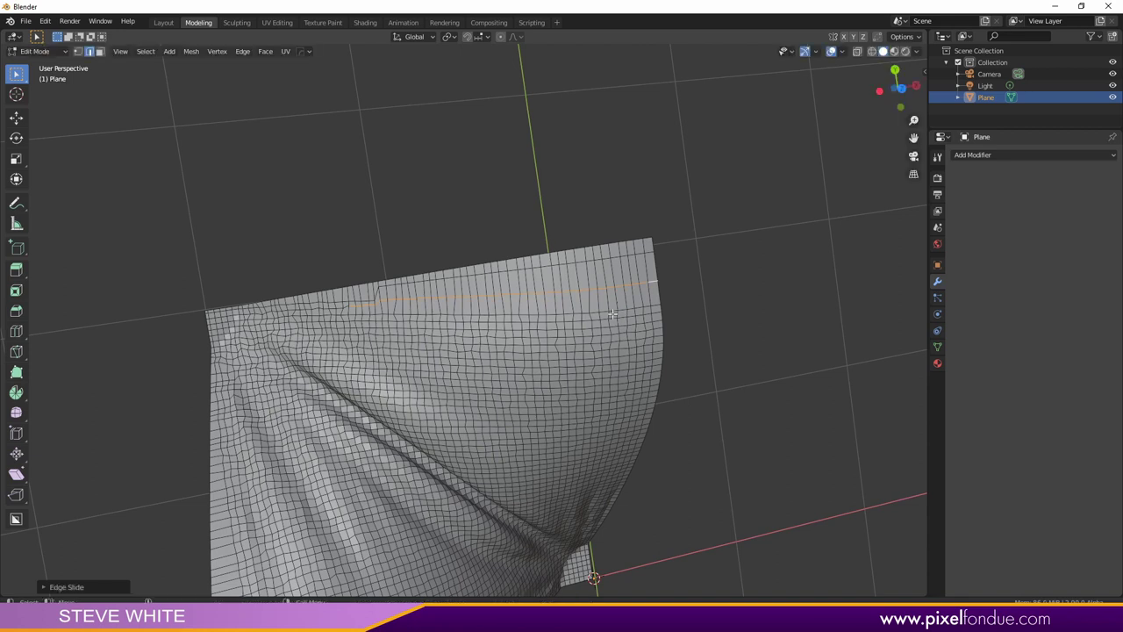
# Edge-slide the third edge path in from the upper border slightly outward to continue the even row spacing
pyautogui.click(317, 315)
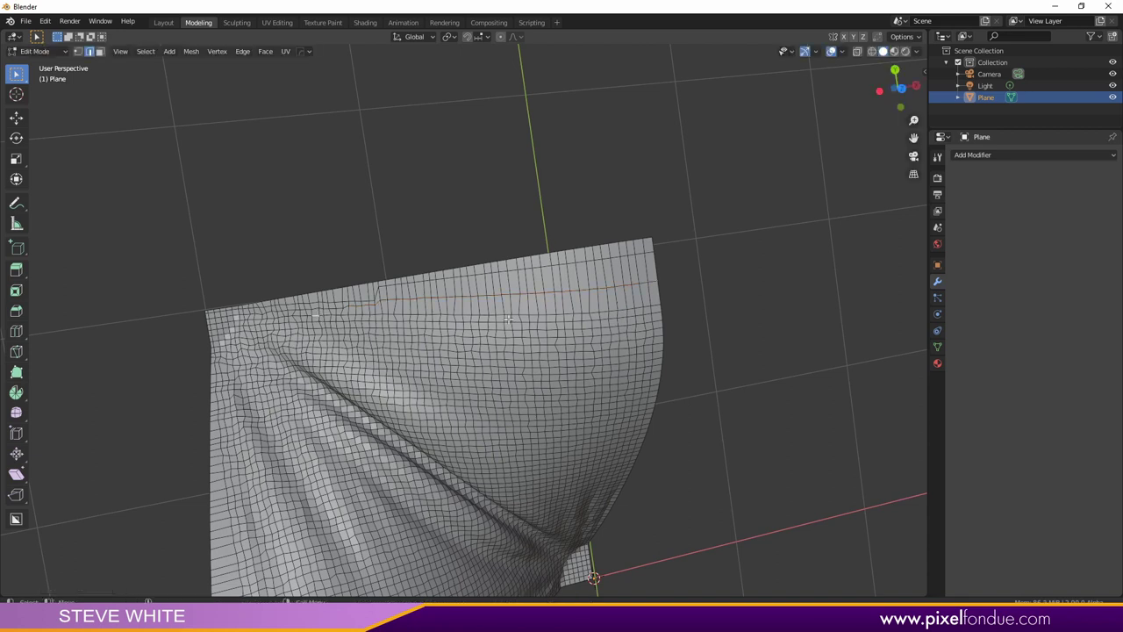
pyautogui.keyDown('ctrl'); pyautogui.click(654, 305); pyautogui.keyUp('ctrl')
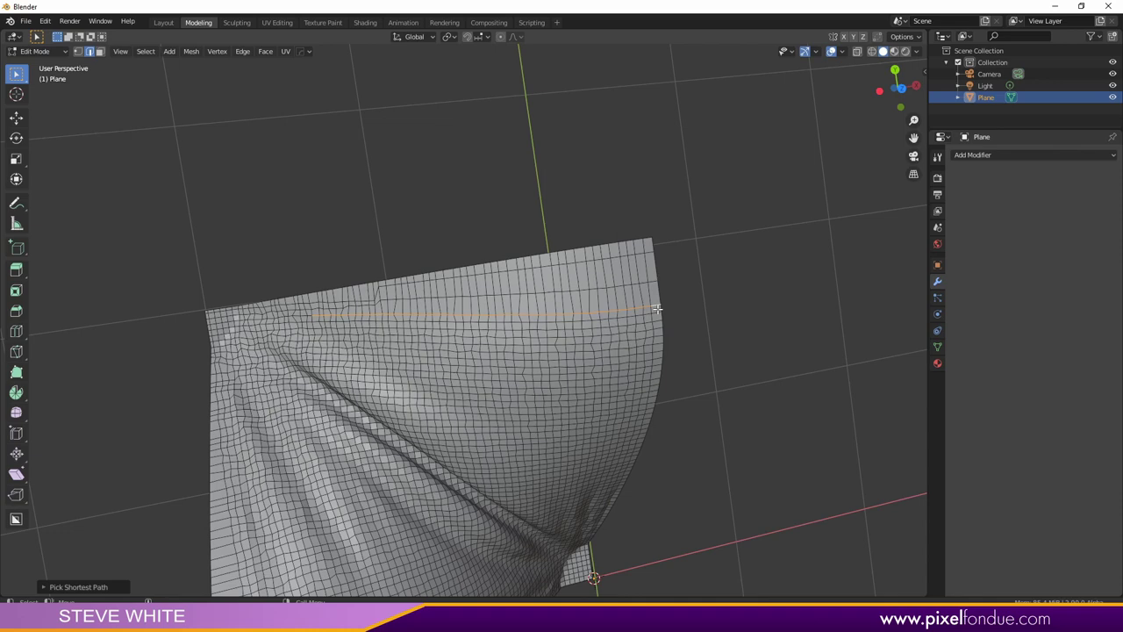
pyautogui.press('g')
pyautogui.press('g')
pyautogui.click(654, 302)
pyautogui.moveTo(594, 313); pyautogui.dragTo(471, 304, button='middle')
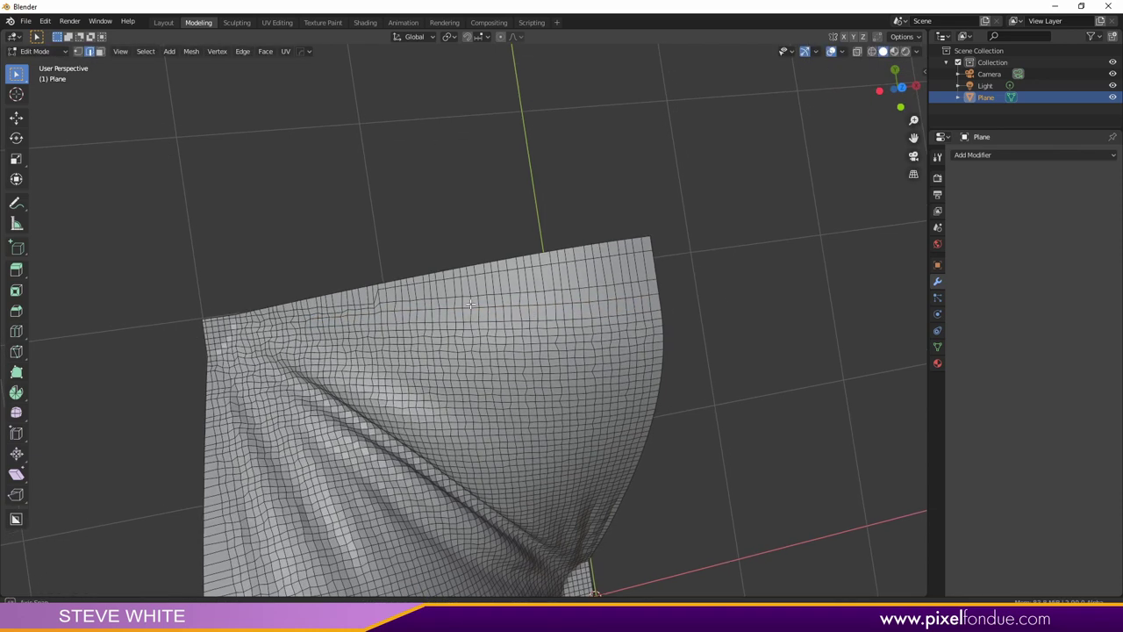
# Select the strip of vertices just inside the upper border and apply Smooth Vertices repeatedly, then clear the selection
pyautogui.press('1')
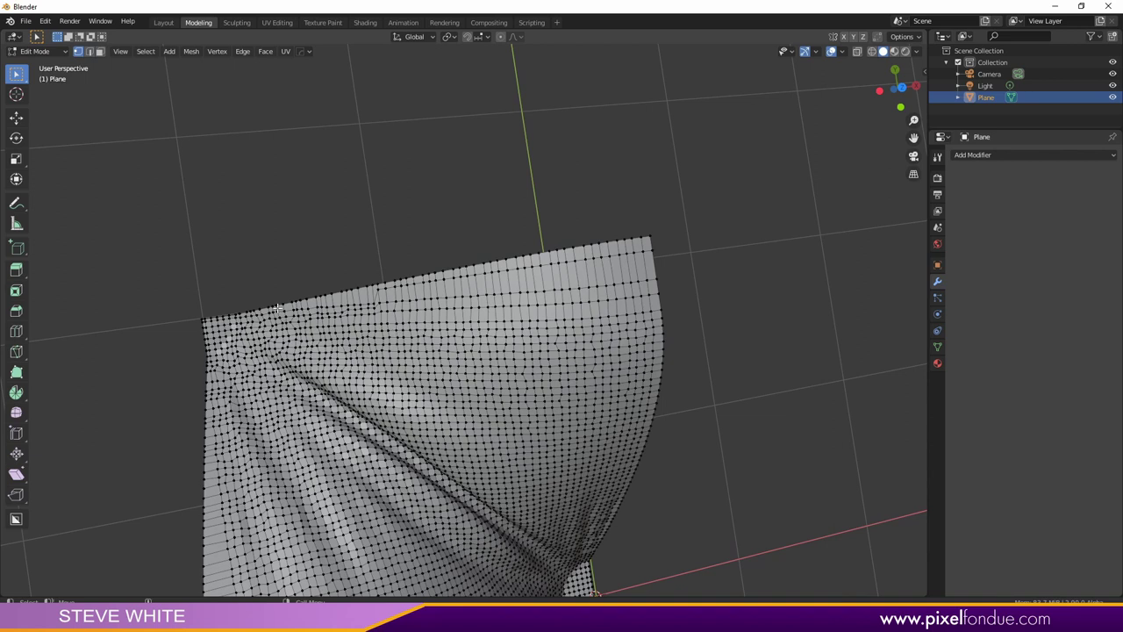
pyautogui.moveTo(279, 311)
pyautogui.mouseDown()
pyautogui.moveTo(272, 323)
pyautogui.moveTo(329, 355)
pyautogui.moveTo(522, 346)
pyautogui.moveTo(638, 328)
pyautogui.moveTo(664, 301)
pyautogui.moveTo(667, 241)
pyautogui.moveTo(656, 271)
pyautogui.moveTo(664, 330)
pyautogui.moveTo(684, 252)
pyautogui.moveTo(645, 238)
pyautogui.moveTo(654, 268)
pyautogui.mouseUp()
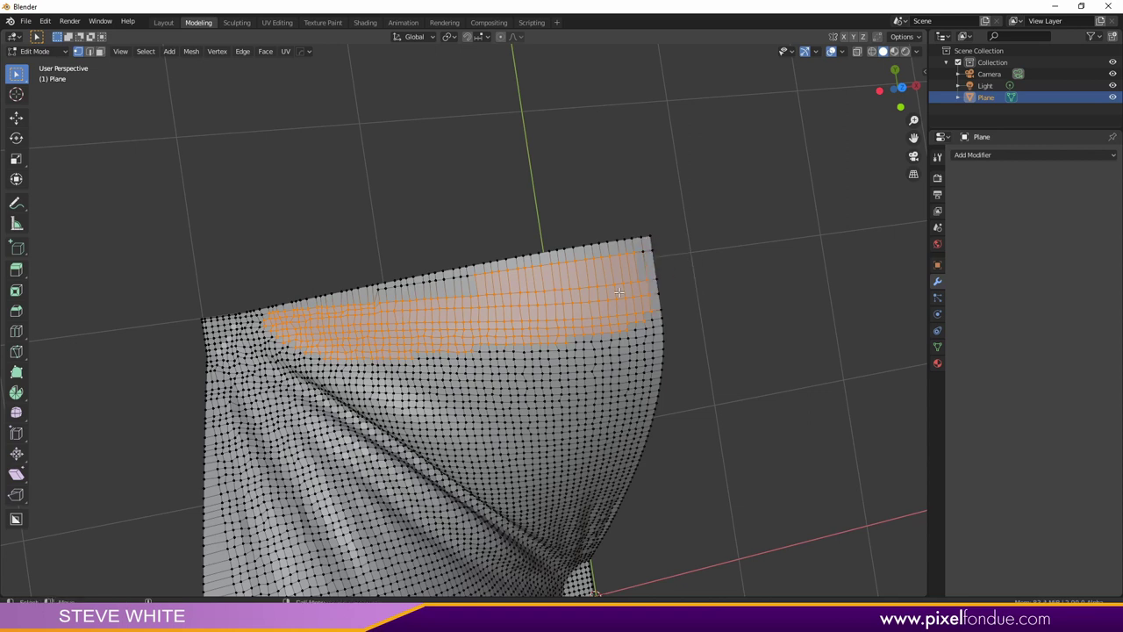
pyautogui.rightClick(498, 308)
pyautogui.click(470, 471)
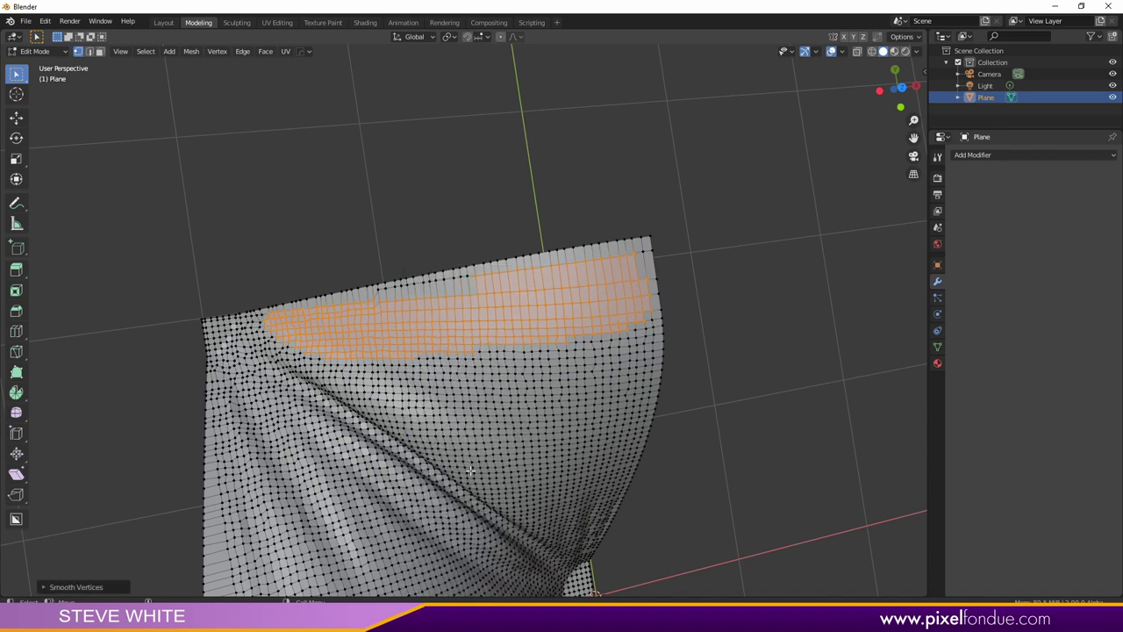
pyautogui.rightClick(488, 305)
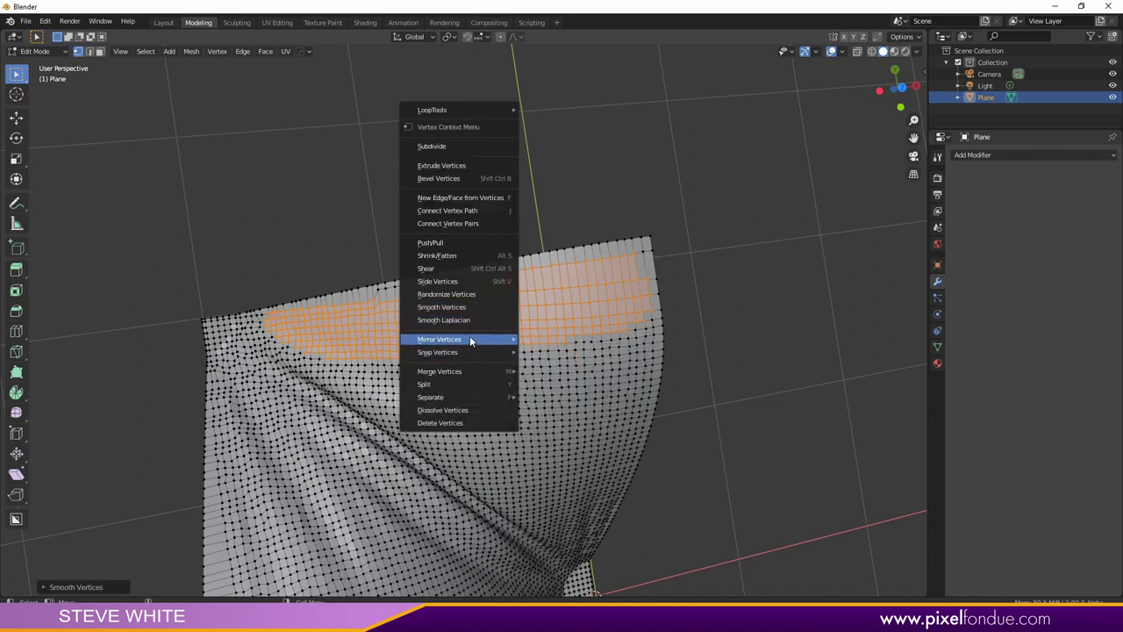
pyautogui.click(464, 309)
pyautogui.rightClick(464, 303)
pyautogui.click(465, 303)
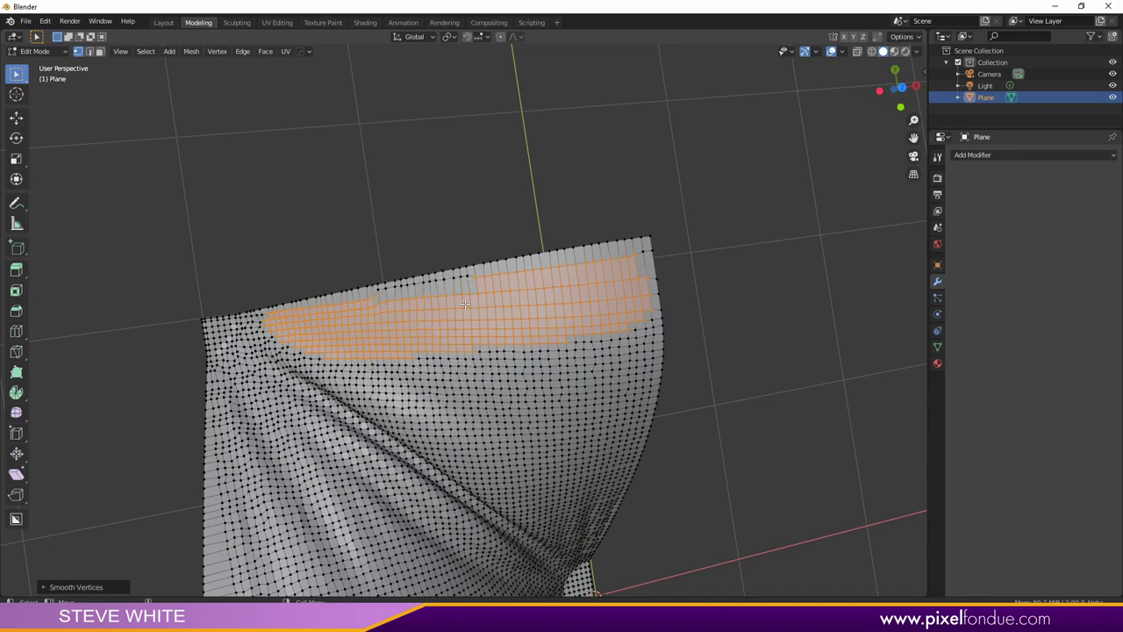
pyautogui.rightClick(465, 303)
pyautogui.click(465, 303)
pyautogui.click(467, 206)
# Select a smaller patch of vertices around the kink just inside the upper border, then deselect everything
pyautogui.scroll(2, 448, 272)
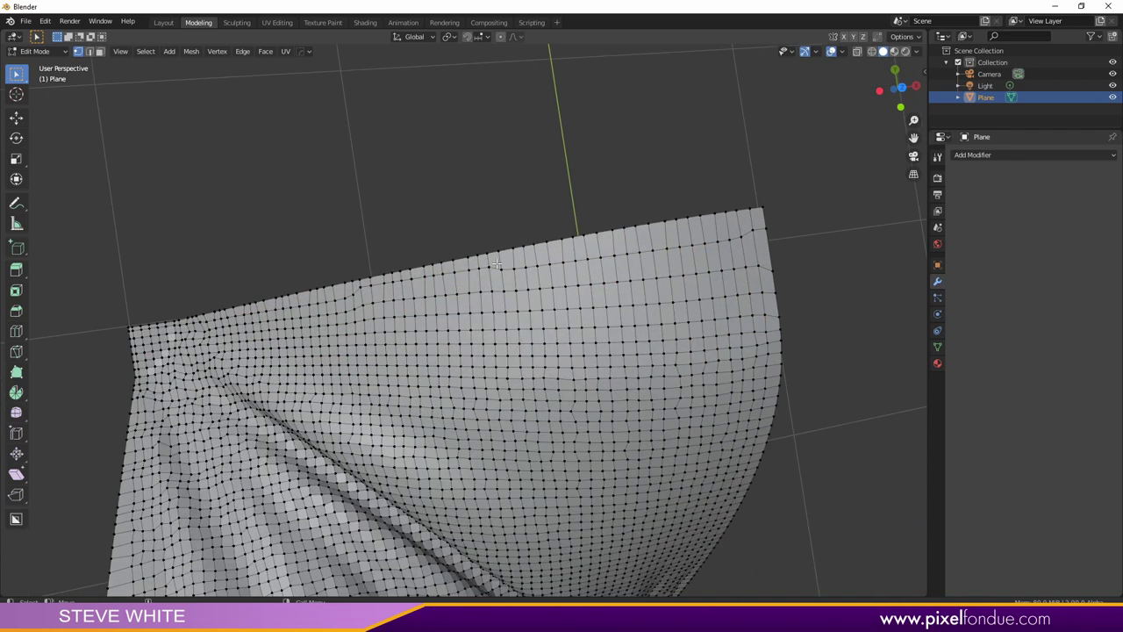
pyautogui.moveTo(474, 261)
pyautogui.mouseDown()
pyautogui.moveTo(329, 296)
pyautogui.moveTo(387, 341)
pyautogui.moveTo(582, 300)
pyautogui.moveTo(578, 268)
pyautogui.mouseUp()
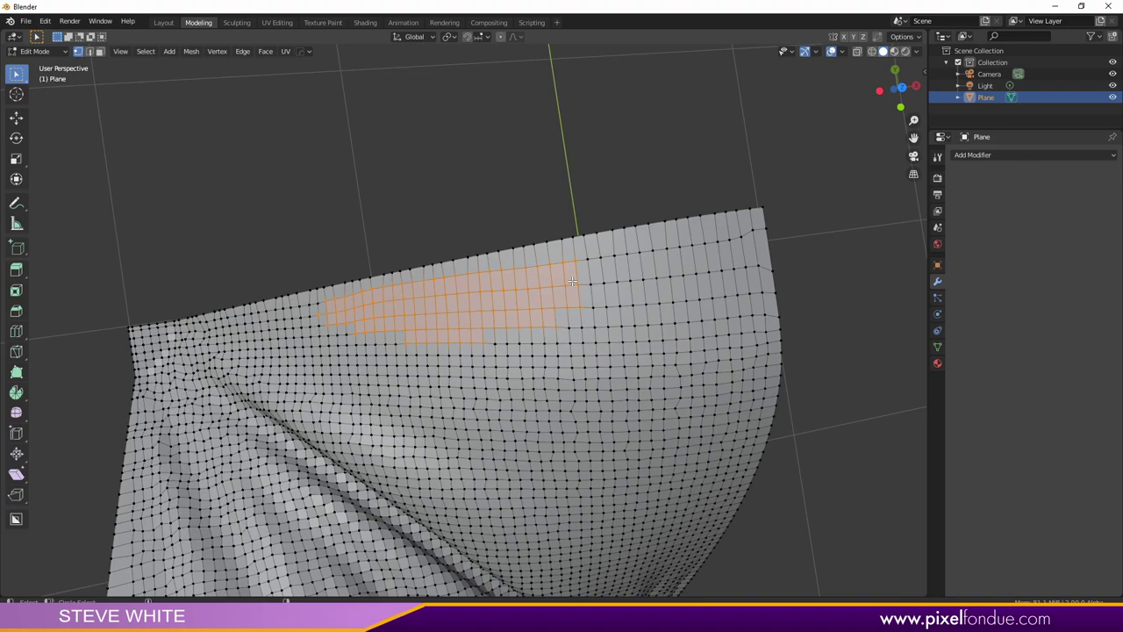
pyautogui.hotkey('alt', 'a')
# Select the edge path inside the stretched faces along the left border and edge-slide it outward toward that border
pyautogui.moveTo(541, 216); pyautogui.dragTo(448, 219, button='middle')
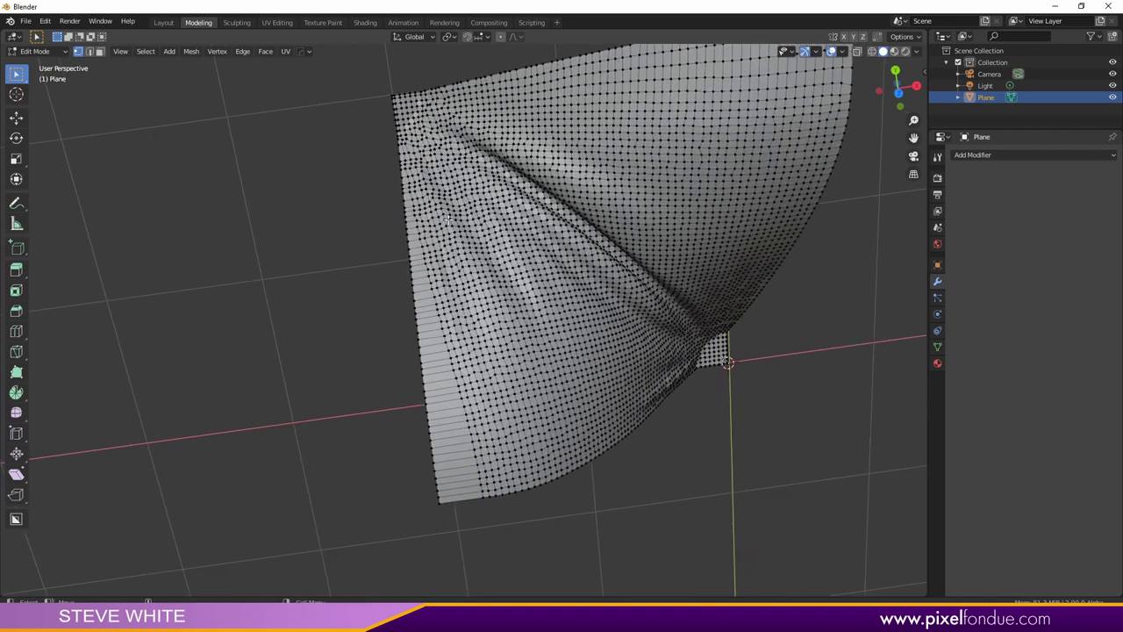
pyautogui.press('2')
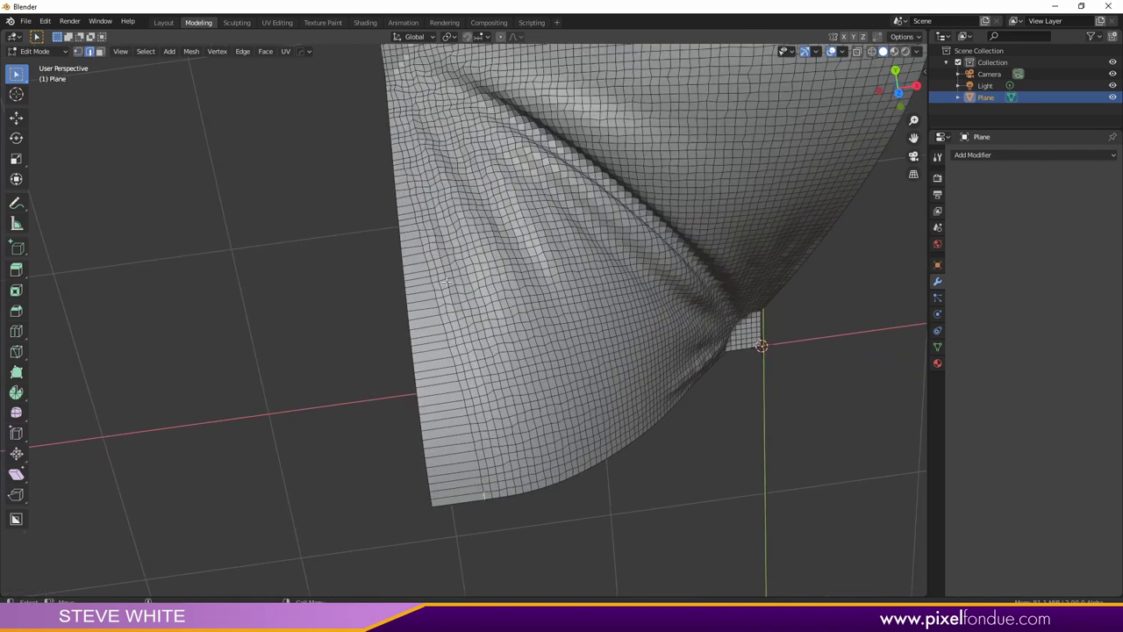
pyautogui.keyDown('ctrl'); pyautogui.click(411, 199); pyautogui.keyUp('ctrl')
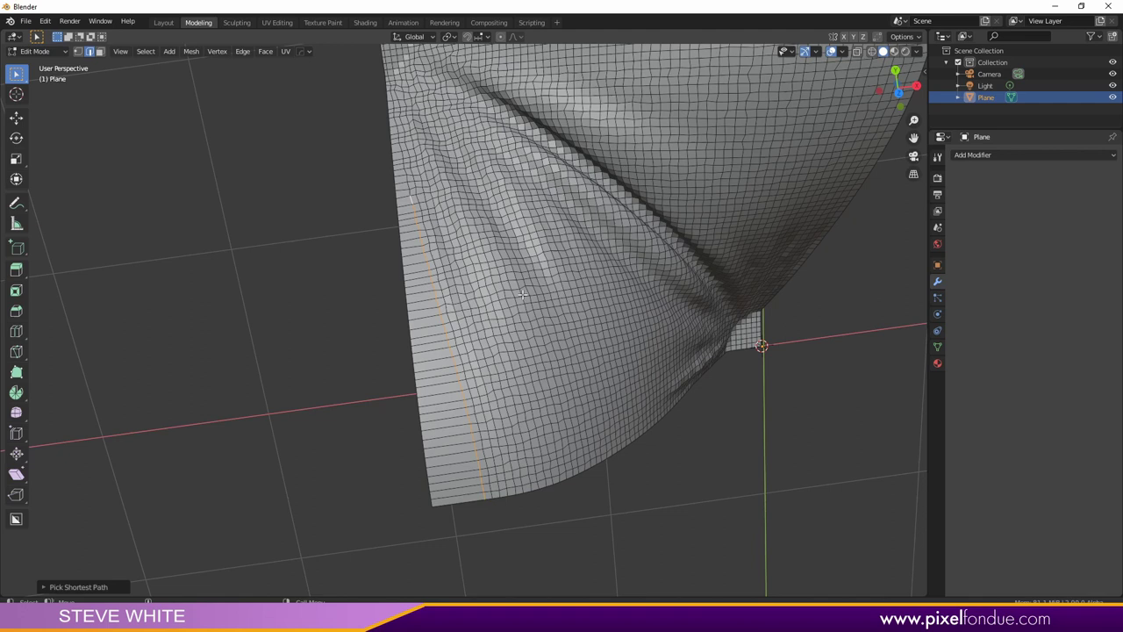
pyautogui.press('g')
pyautogui.press('g')
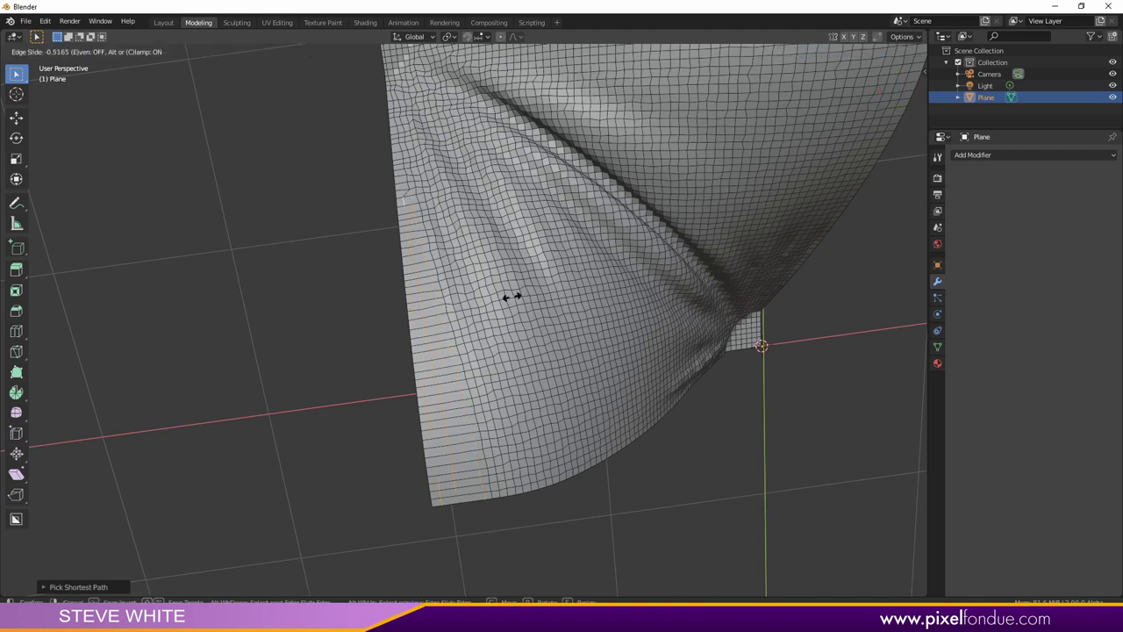
pyautogui.click(509, 297)
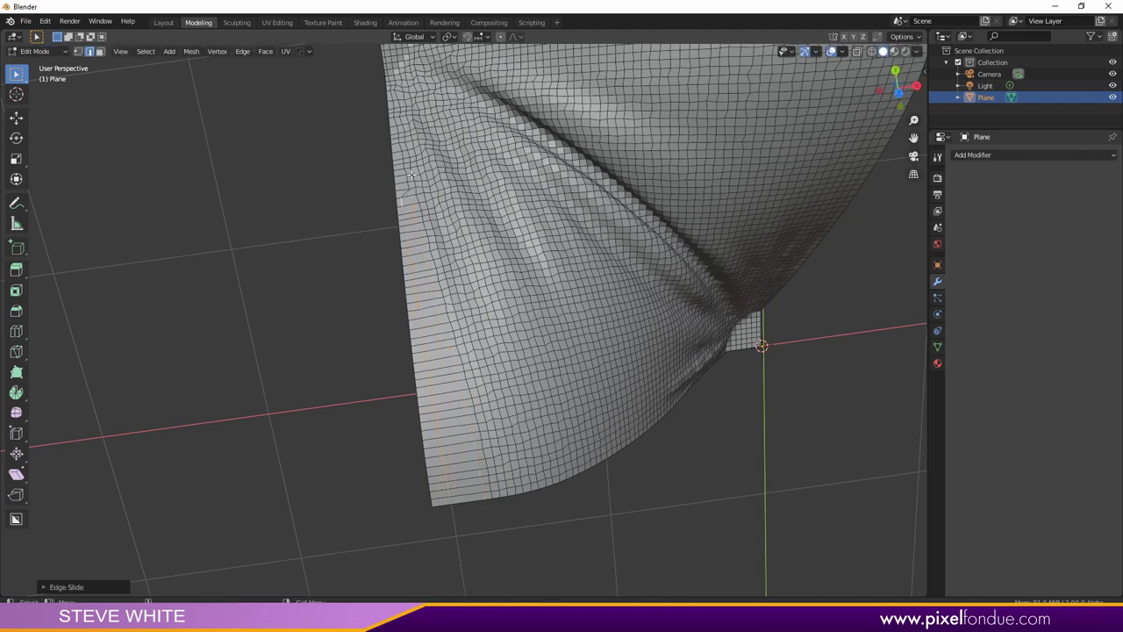
# Select the next edge path inside the stretched faces along the left border and edge-slide it outward
pyautogui.keyDown('ctrl'); pyautogui.click(493, 483); pyautogui.keyUp('ctrl')
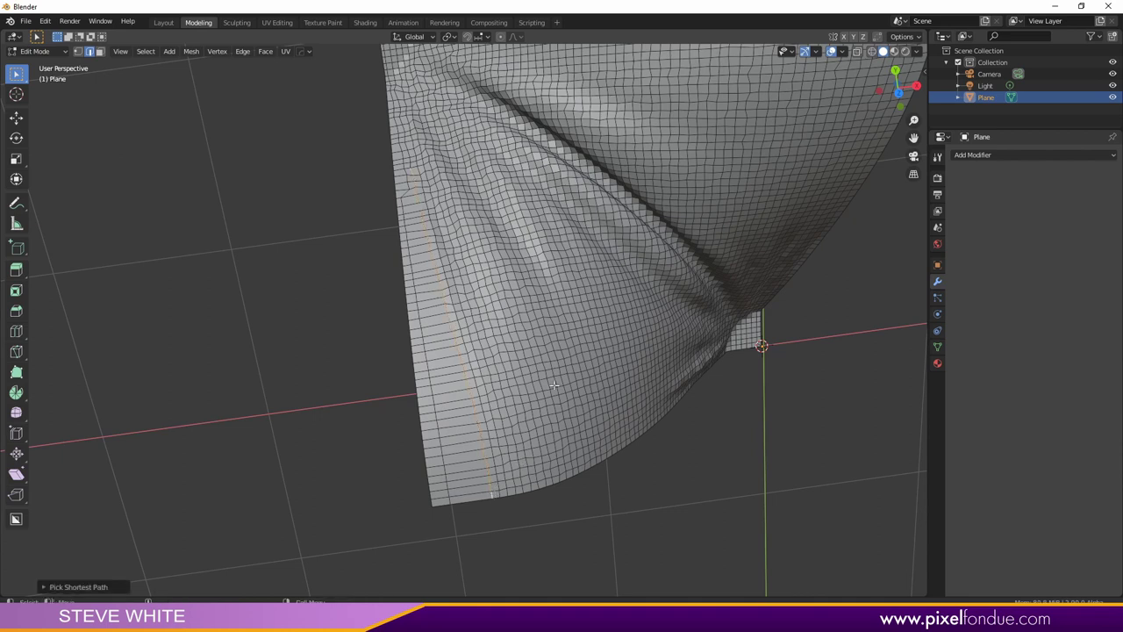
pyautogui.press('g')
pyautogui.press('g')
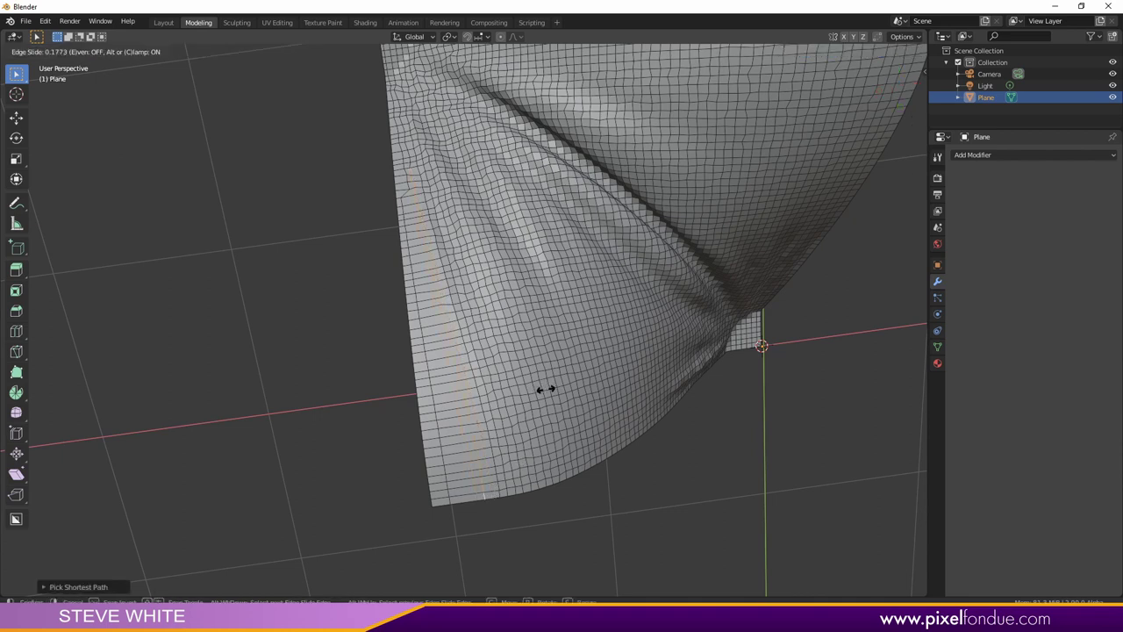
pyautogui.click(542, 389)
# Select the band of vertices around the slid edge paths, leaving the outermost left border vertices out of the selection
pyautogui.press('1')
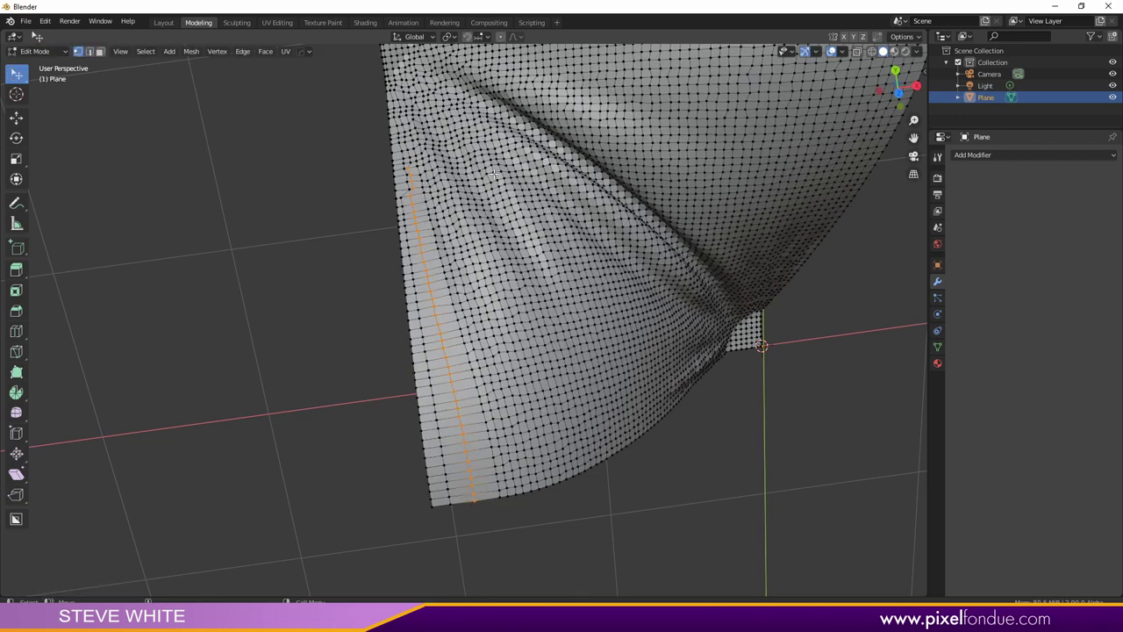
pyautogui.moveTo(449, 106)
pyautogui.mouseDown()
pyautogui.moveTo(402, 115)
pyautogui.moveTo(390, 133)
pyautogui.moveTo(379, 411)
pyautogui.moveTo(490, 536)
pyautogui.moveTo(570, 474)
pyautogui.moveTo(436, 490)
pyautogui.moveTo(671, 502)
pyautogui.moveTo(614, 463)
pyautogui.mouseUp()
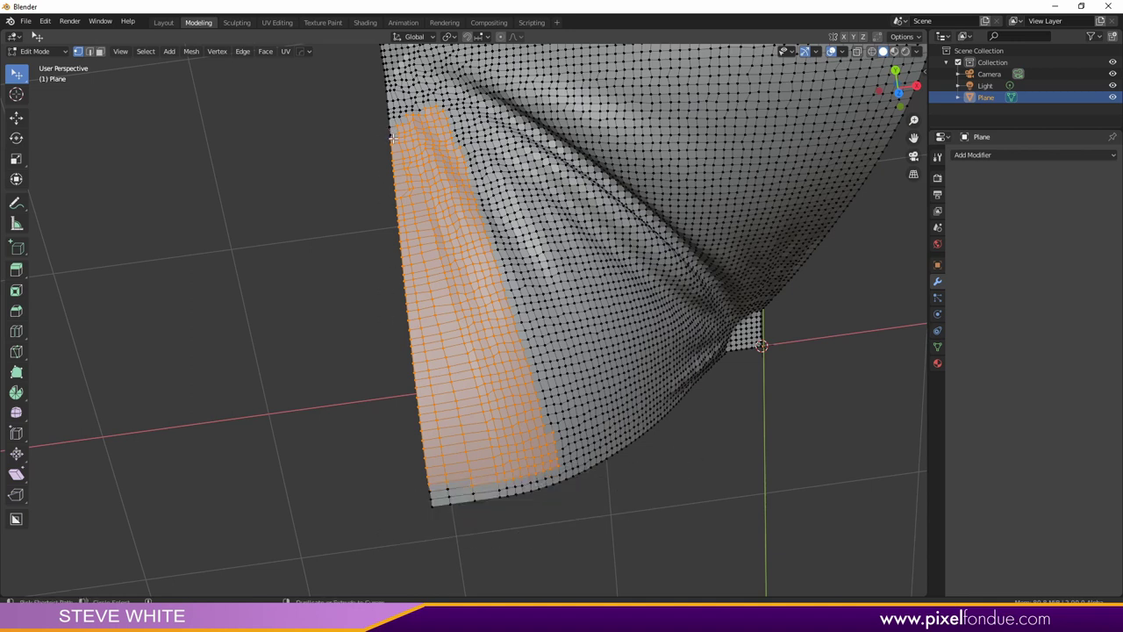
pyautogui.moveTo(374, 138)
pyautogui.keyDown('ctrl'); pyautogui.mouseDown()
pyautogui.moveTo(348, 476)
pyautogui.moveTo(408, 569)
pyautogui.moveTo(456, 568)
pyautogui.mouseUp(); pyautogui.keyUp('ctrl')
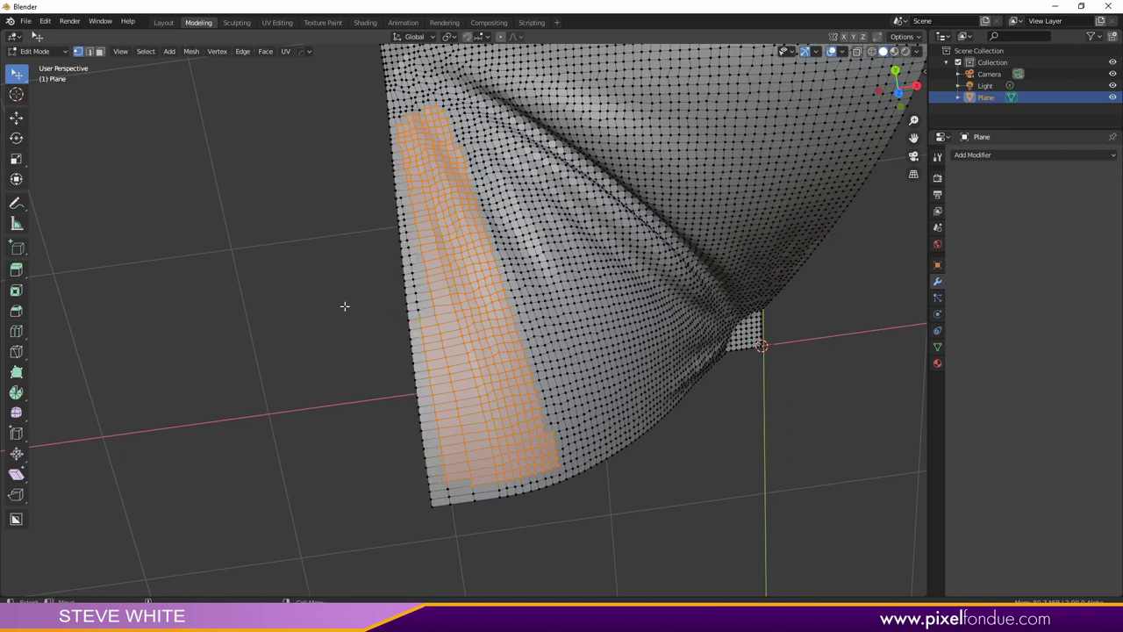
# Return to Object Mode and apply Shade Smooth to the cushion quarter
pyautogui.press('Tab')
pyautogui.moveTo(541, 437); pyautogui.dragTo(515, 369, button='middle')
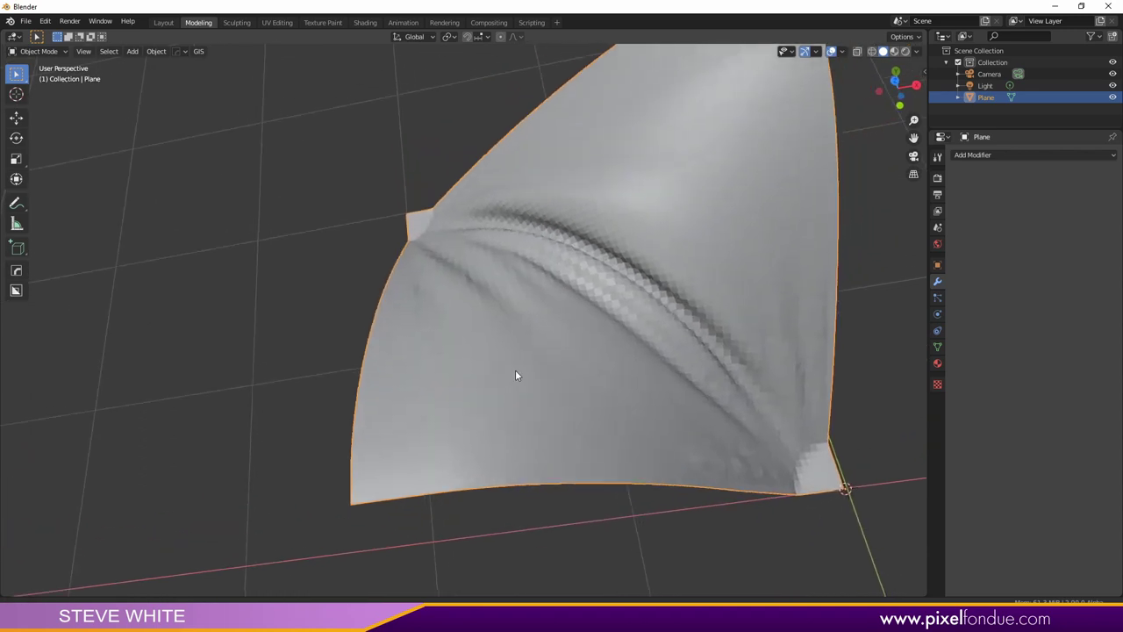
pyautogui.rightClick(648, 187)
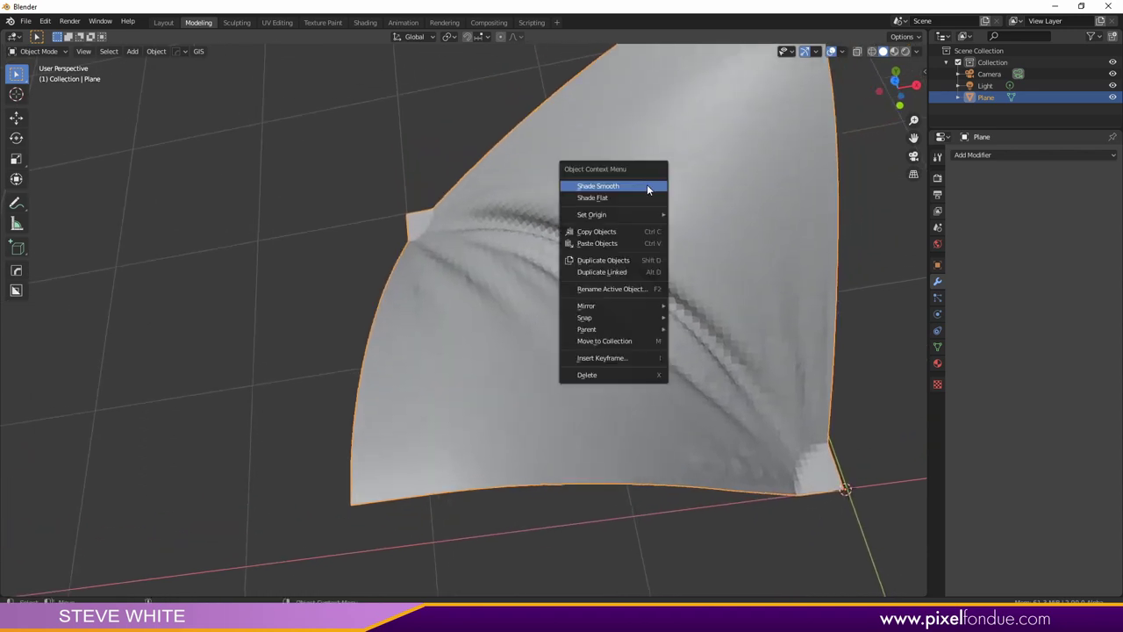
pyautogui.click(647, 186)
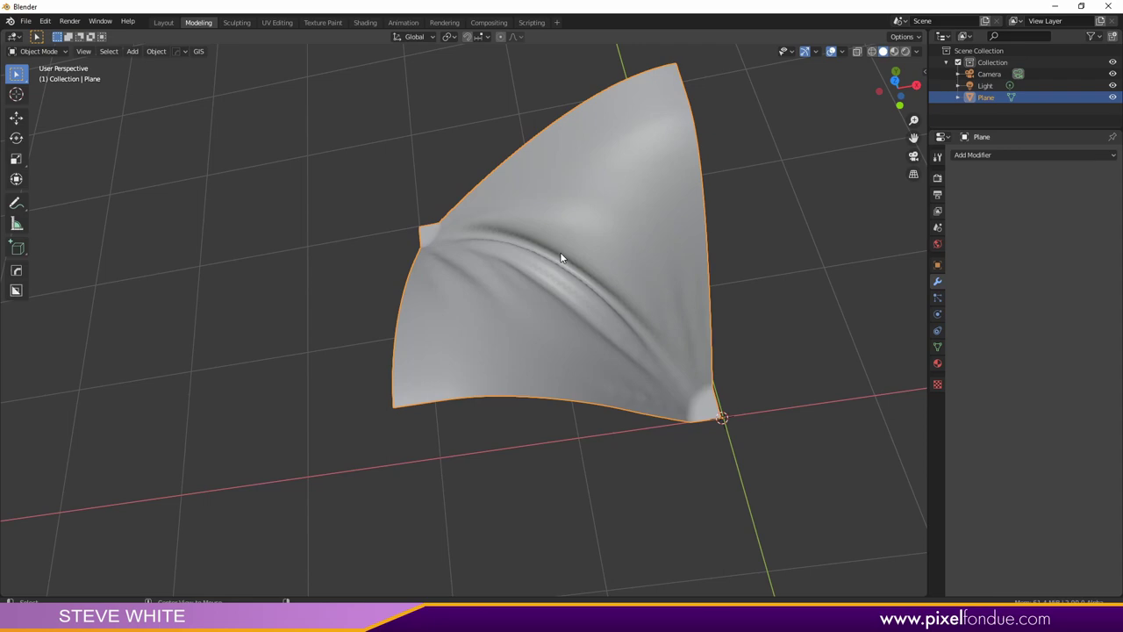
# Select the mesh's corner vertex nearest the world origin and snap the 3D cursor to it
pyautogui.moveTo(562, 257); pyautogui.dragTo(591, 292, button='middle')
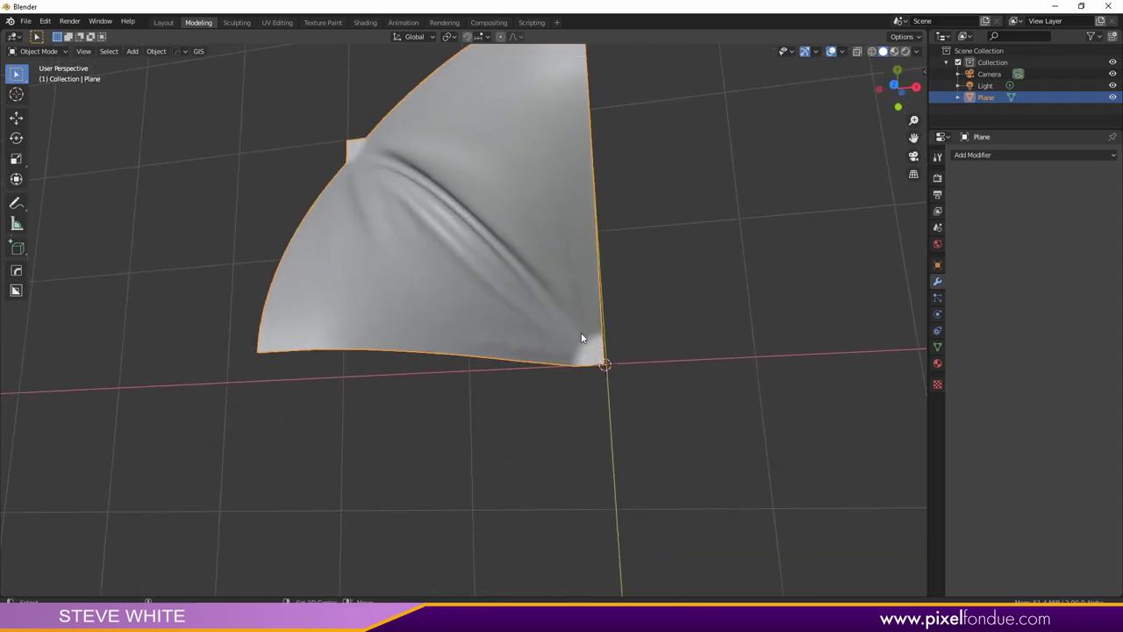
pyautogui.scroll(5, 581, 338)
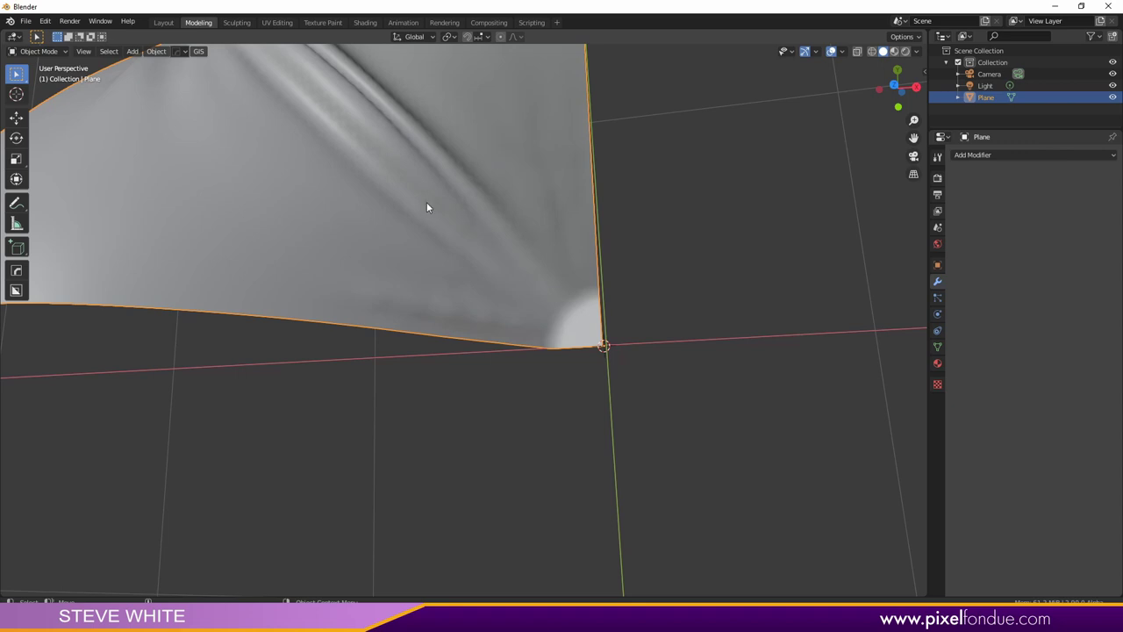
pyautogui.moveTo(427, 207); pyautogui.dragTo(593, 336, button='middle')
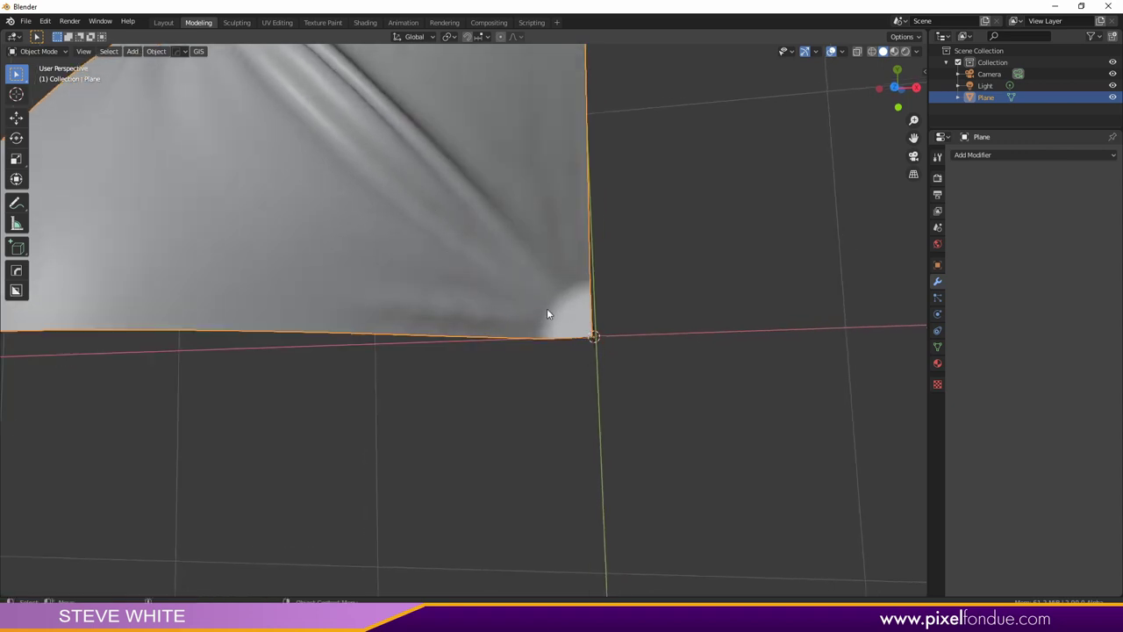
pyautogui.press('Tab')
pyautogui.scroll(3, 574, 332)
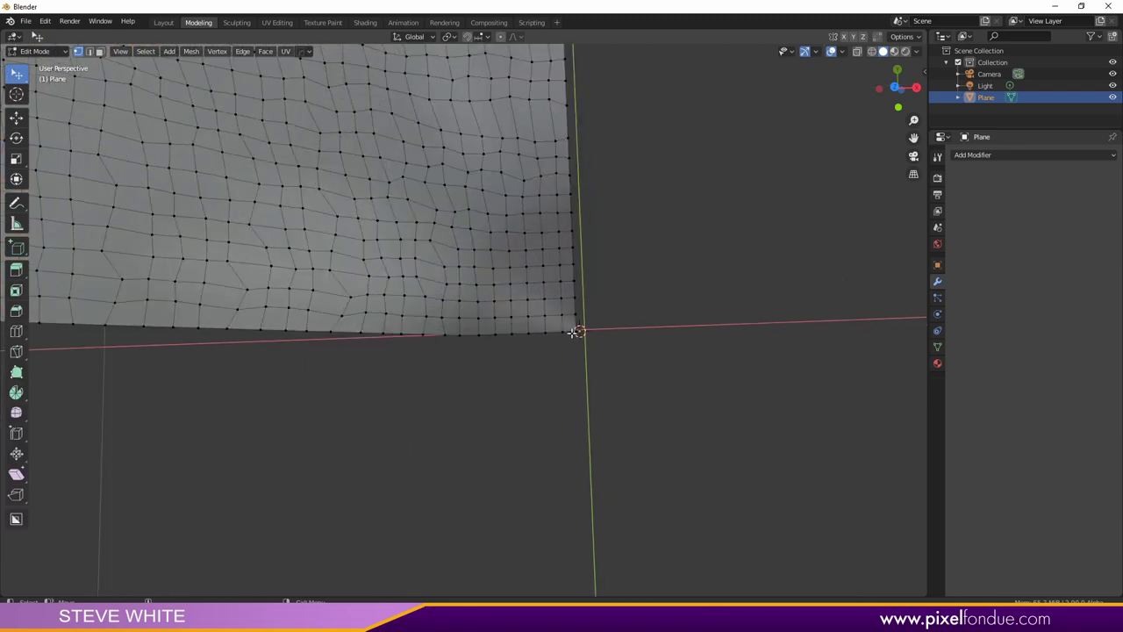
pyautogui.scroll(2, 575, 331)
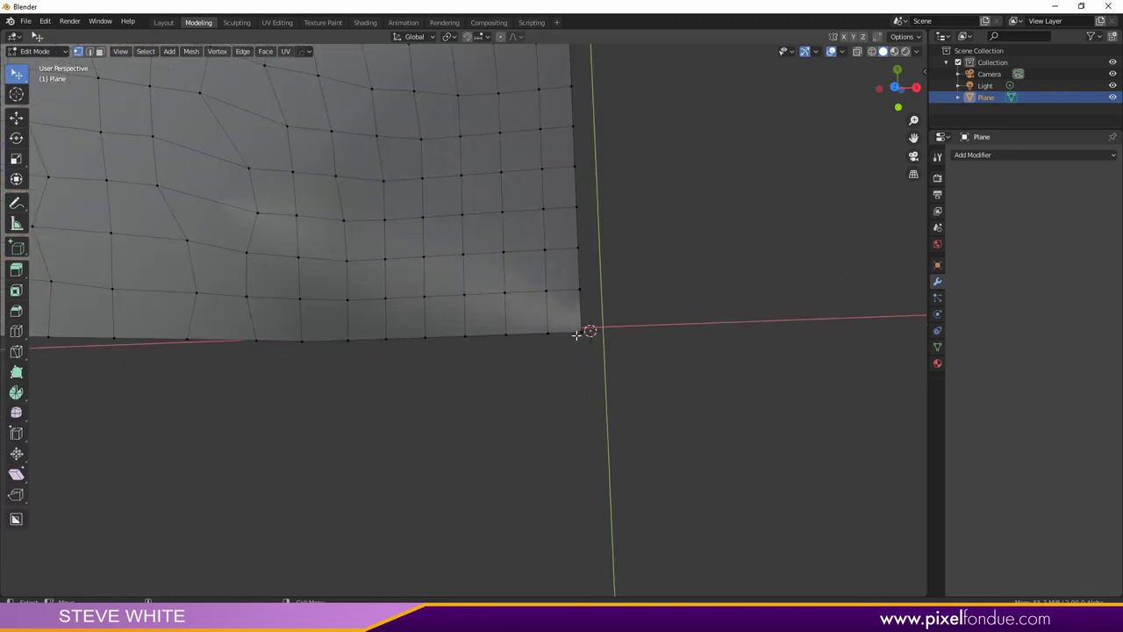
pyautogui.moveTo(577, 358); pyautogui.dragTo(650, 278, button='middle')
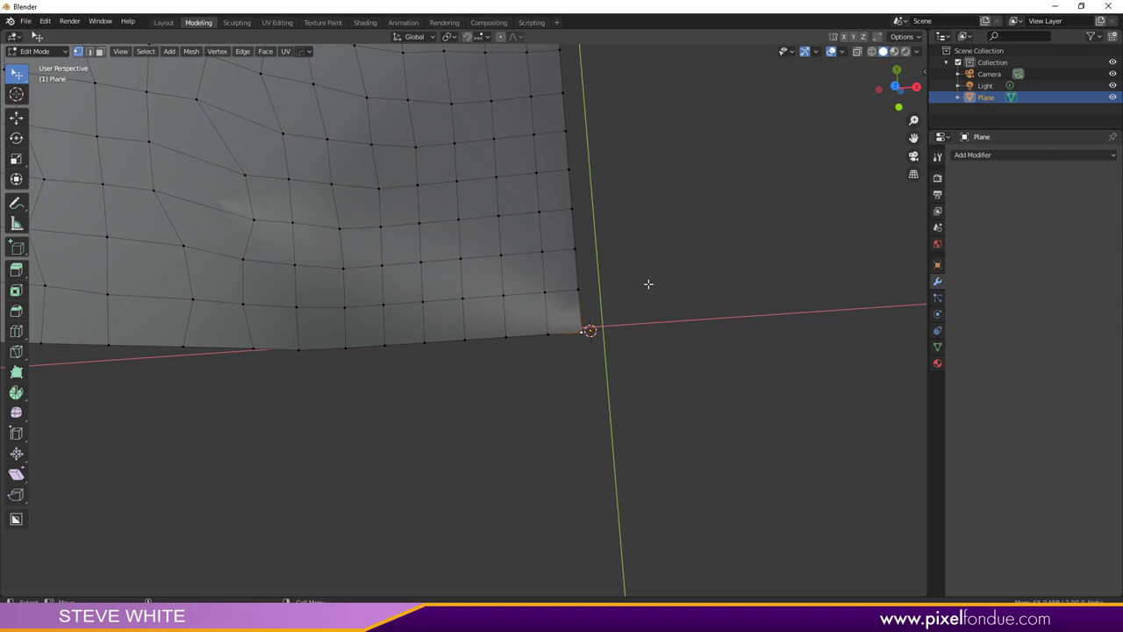
pyautogui.hotkey('shift', 's')
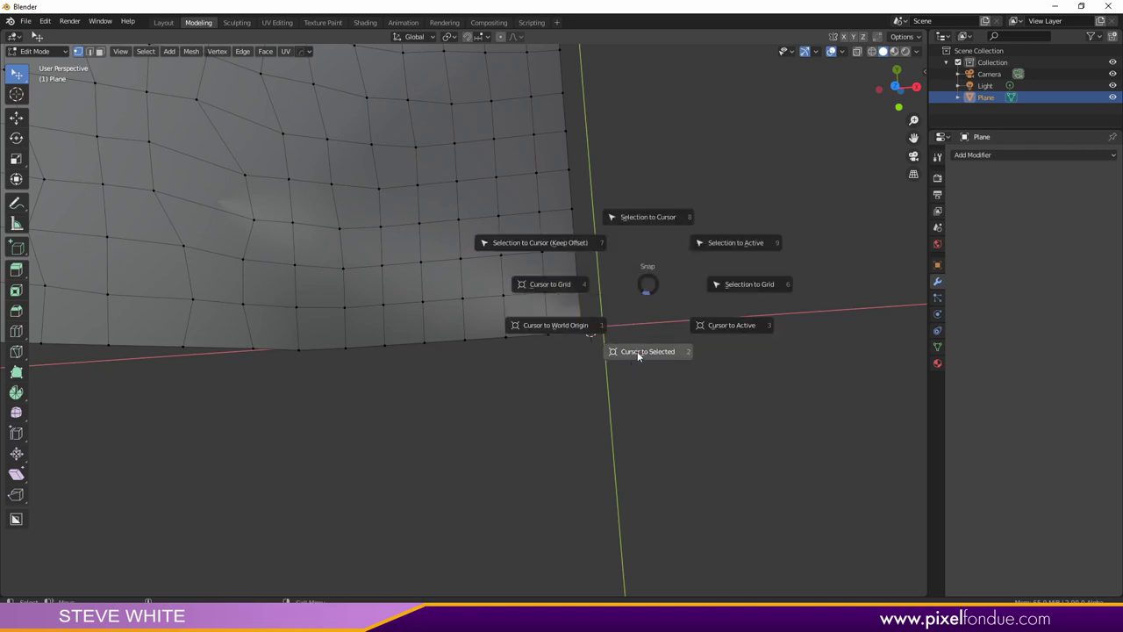
pyautogui.click(638, 354)
# Set the cushion quarter's origin to the 3D cursor in Object Mode
pyautogui.press('Tab')
pyautogui.scroll(3, 514, 293)
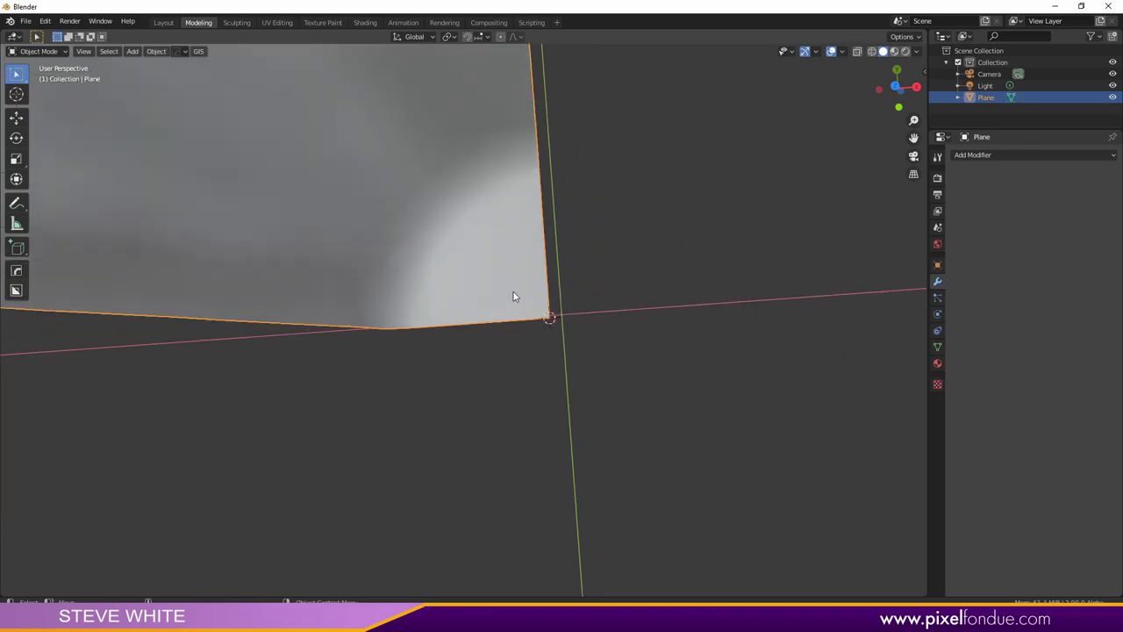
pyautogui.click(154, 52)
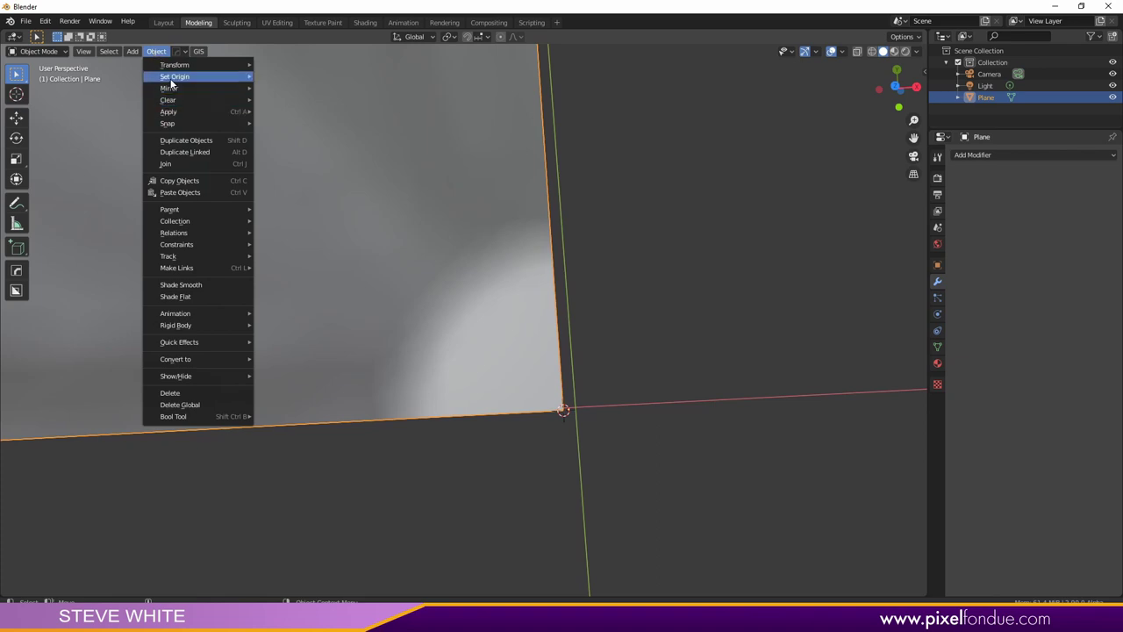
pyautogui.moveTo(195, 84)
pyautogui.click(289, 102)
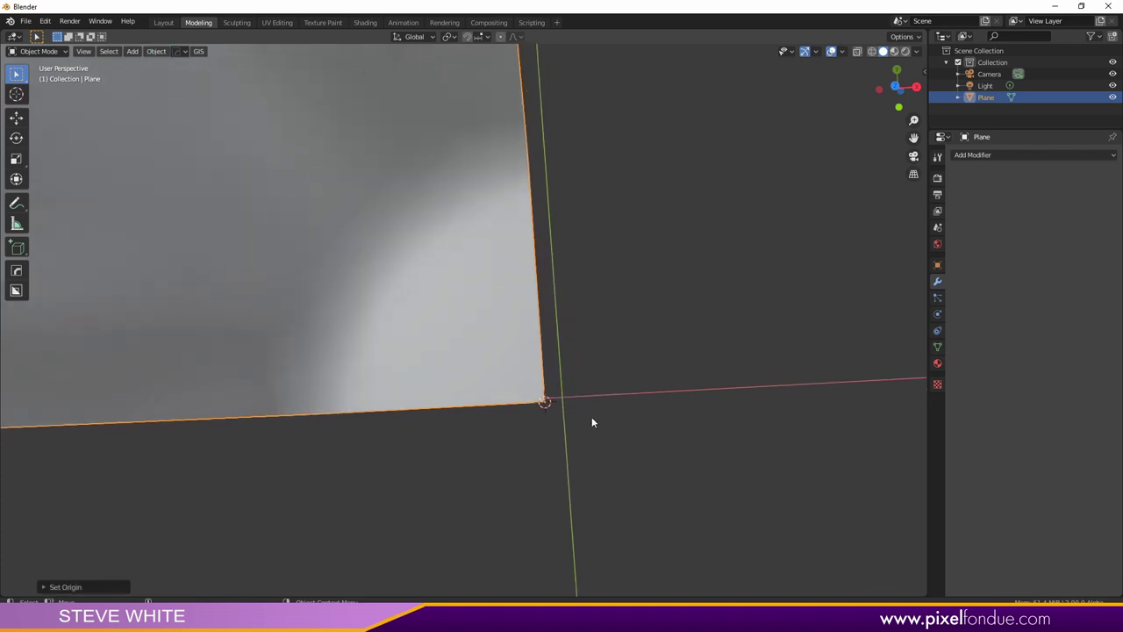
# Add a Mirror modifier to the cushion quarter, mirroring it across the X axis
pyautogui.scroll(-3, 476, 321)
pyautogui.moveTo(476, 321); pyautogui.dragTo(455, 233, button='middle')
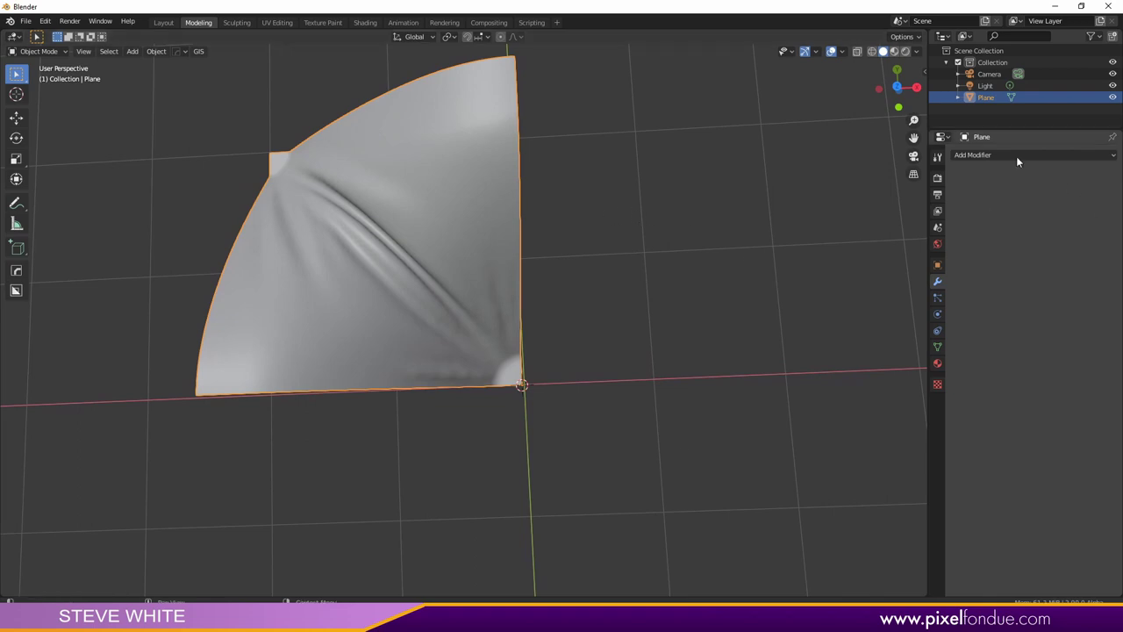
pyautogui.click(979, 156)
pyautogui.click(898, 271)
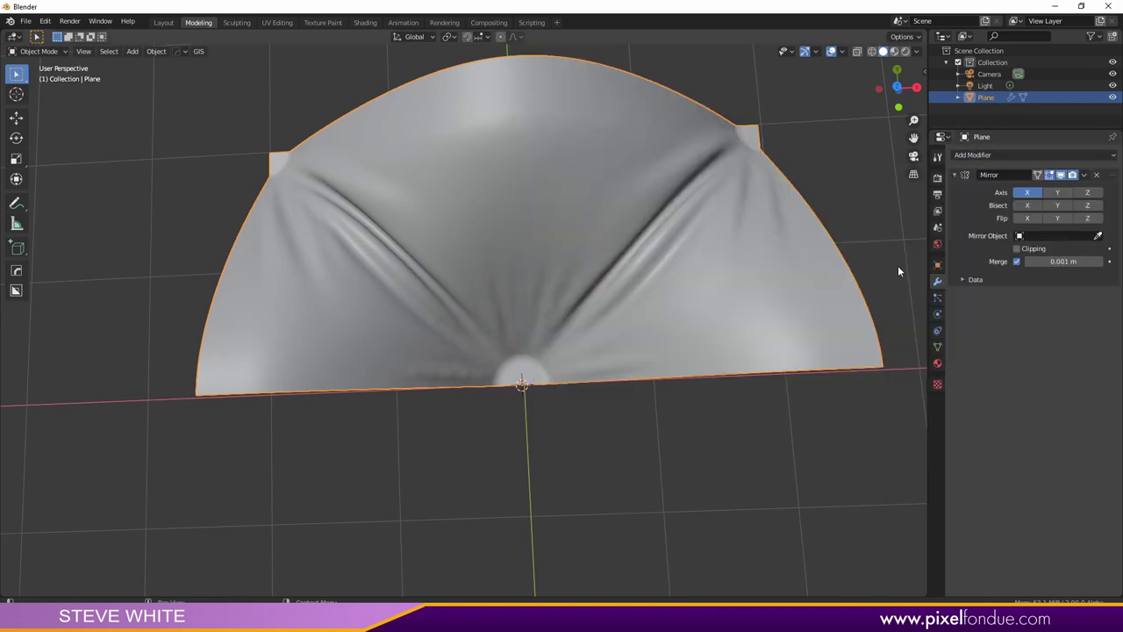
# Add a second Mirror modifier and enable its Y axis to complete the full cushion
pyautogui.scroll(-2, 460, 259)
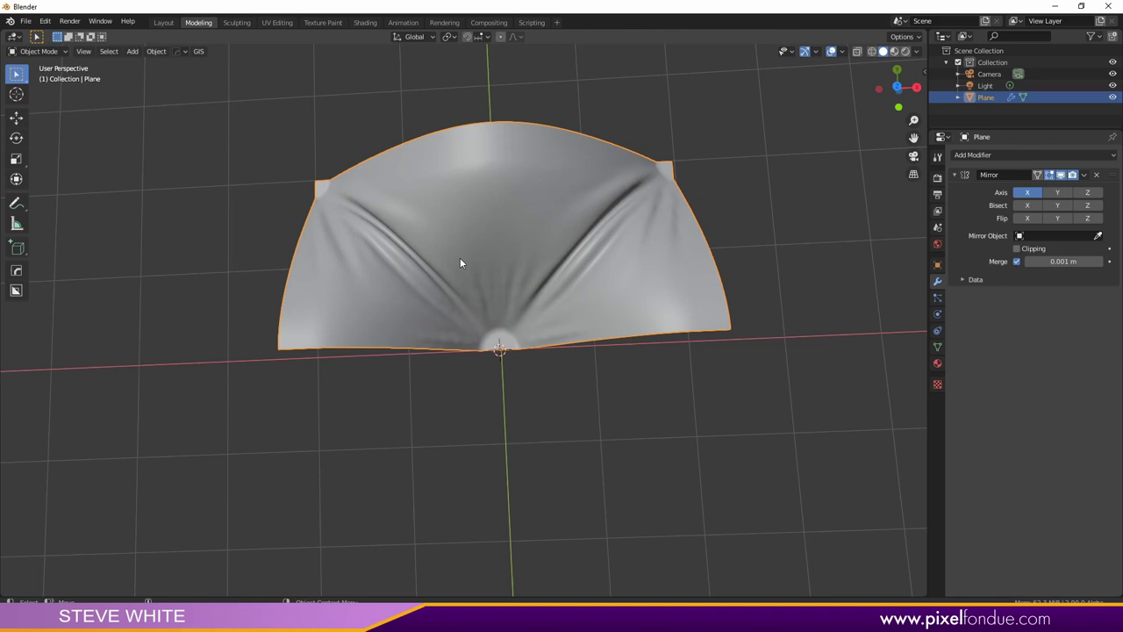
pyautogui.click(1027, 156)
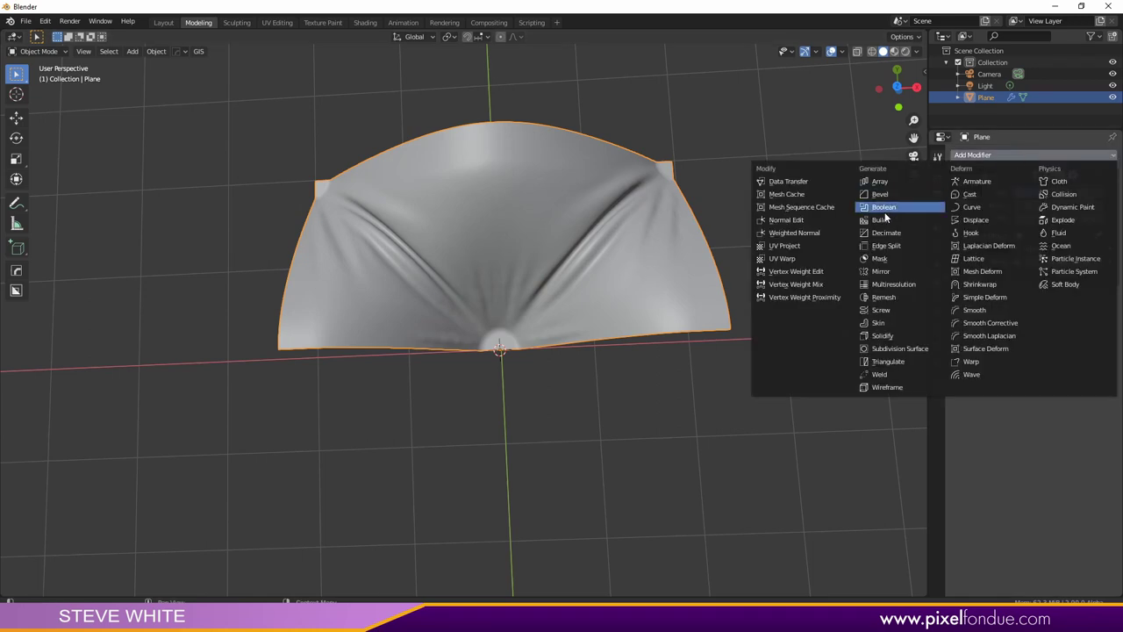
pyautogui.click(881, 271)
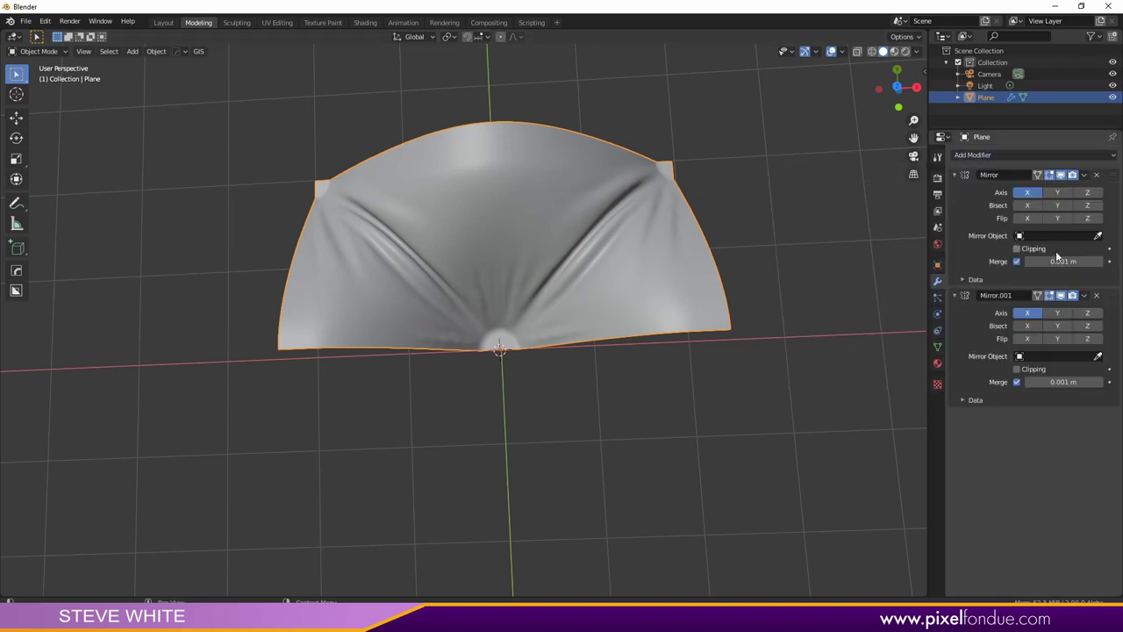
pyautogui.click(1057, 314)
pyautogui.moveTo(577, 457); pyautogui.dragTo(790, 281, button='middle')
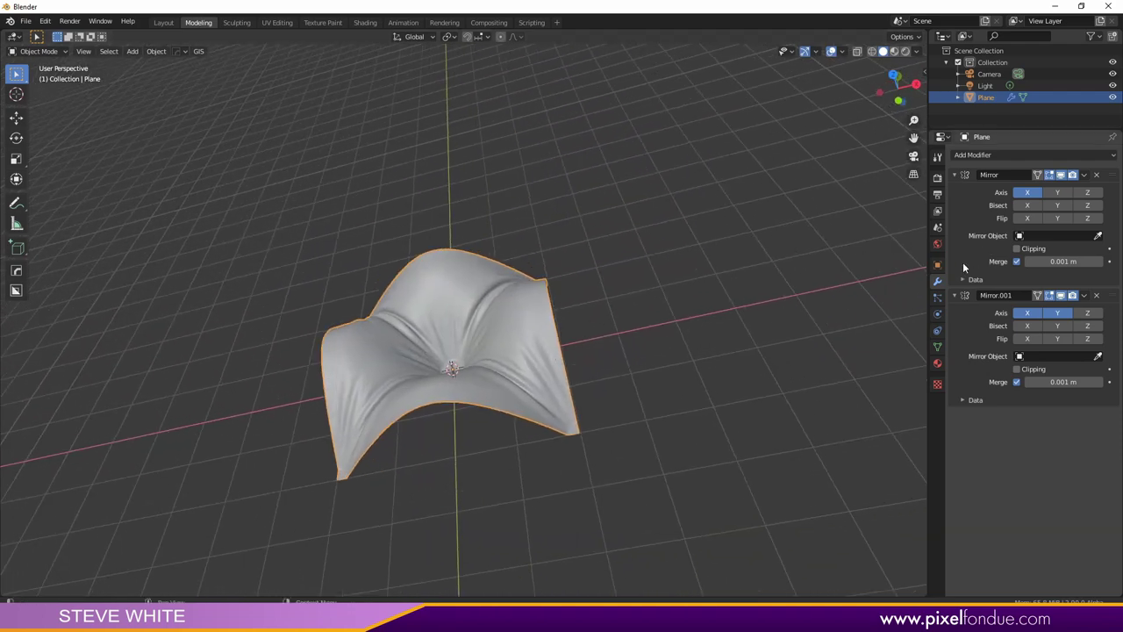
# Apply both Mirror modifiers to the cushion
pyautogui.click(1084, 175)
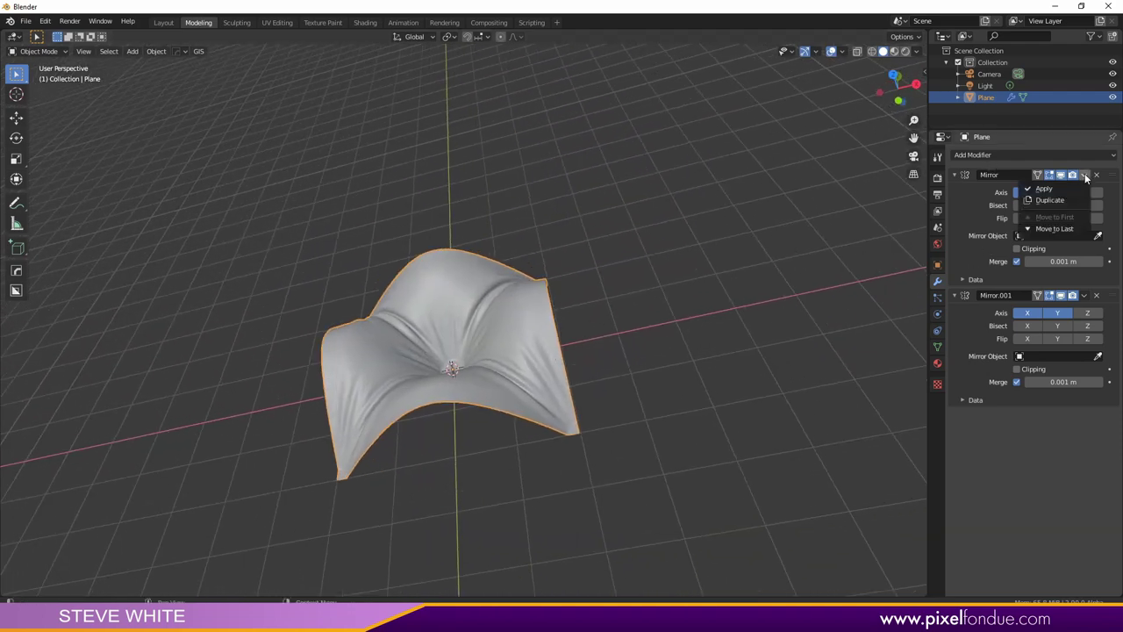
pyautogui.click(1044, 189)
pyautogui.click(1084, 174)
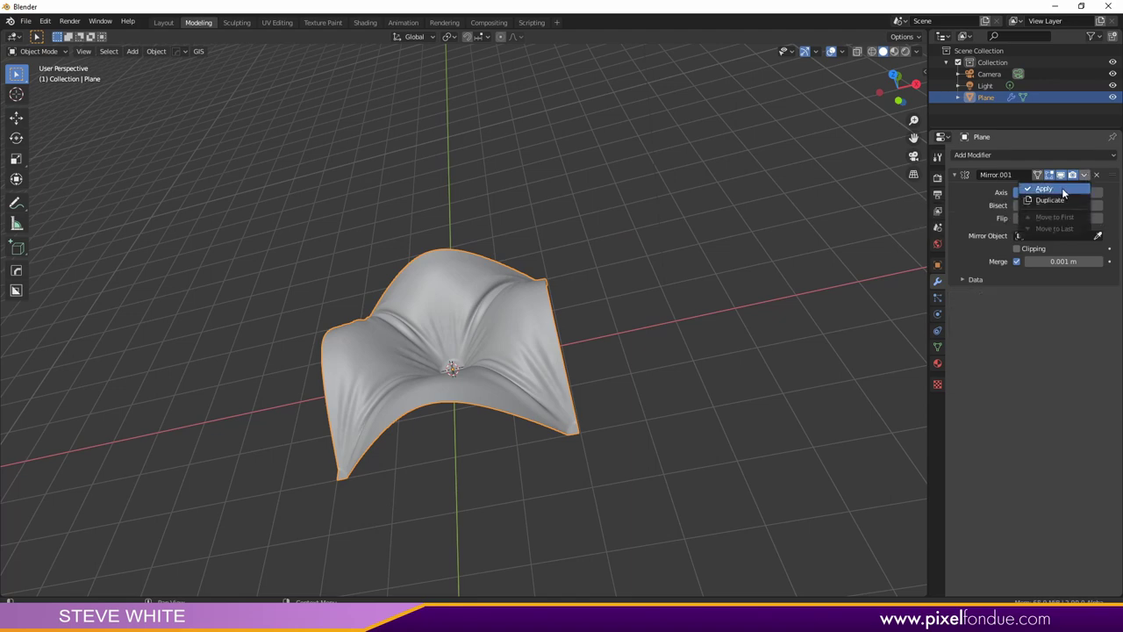
pyautogui.click(1063, 193)
# Add an Array modifier to the mirrored cushion to repeat it sideways
pyautogui.moveTo(614, 316); pyautogui.dragTo(526, 346, button='middle')
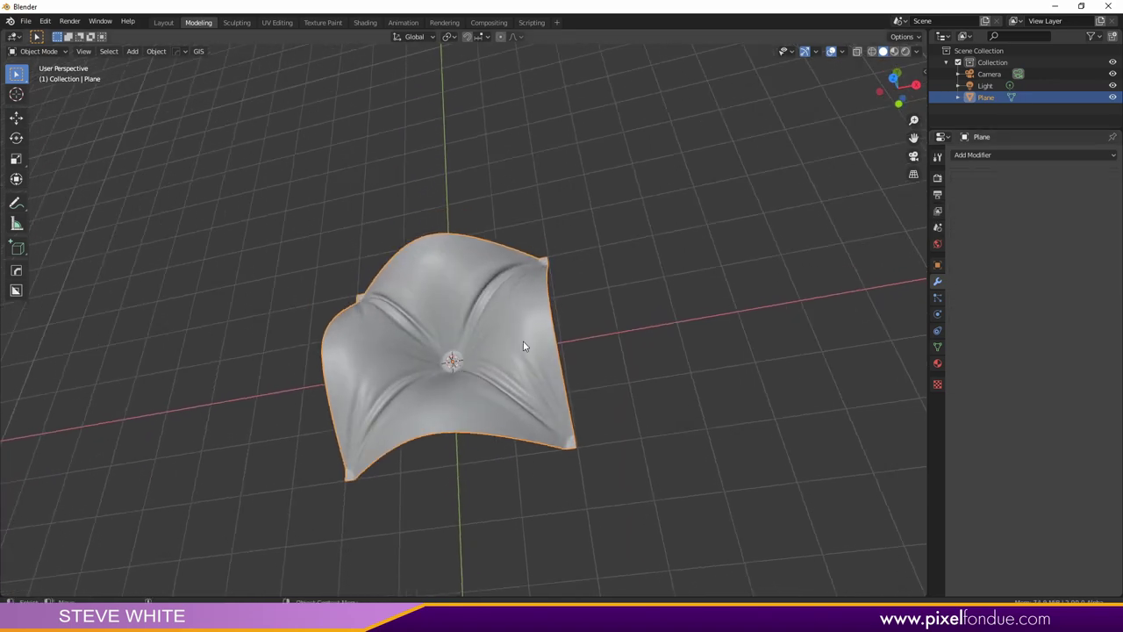
pyautogui.click(998, 154)
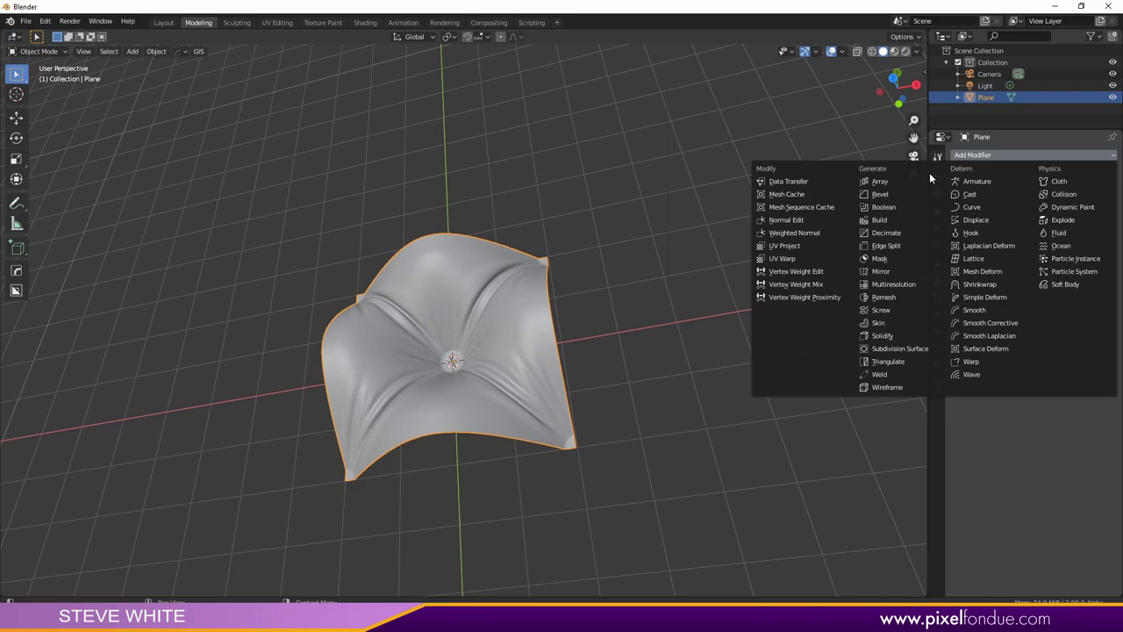
pyautogui.click(886, 185)
pyautogui.scroll(-3, 549, 356)
pyautogui.moveTo(550, 355); pyautogui.dragTo(498, 430, button='middle')
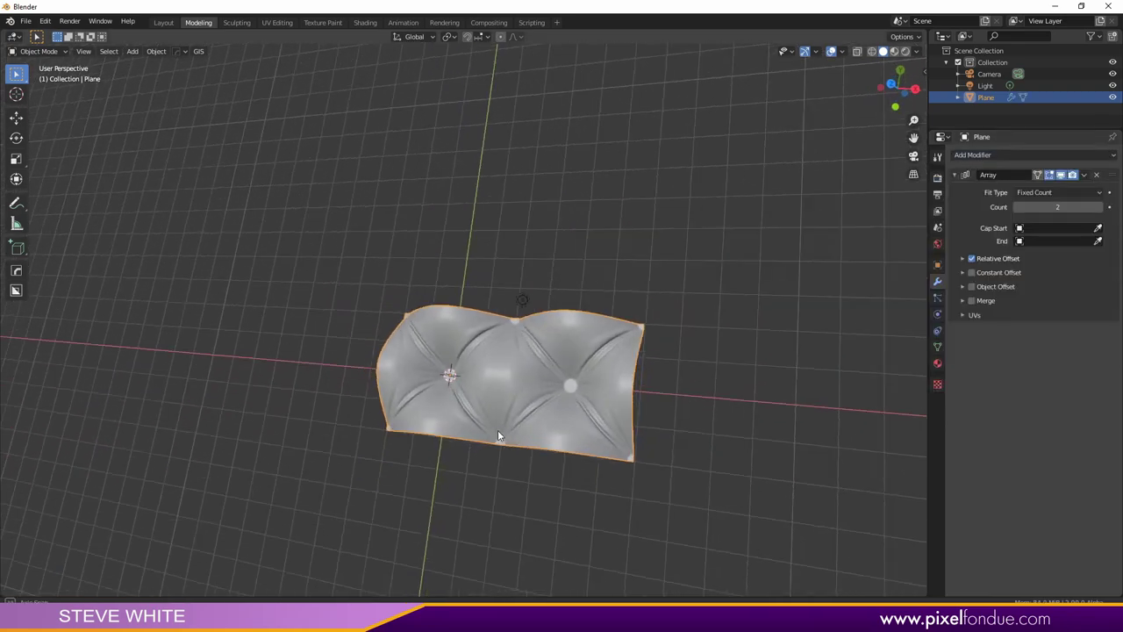
# Examine the seam between the two arrayed cushion copies up close
pyautogui.scroll(5, 515, 377)
pyautogui.moveTo(515, 383); pyautogui.dragTo(529, 407, button='middle')
pyautogui.scroll(4, 587, 378)
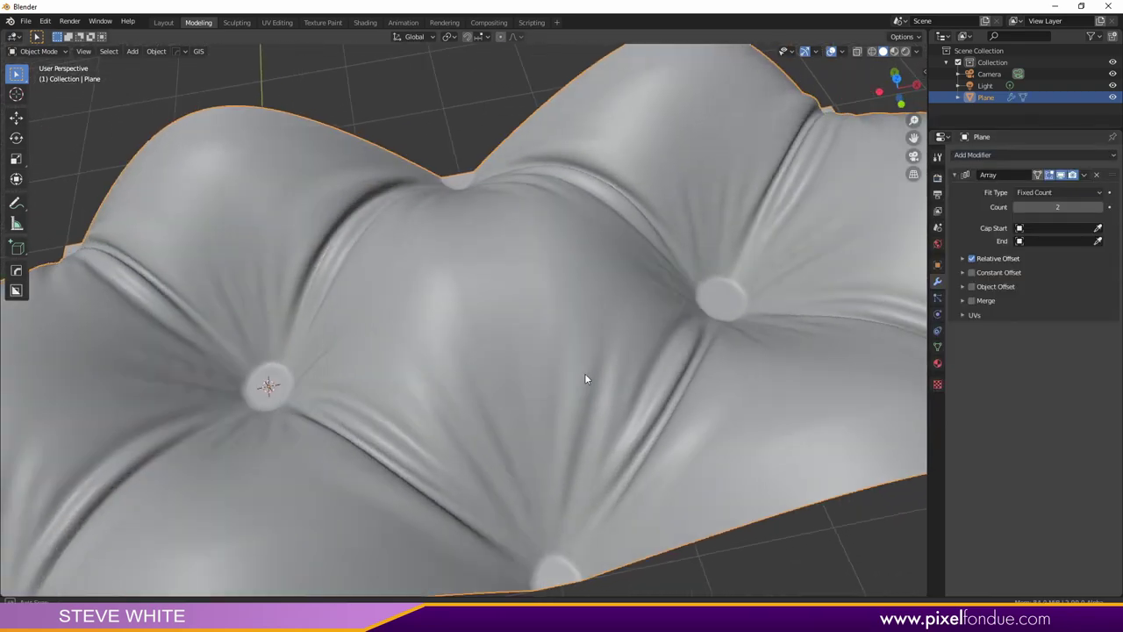
pyautogui.moveTo(587, 378); pyautogui.dragTo(519, 392, button='middle')
pyautogui.scroll(6, 518, 395)
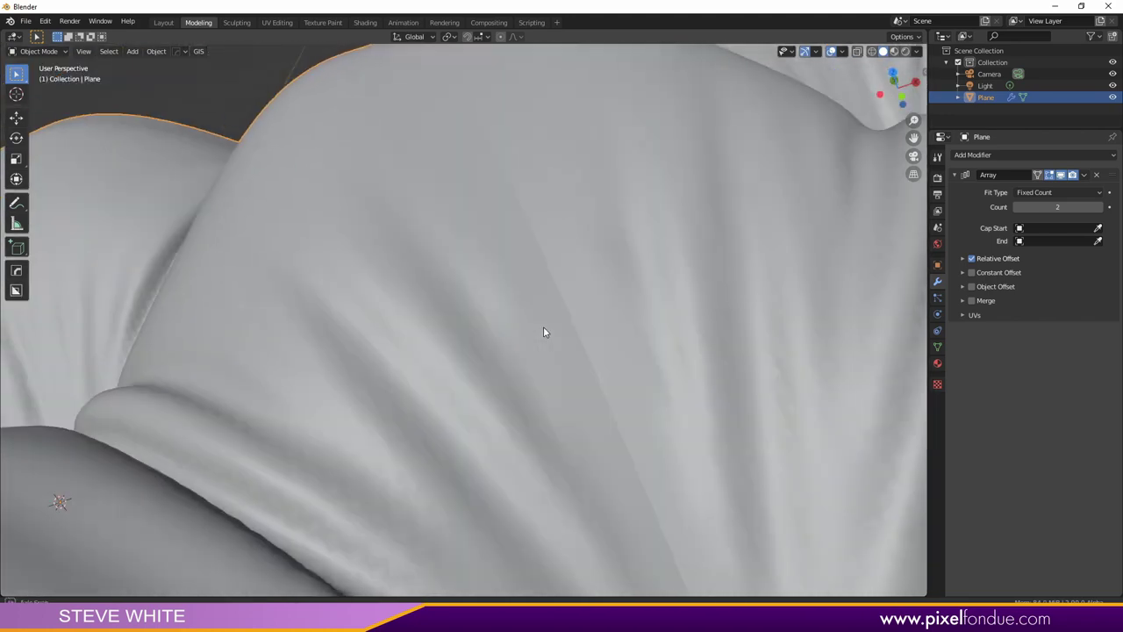
pyautogui.scroll(-4, 526, 342)
pyautogui.moveTo(517, 349); pyautogui.dragTo(791, 251, button='middle')
pyautogui.scroll(1, 536, 353)
# Add a Weld modifier after the Array to merge the vertices where the copies meet
pyautogui.click(983, 154)
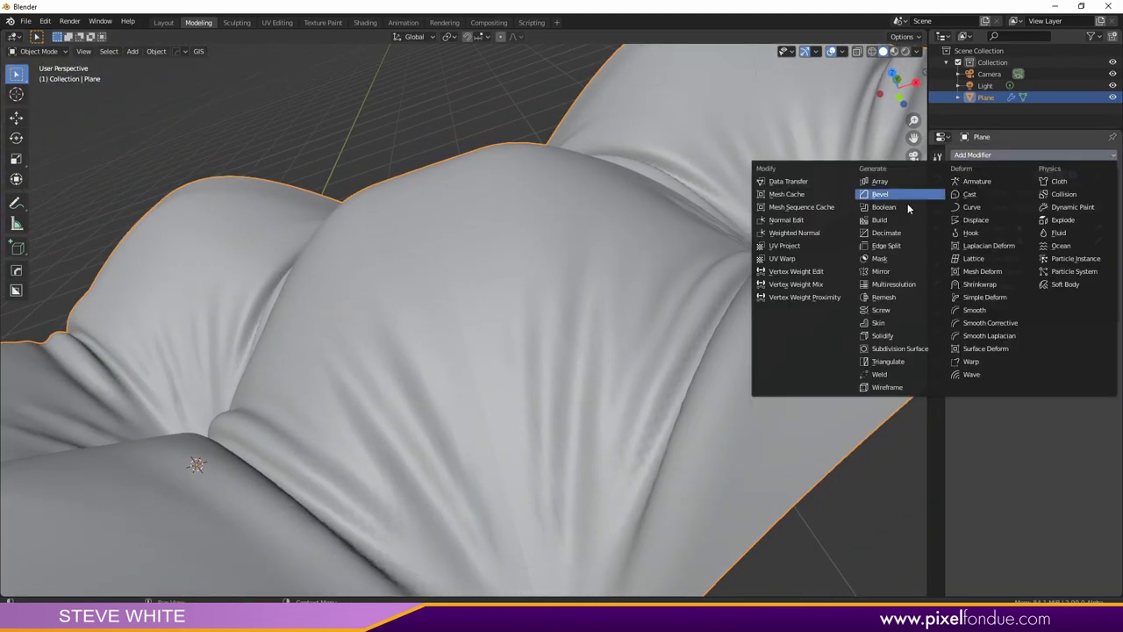
pyautogui.click(904, 380)
pyautogui.scroll(-3, 491, 309)
pyautogui.scroll(4, 526, 316)
pyautogui.scroll(-5, 512, 361)
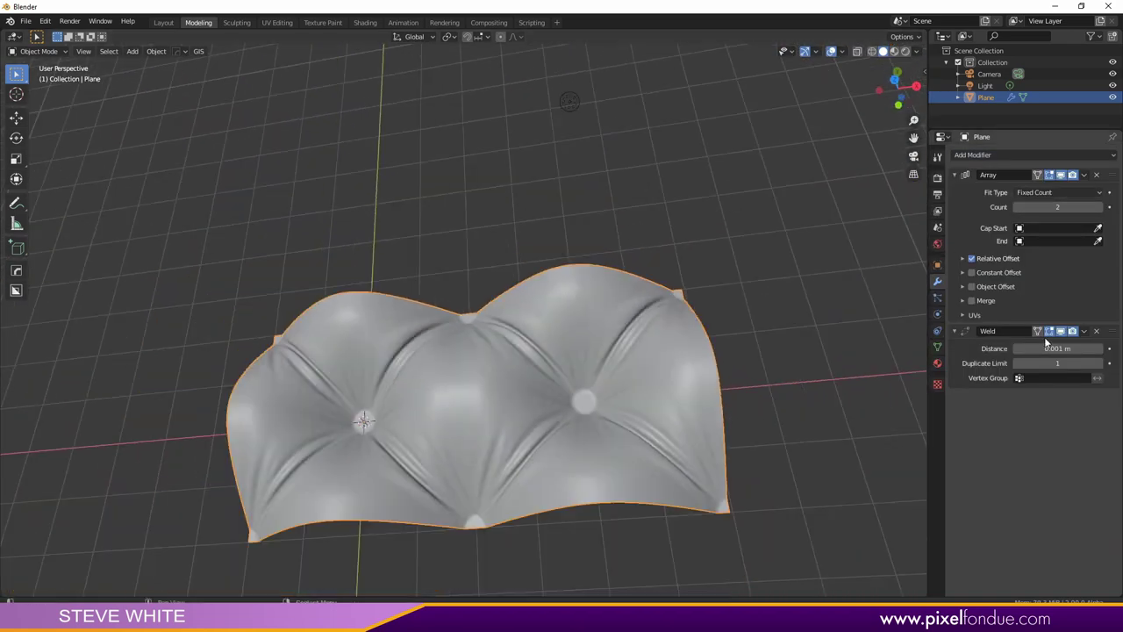
# Set the Array modifier's count to 4
pyautogui.click(1059, 207)
pyautogui.write('4')
pyautogui.press('Return')
# Add a second Array modifier after the Weld, with relative offset factors of 0 in X and 1 in Y
pyautogui.scroll(-3, 532, 230)
pyautogui.click(971, 157)
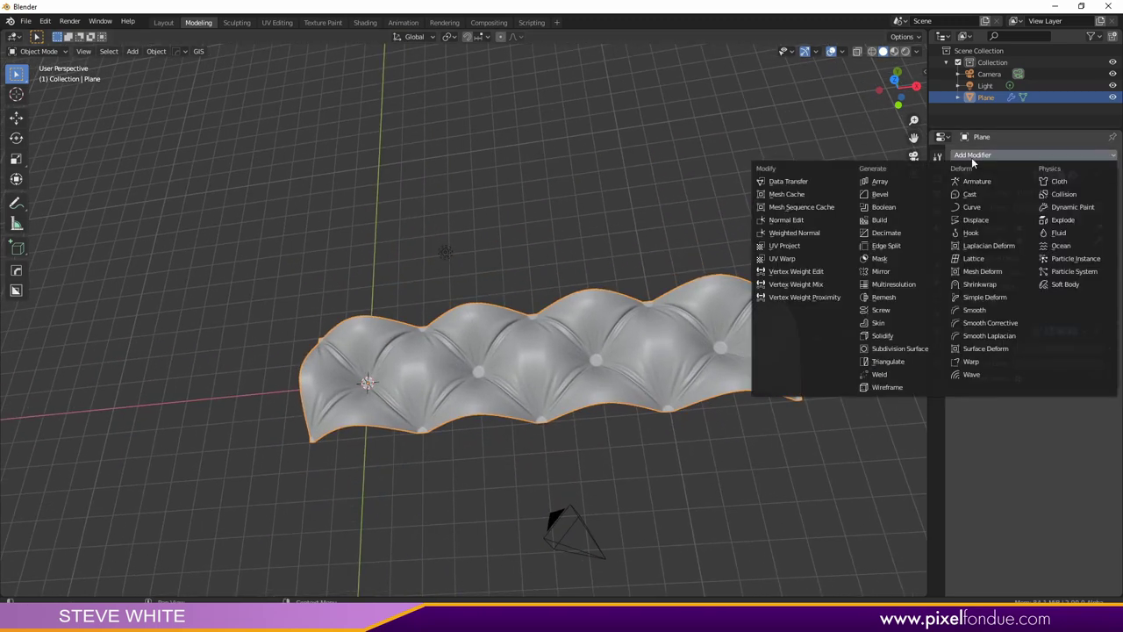
pyautogui.click(880, 181)
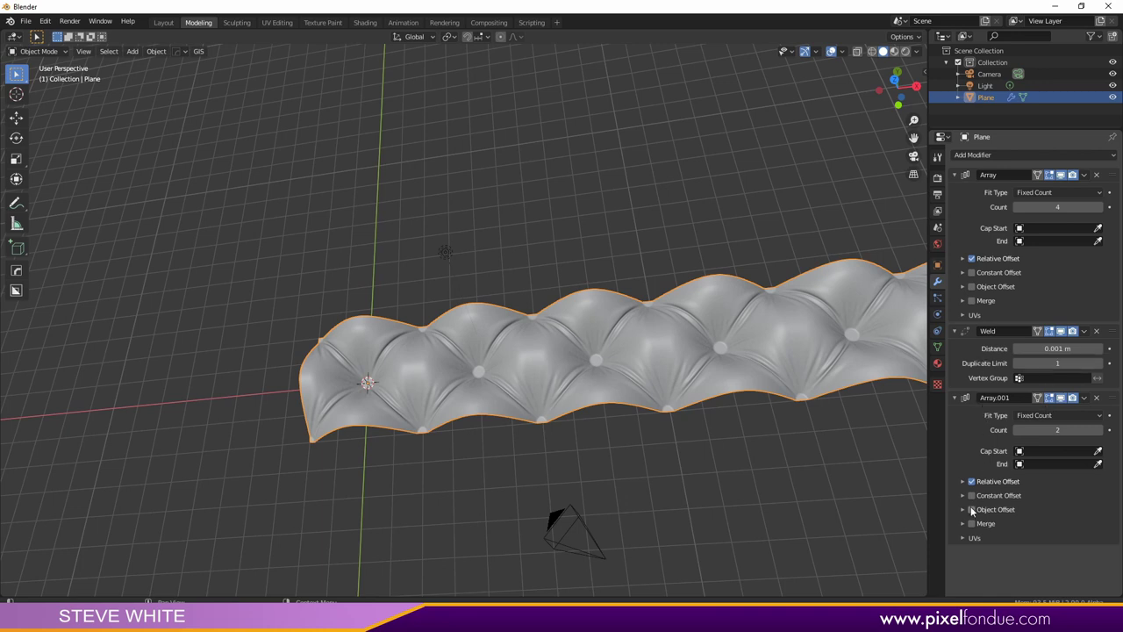
pyautogui.click(961, 481)
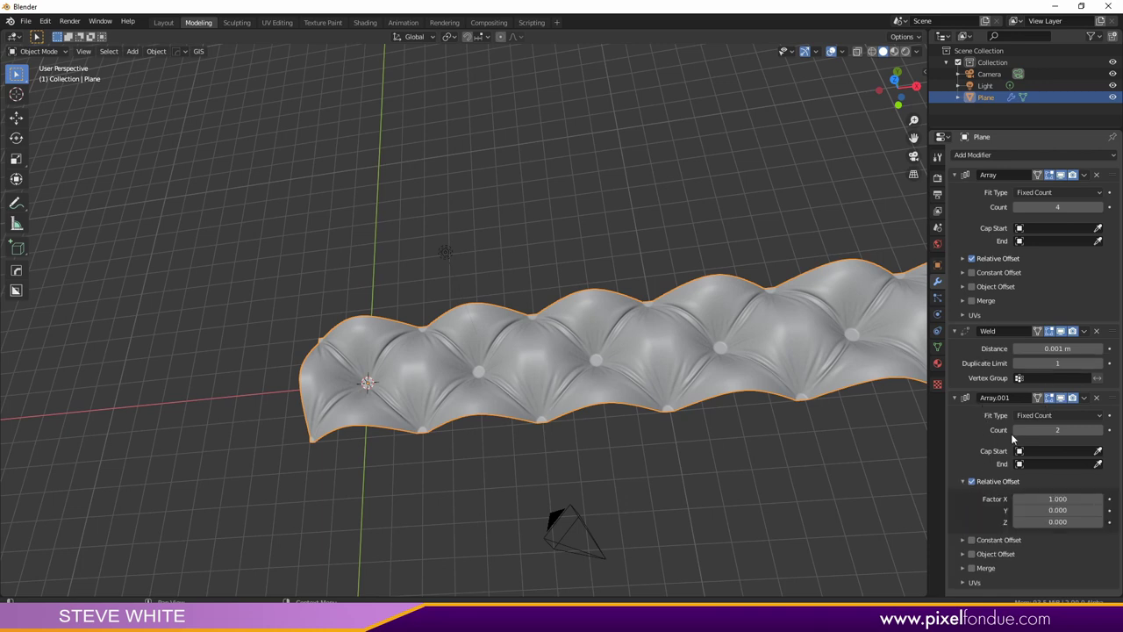
pyautogui.click(1057, 498)
pyautogui.write('0')
pyautogui.press('Return')
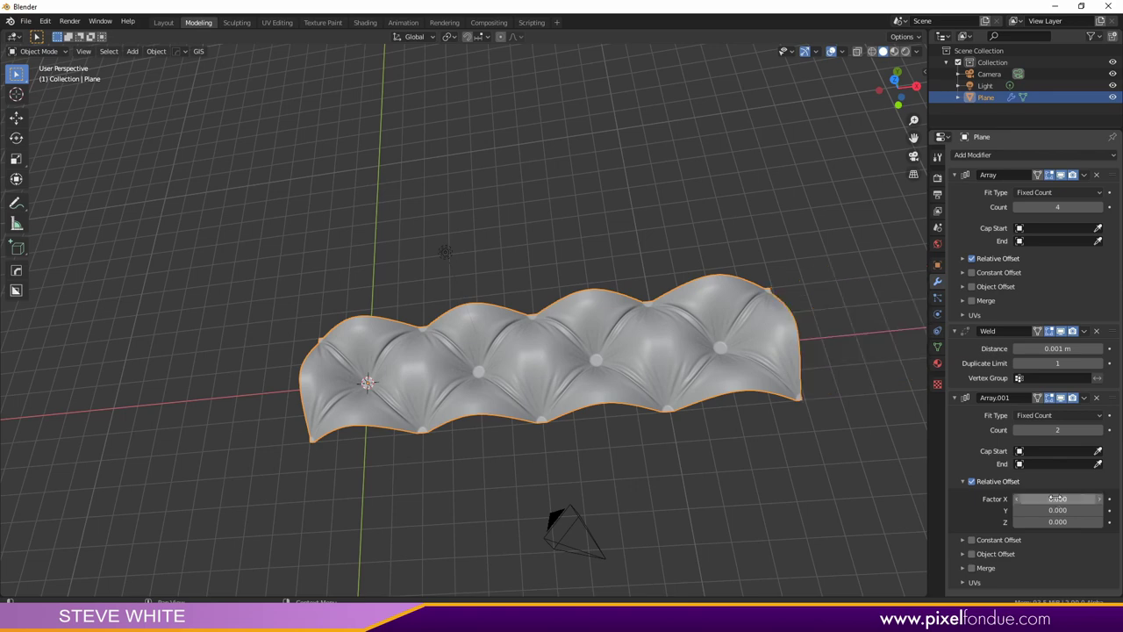
pyautogui.click(1058, 509)
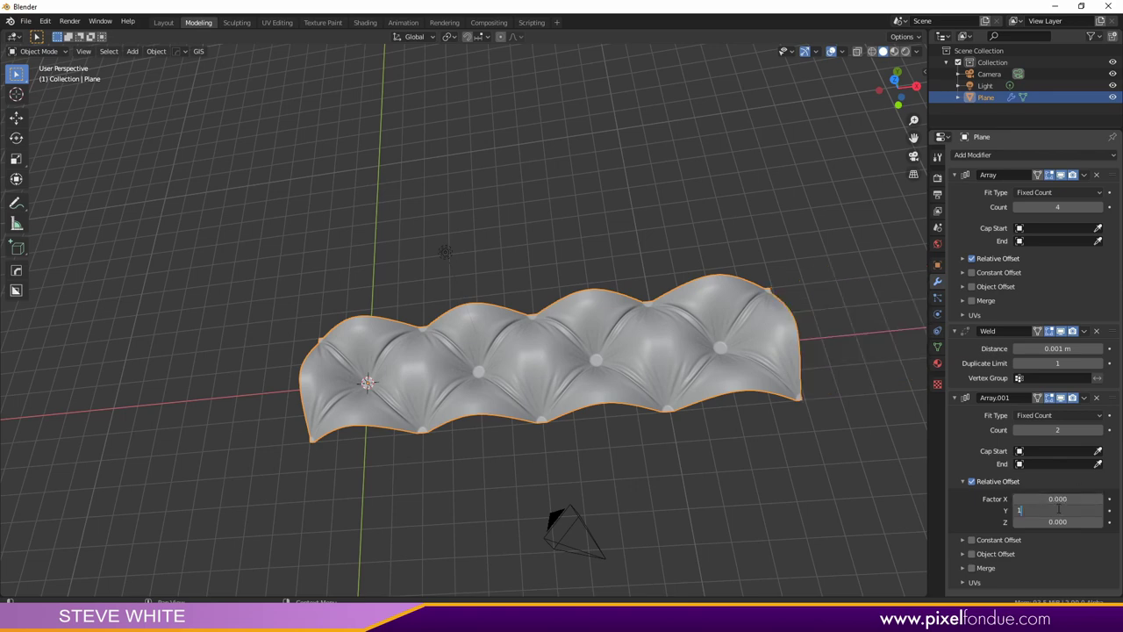
pyautogui.press('Return')
# Set the second Array modifier's count to 4 and inspect the tiled cushion surface up close
pyautogui.keyDown('shift'); pyautogui.moveTo(699, 267); pyautogui.dragTo(647, 289, button='middle'); pyautogui.keyUp('shift')
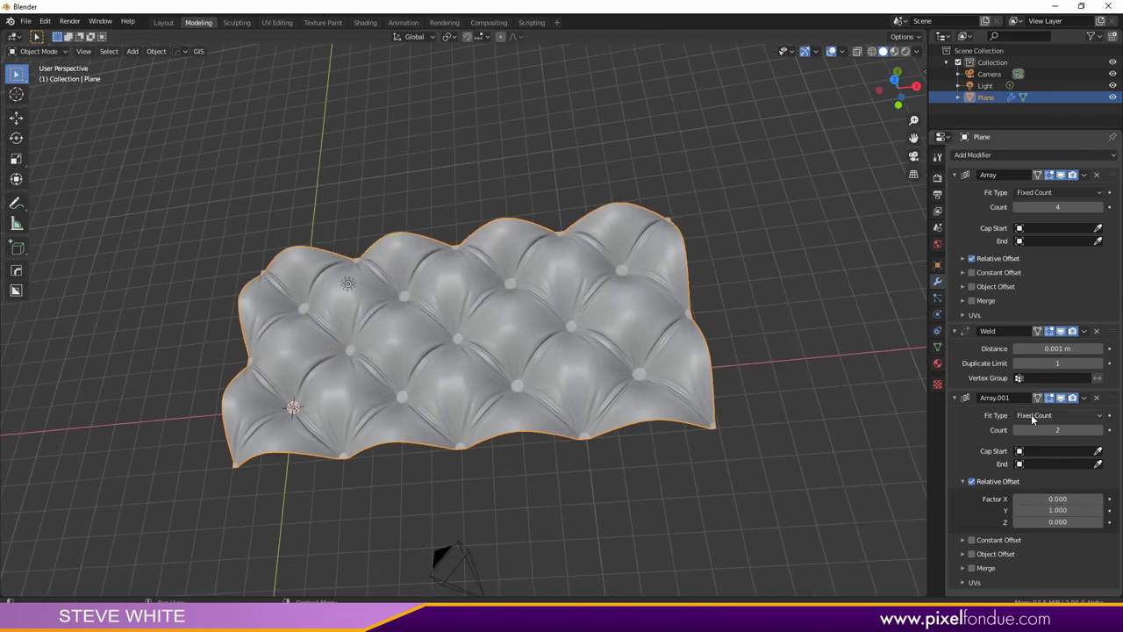
pyautogui.click(1056, 429)
pyautogui.write('4')
pyautogui.press('Return')
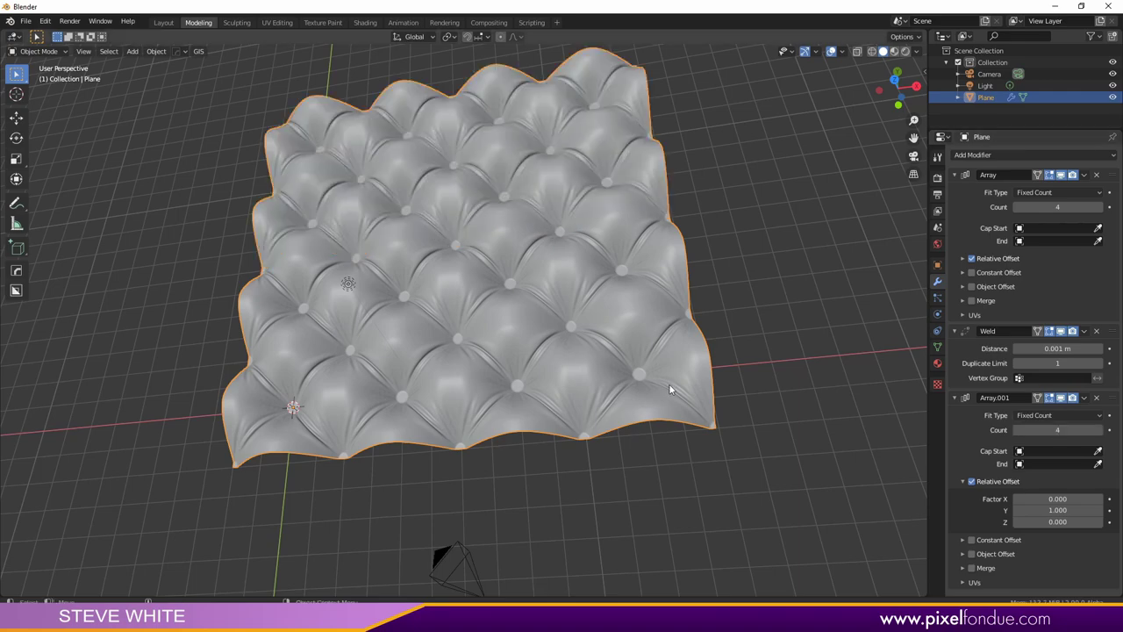
pyautogui.moveTo(669, 386); pyautogui.dragTo(728, 342, button='middle')
pyautogui.scroll(4, 394, 316)
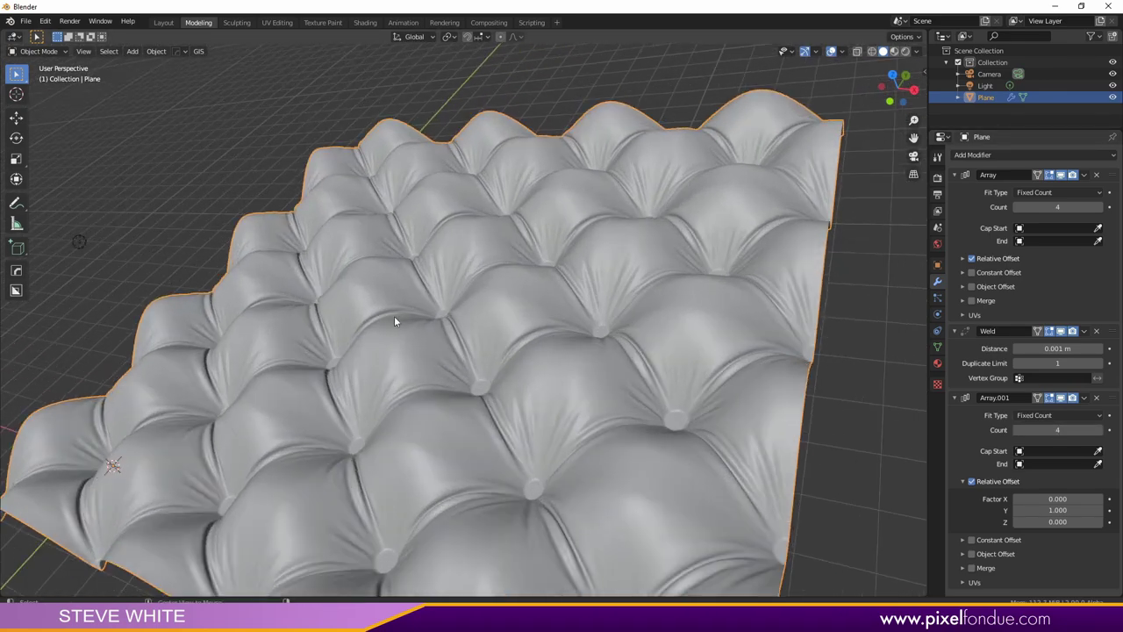
pyautogui.moveTo(392, 349); pyautogui.dragTo(597, 300, button='middle')
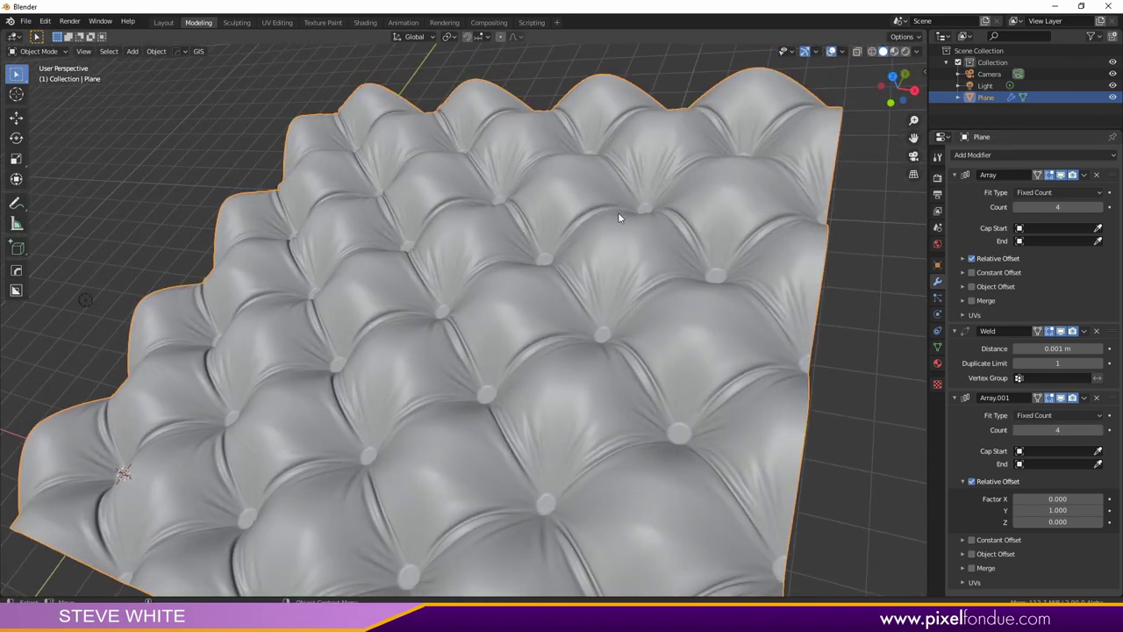